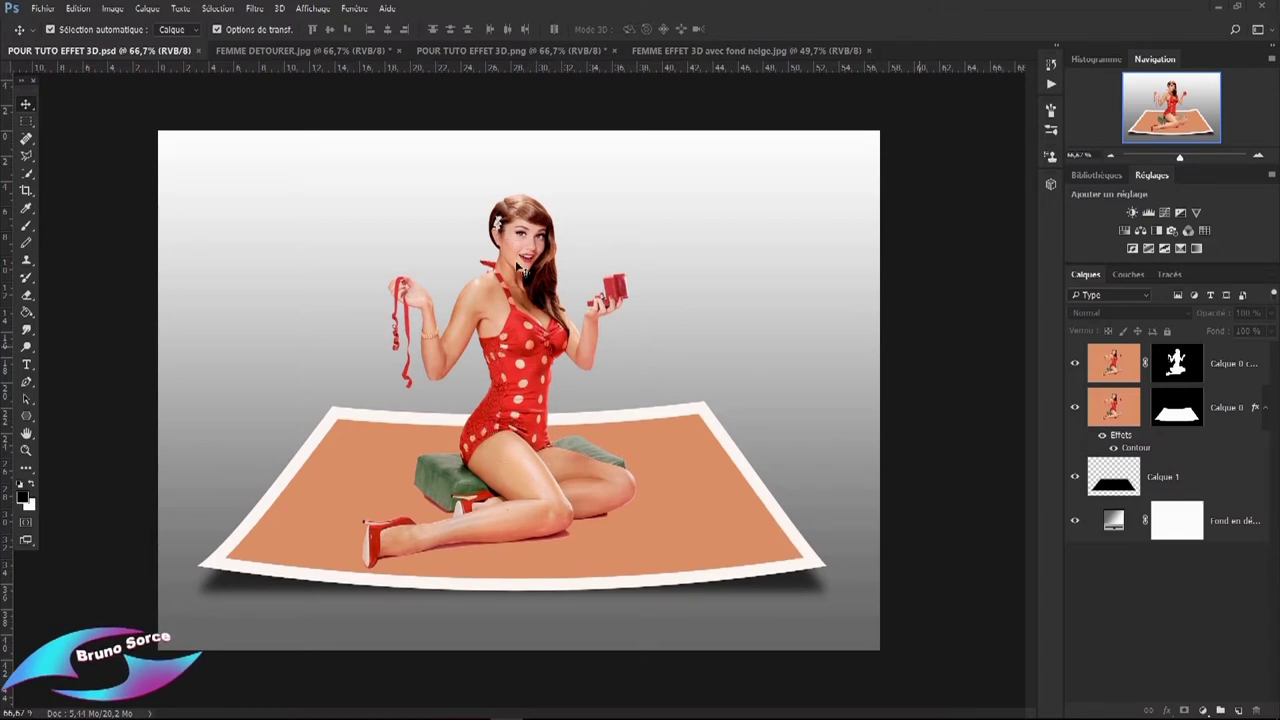
In POUR TUTO EFFET 3D, move the card-and-woman picture slightly down and scale it smaller.
{"action": "key", "text": "ctrl+Tab"}
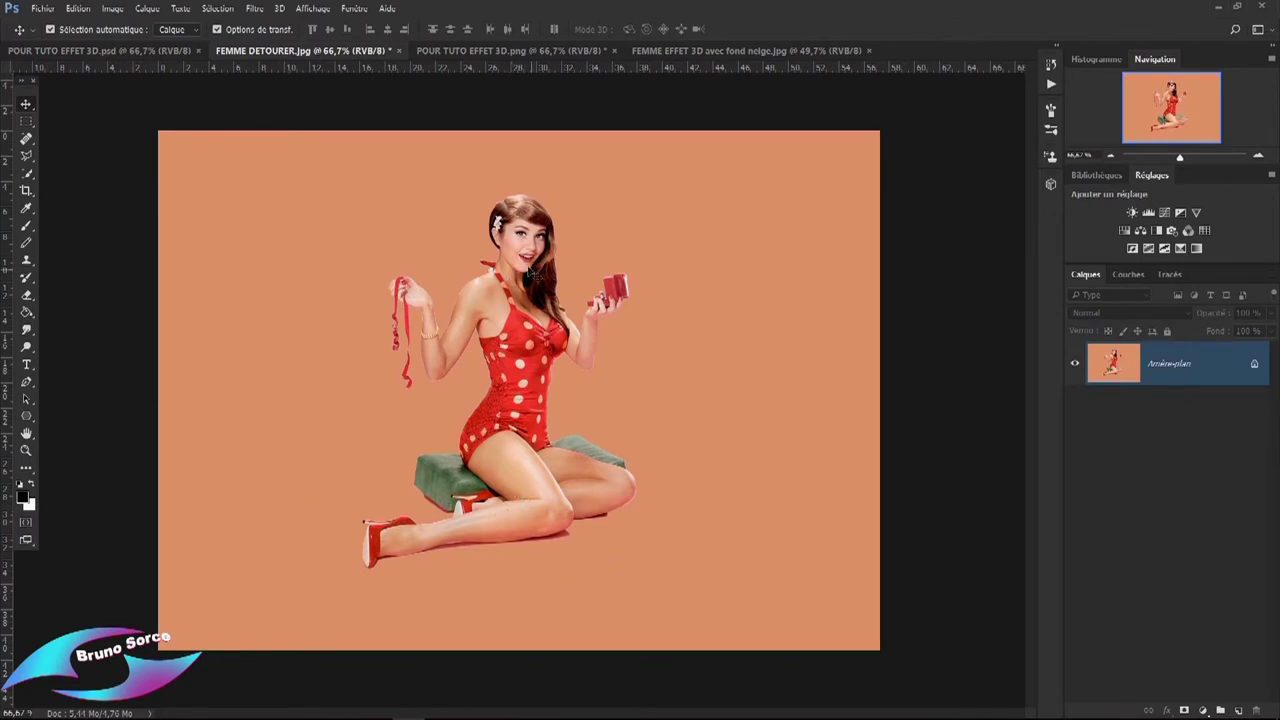
{"action": "left_click", "coordinate": [441, 51]}
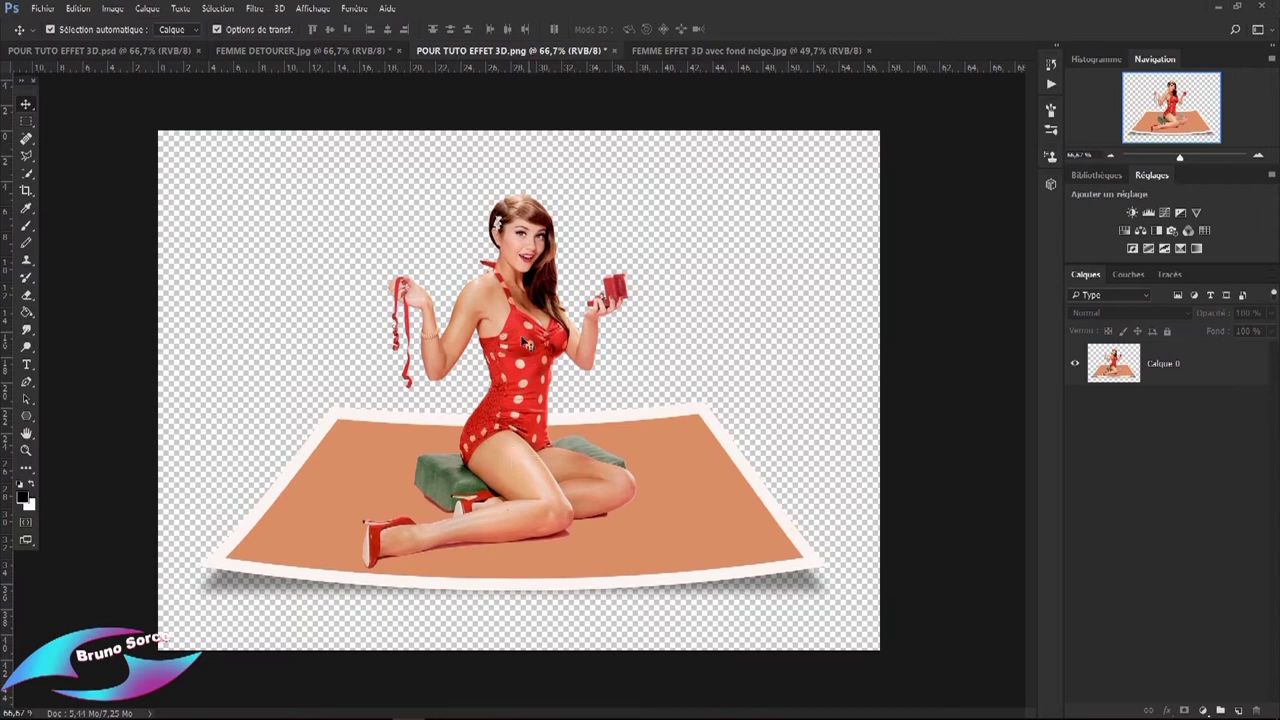
{"action": "mouse_move", "coordinate": [529, 345]}
{"action": "left_mouse_down"}
{"action": "mouse_move", "coordinate": [519, 375]}
{"action": "mouse_move", "coordinate": [528, 315]}
{"action": "mouse_move", "coordinate": [543, 332]}
{"action": "mouse_move", "coordinate": [509, 334]}
{"action": "left_mouse_up"}
{"action": "mouse_move", "coordinate": [833, 181]}
{"action": "left_mouse_down"}
{"action": "mouse_move", "coordinate": [822, 218]}
{"action": "mouse_move", "coordinate": [835, 208]}
{"action": "left_mouse_up"}
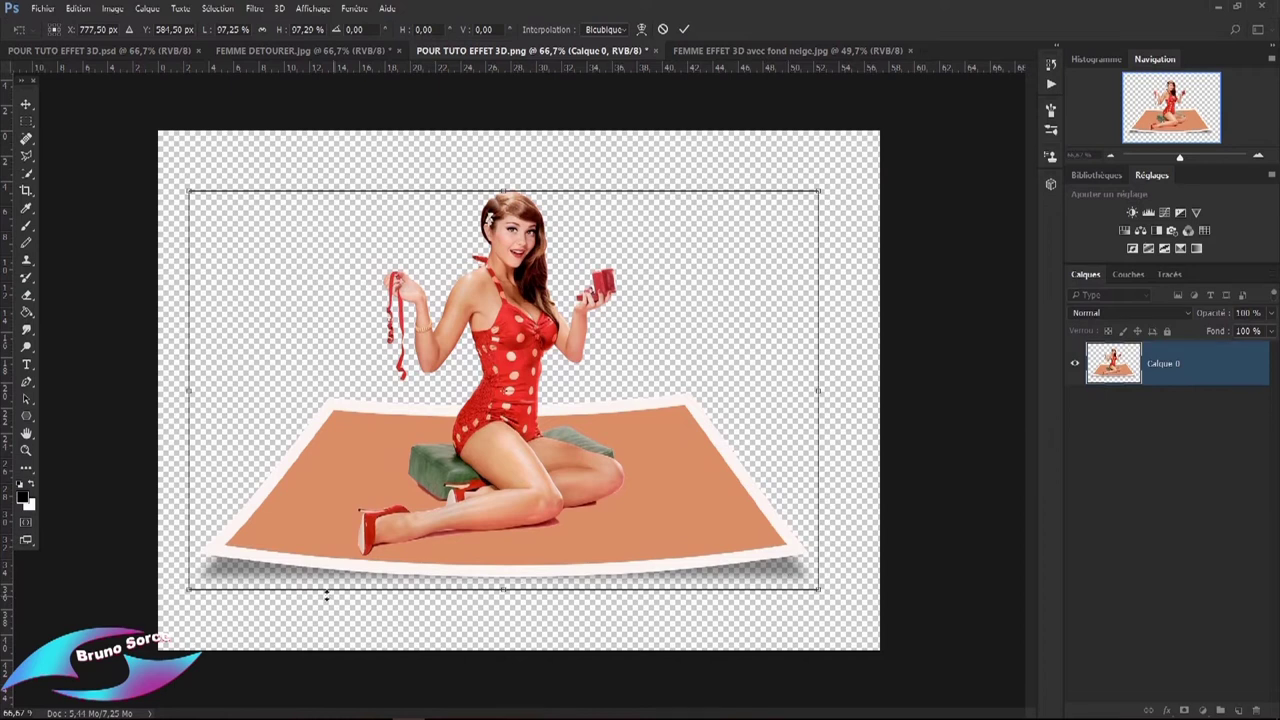
{"action": "left_click", "coordinate": [685, 30]}
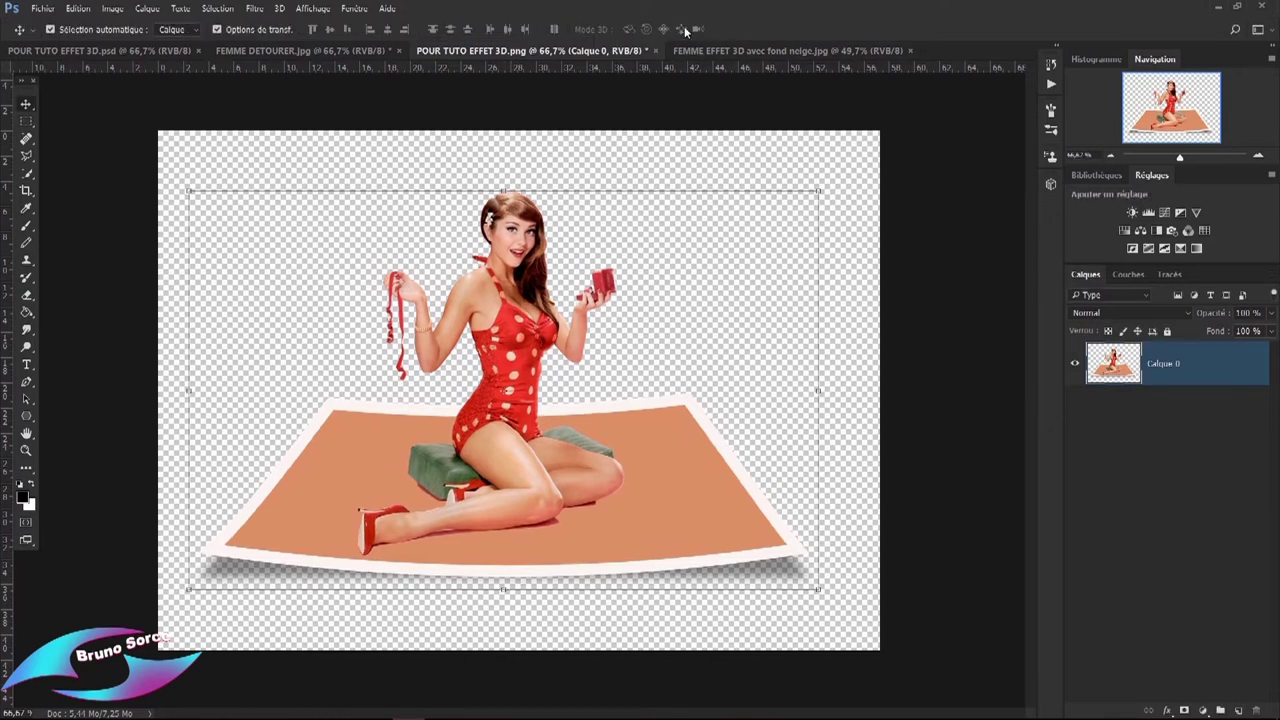
Glance at the snow background example, then return to FEMME DETOURER.jpg.
{"action": "left_click", "coordinate": [730, 48]}
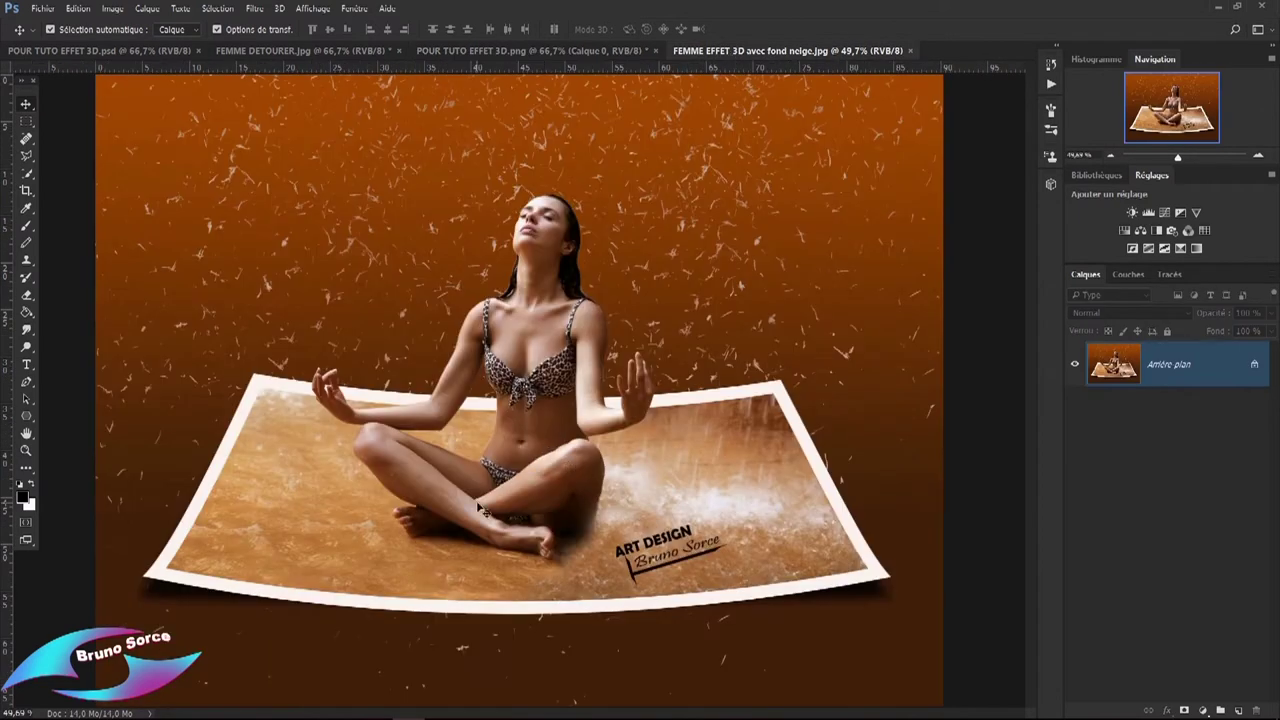
{"action": "key", "text": "ctrl+Tab"}
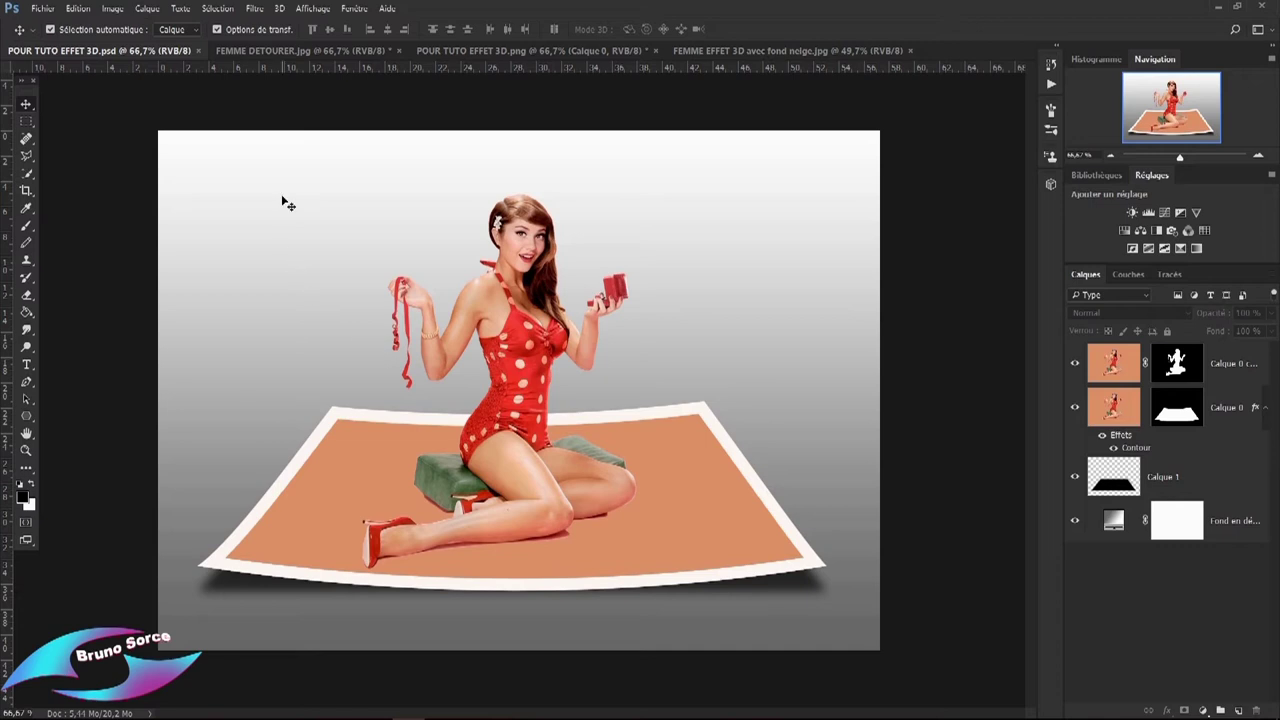
{"action": "key", "text": "ctrl+Tab"}
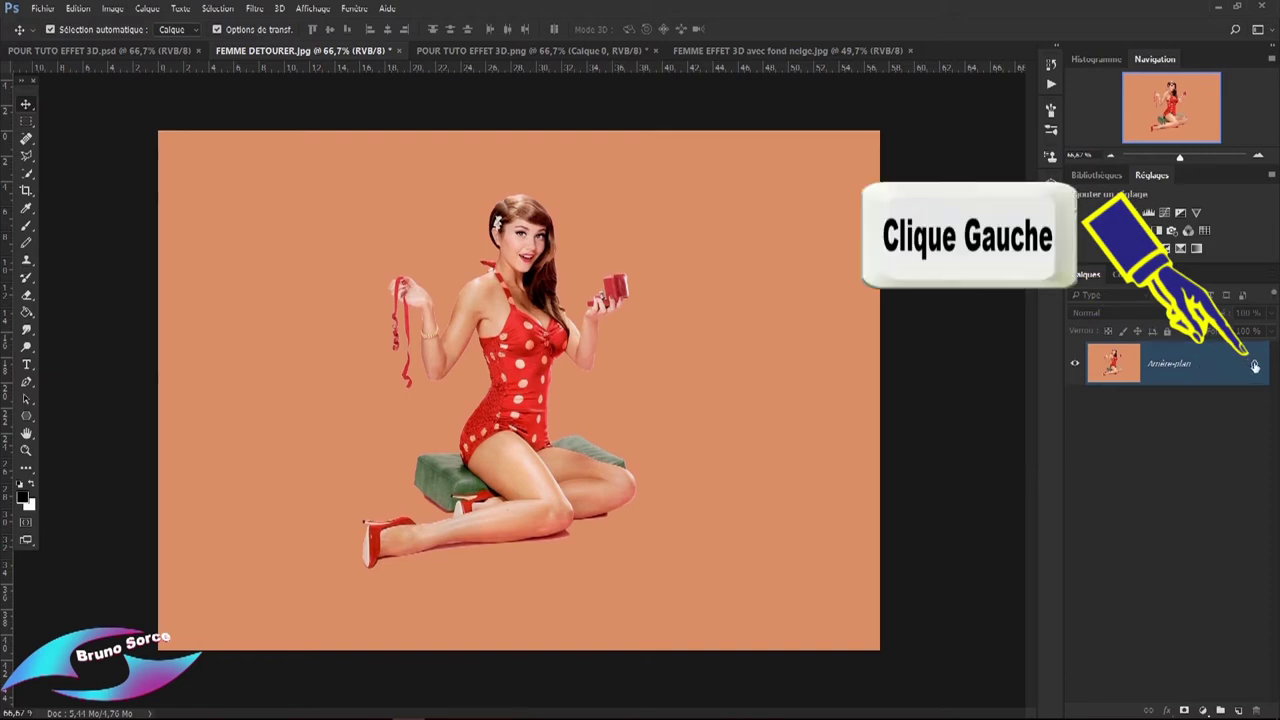
Unlock Arrière-plan as Calque 0, duplicate it, hide the copy and reselect Calque 0.
{"action": "left_click", "coordinate": [1255, 366]}
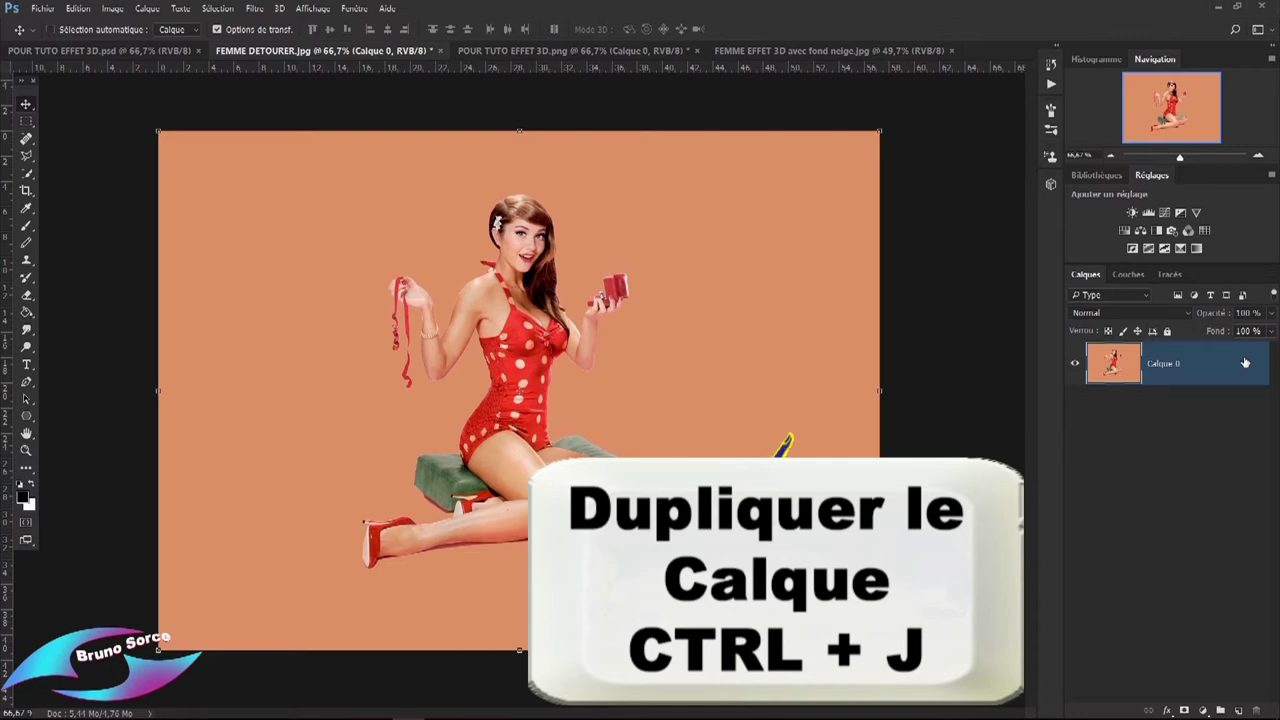
{"action": "key", "text": "ctrl+j"}
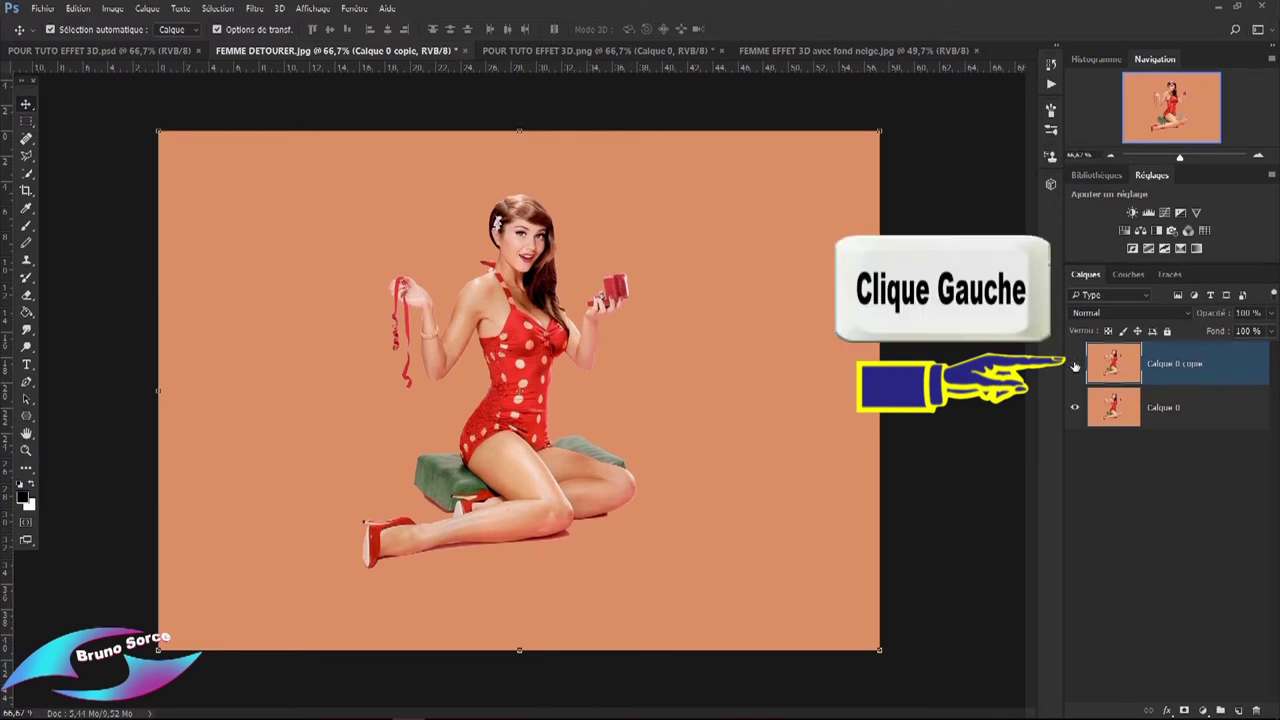
{"action": "left_click", "coordinate": [1075, 366]}
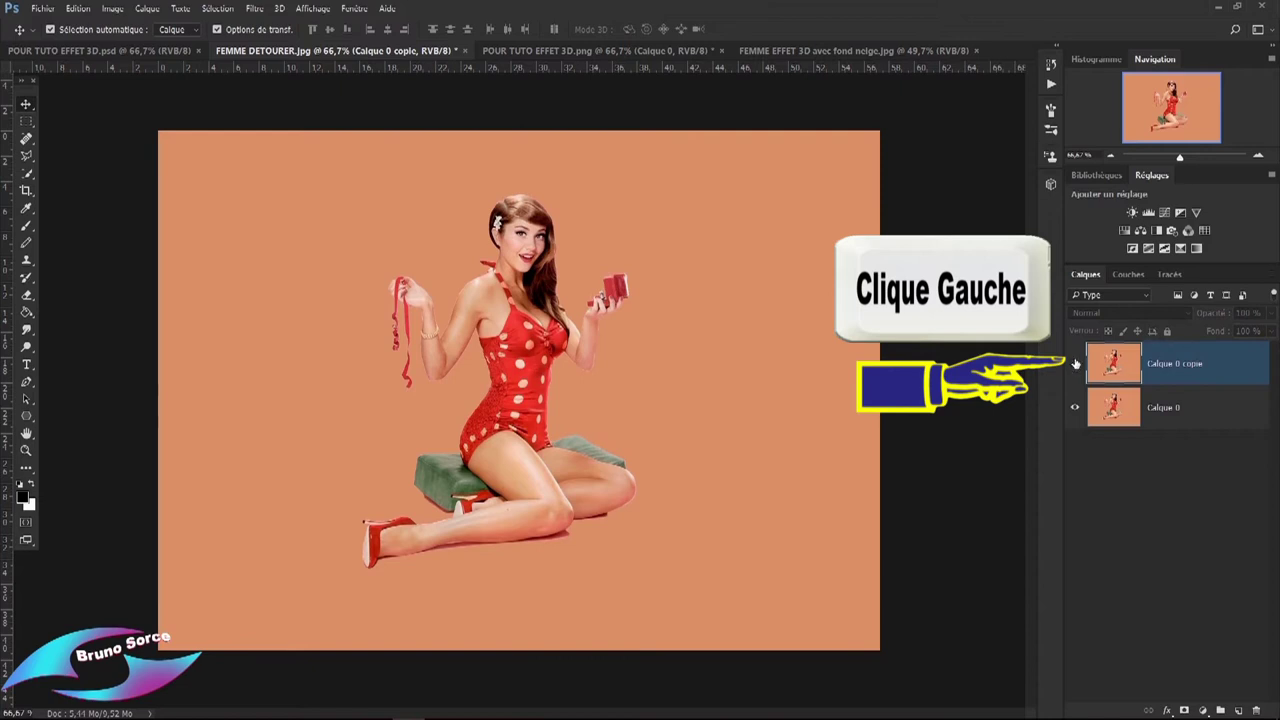
{"action": "left_click", "coordinate": [1228, 415]}
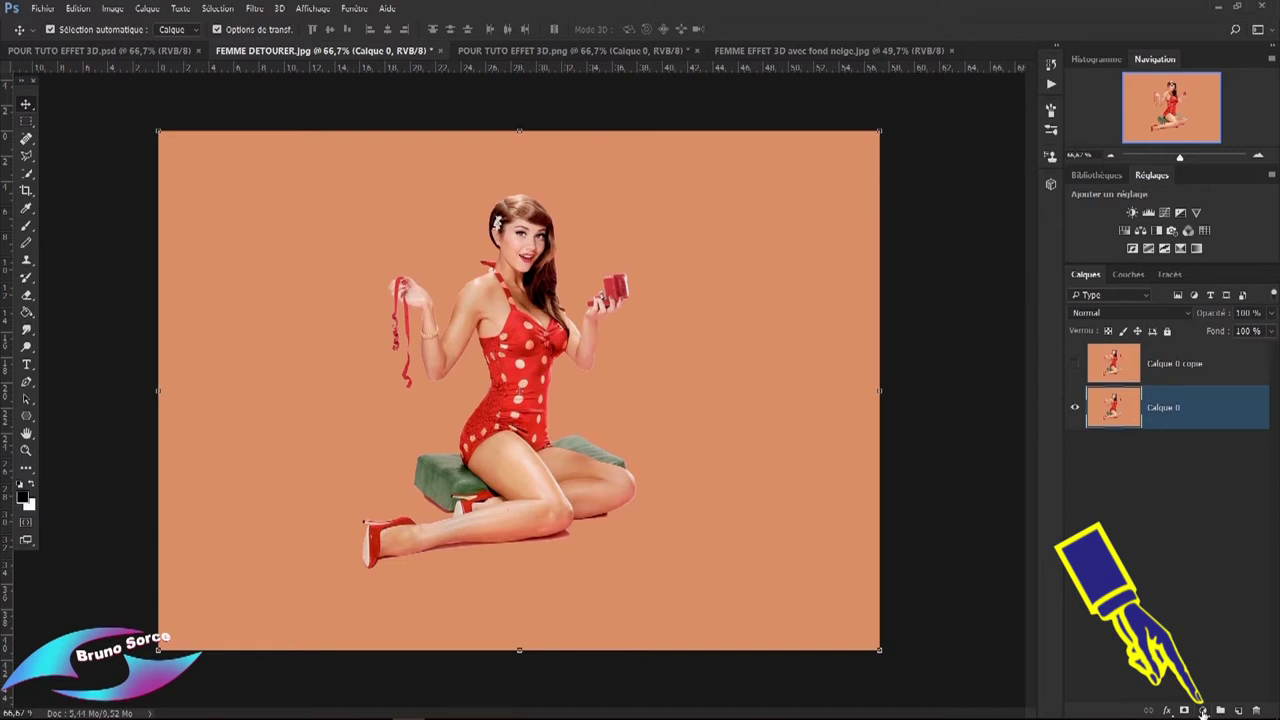
Add a gradient fill layer using the Foreground to Background gradient preset.
{"action": "left_click", "coordinate": [1203, 710]}
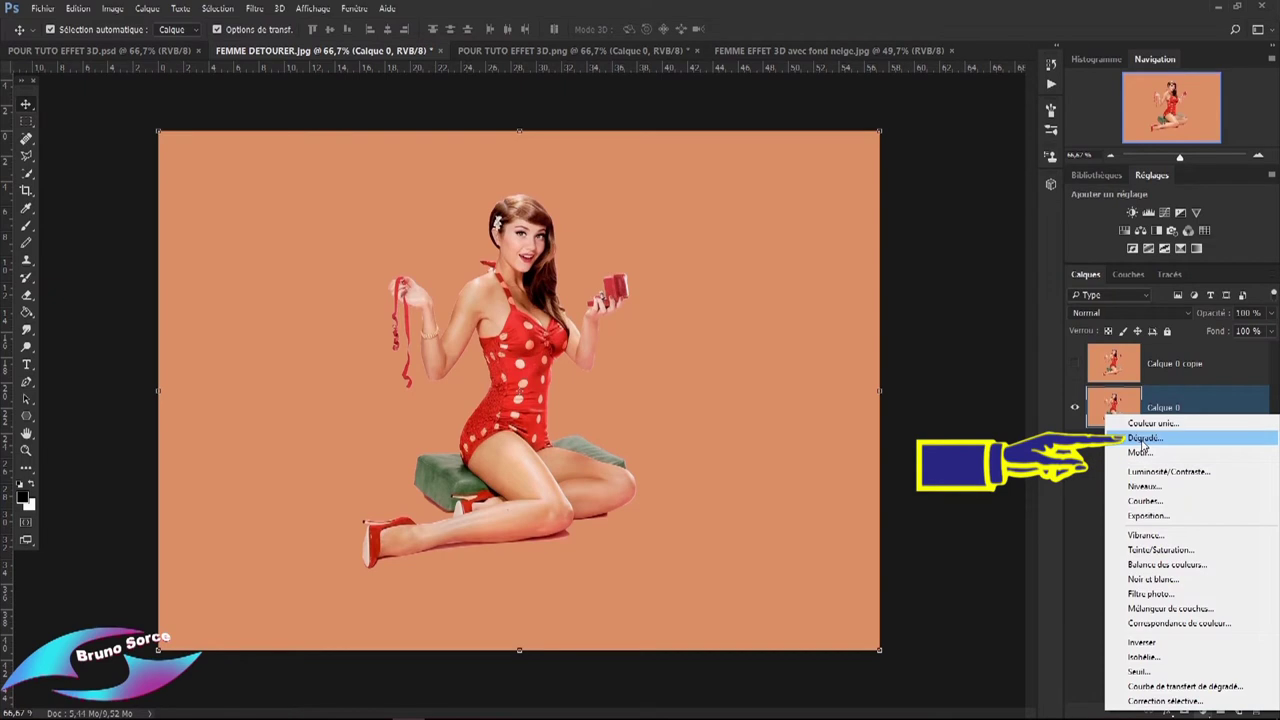
{"action": "left_click", "coordinate": [1143, 438]}
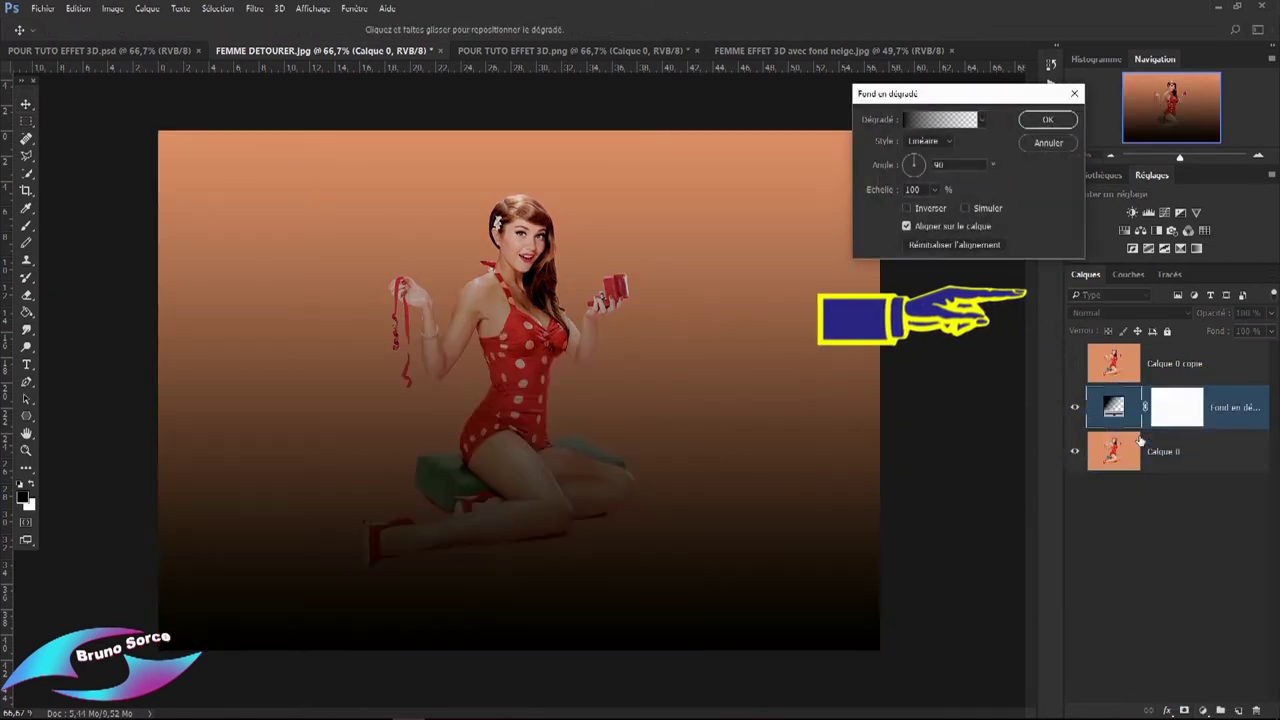
{"action": "left_click", "coordinate": [933, 120]}
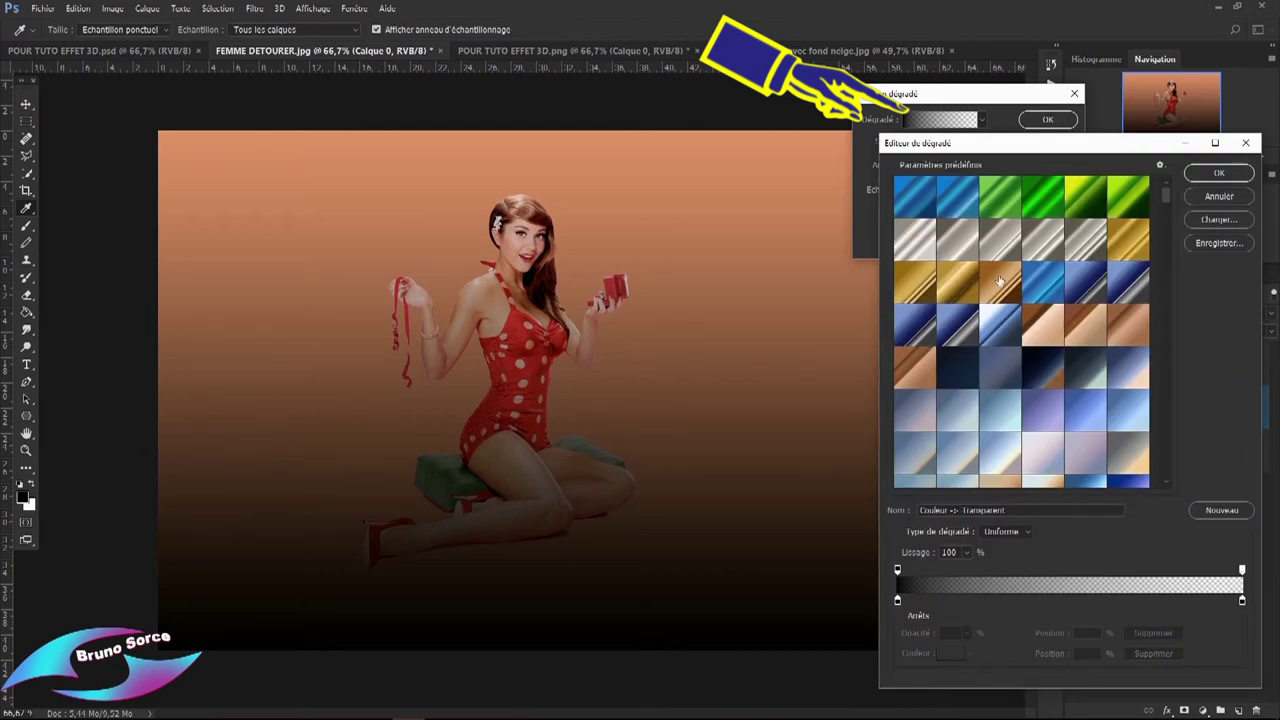
{"action": "left_click_drag", "start_coordinate": [1166, 192], "coordinate": [1163, 228]}
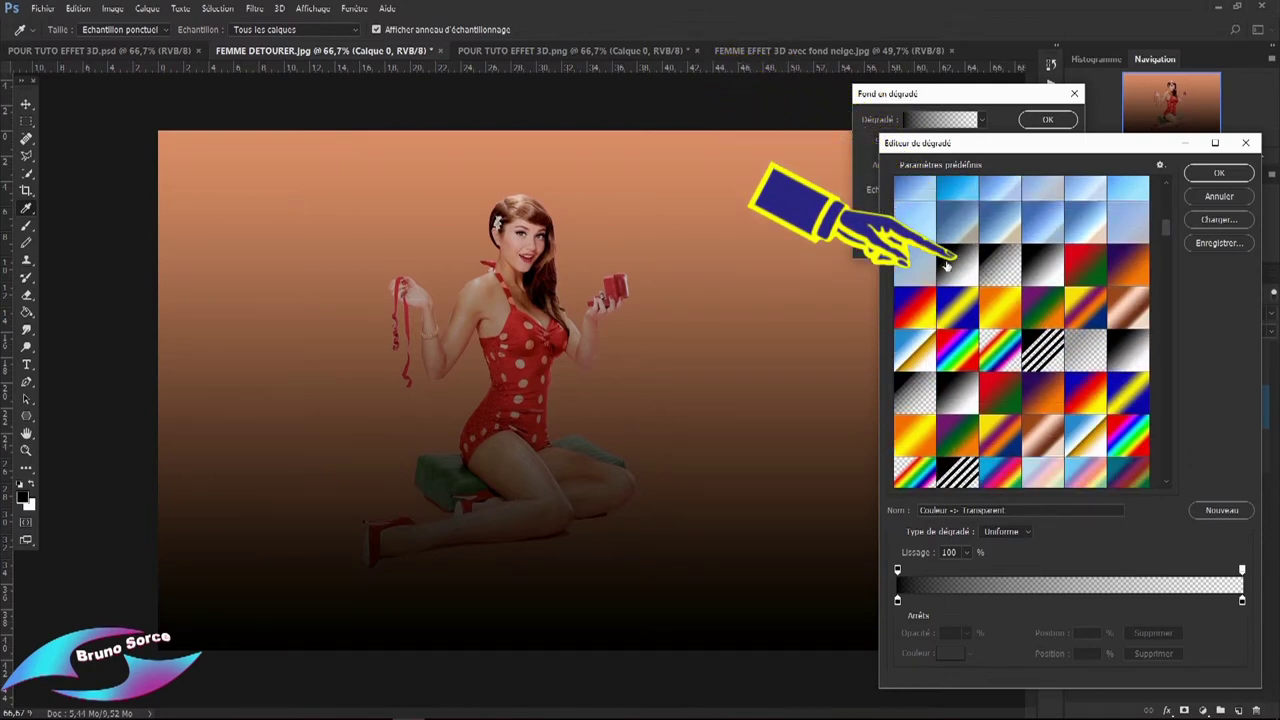
{"action": "left_click", "coordinate": [957, 265]}
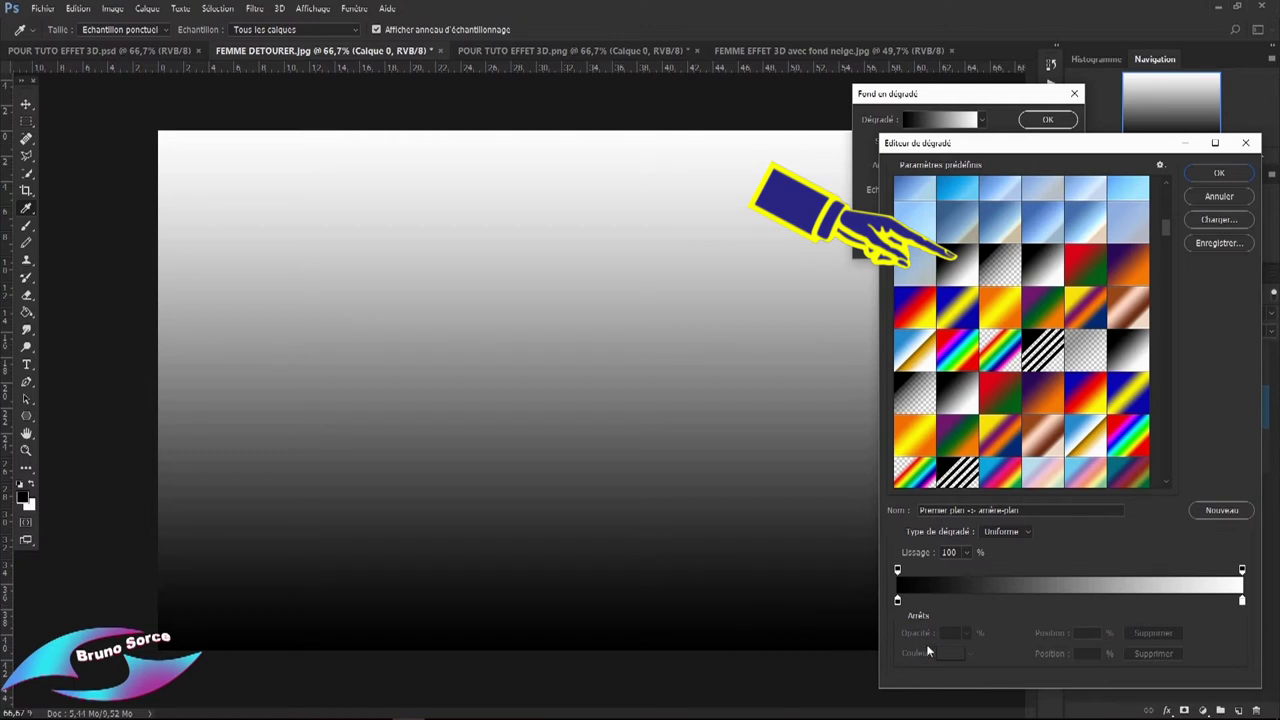
Set the gradient's left stop to grey #686767 and confirm the fill layer.
{"action": "left_click", "coordinate": [897, 600]}
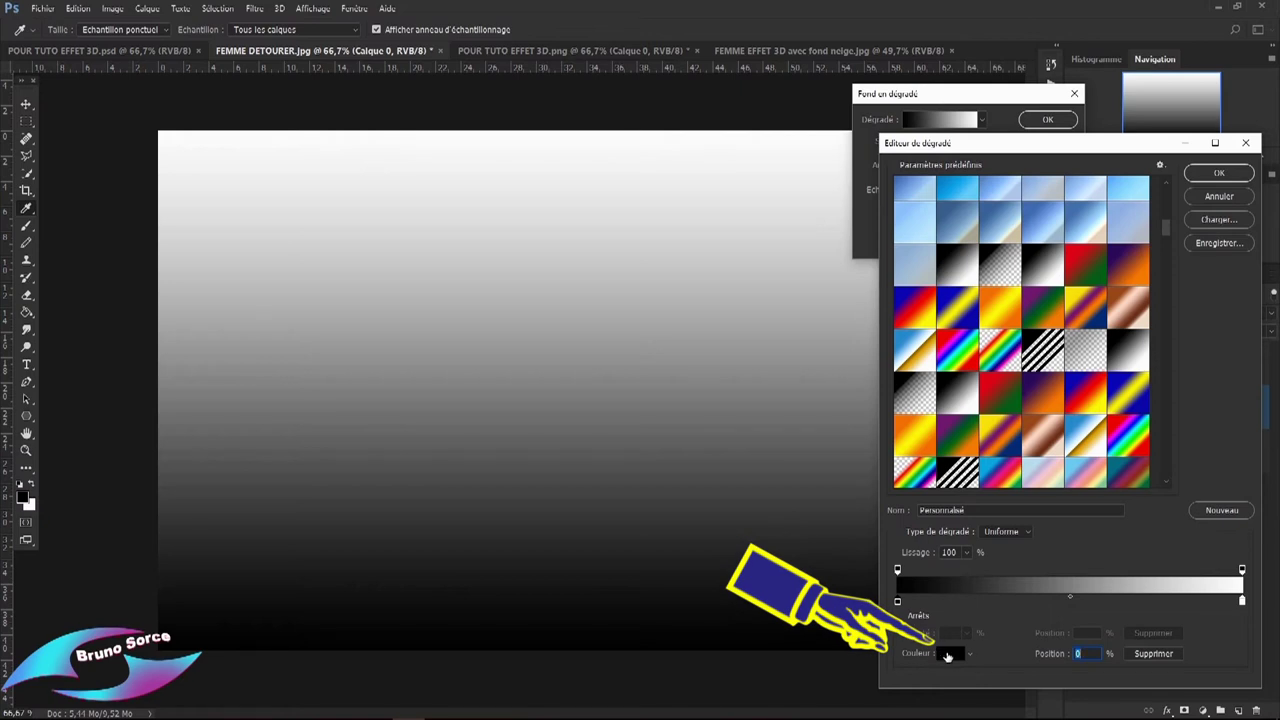
{"action": "left_click", "coordinate": [947, 653]}
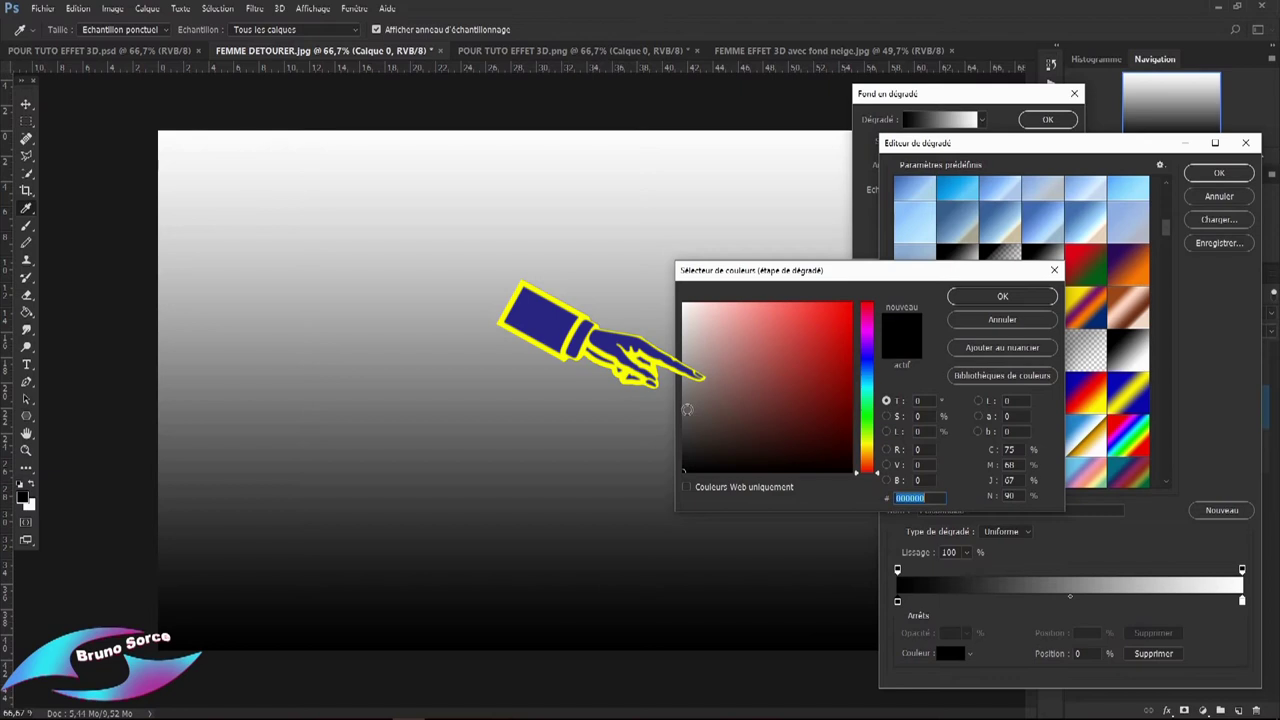
{"action": "left_click", "coordinate": [683, 413]}
{"action": "left_click", "coordinate": [684, 403]}
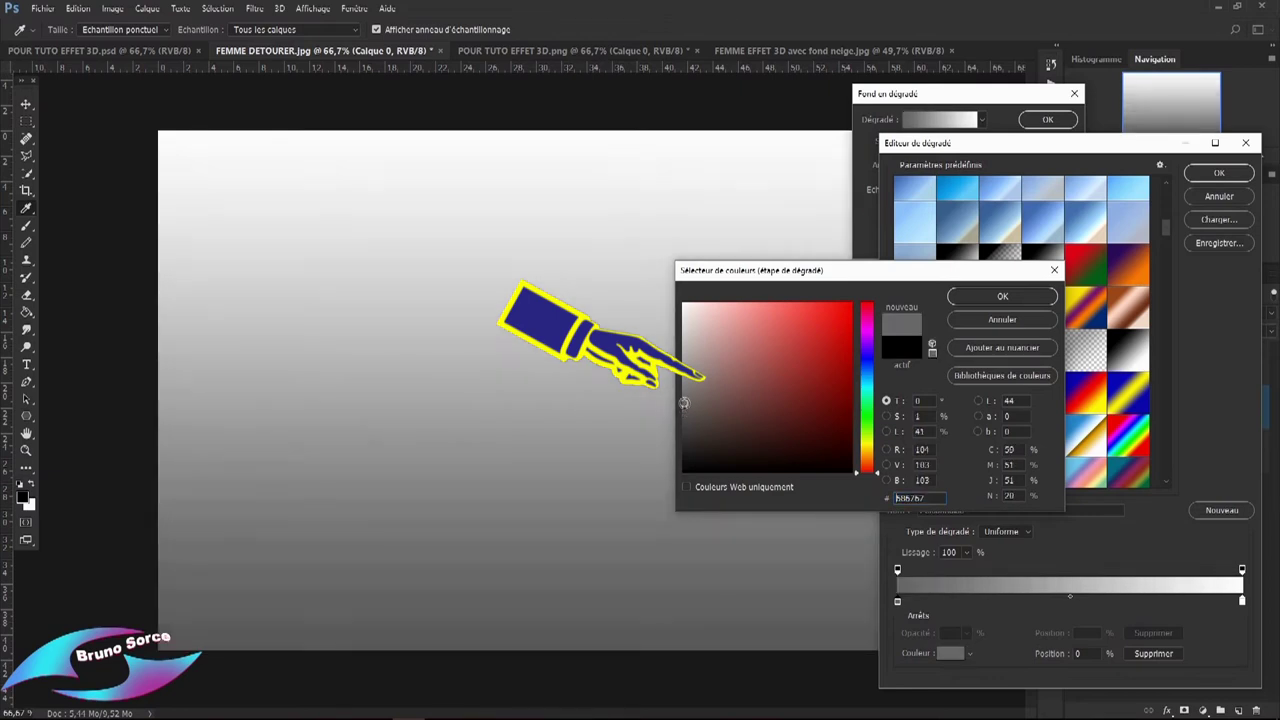
{"action": "left_click", "coordinate": [1002, 298]}
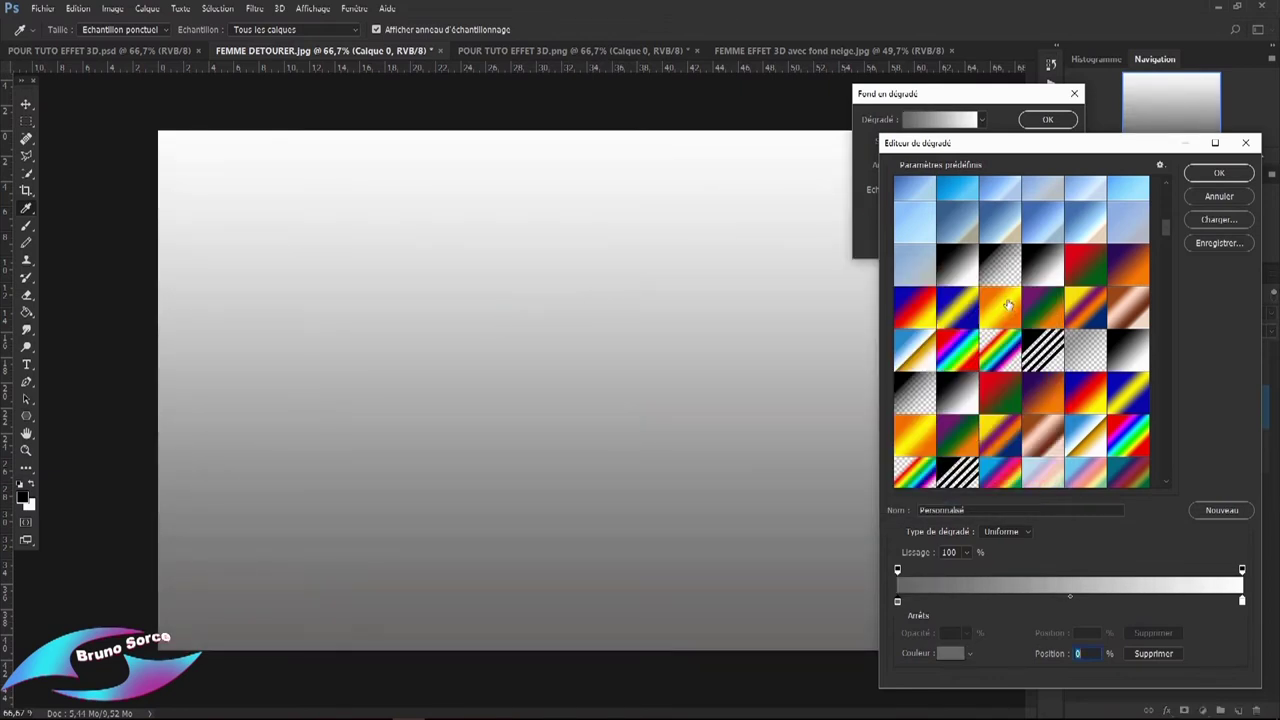
{"action": "left_click", "coordinate": [1234, 175]}
{"action": "left_click", "coordinate": [1046, 120]}
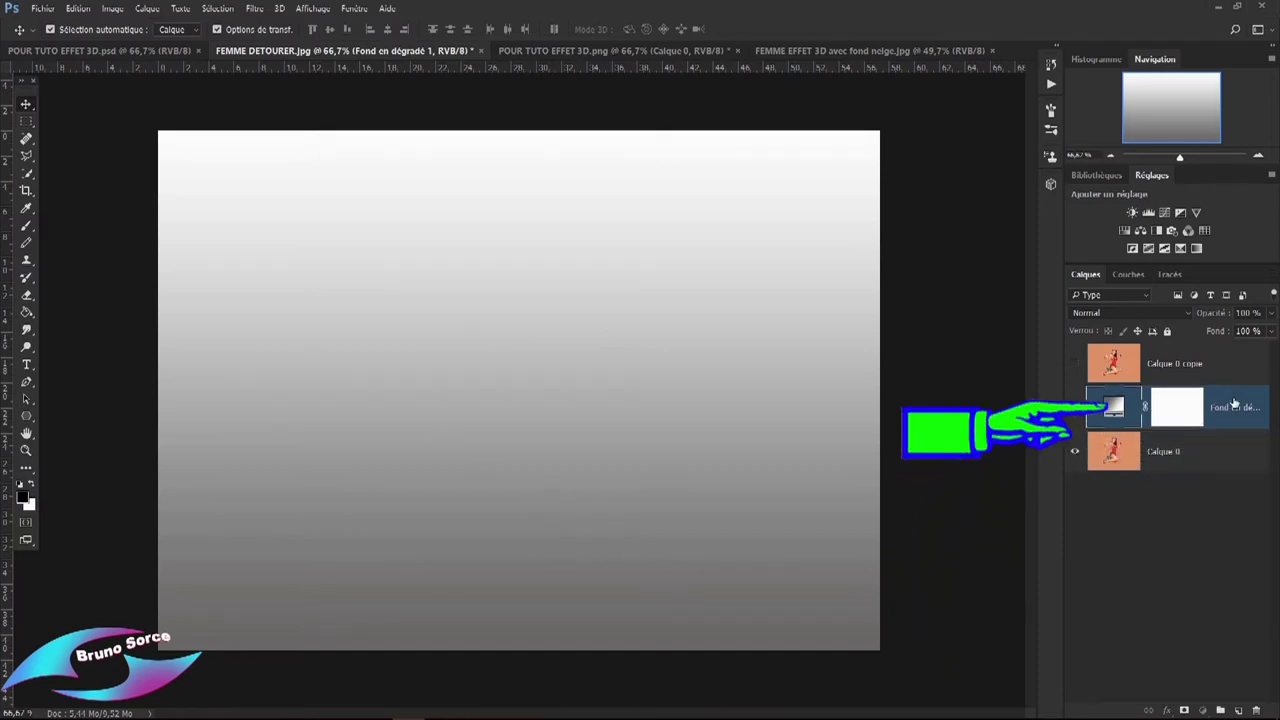
Move Fond en dégradé 1 beneath Calque 0 and reselect Calque 0.
{"action": "left_click_drag", "start_coordinate": [1238, 400], "coordinate": [1240, 466]}
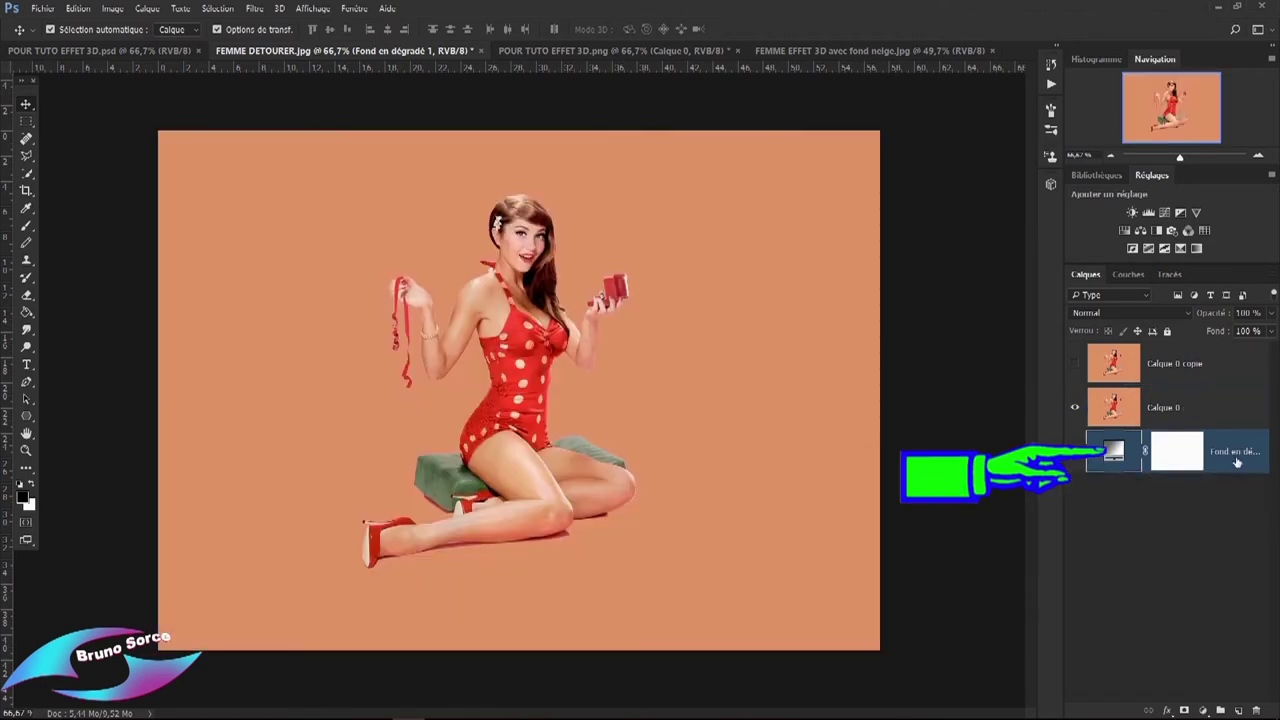
{"action": "left_click", "coordinate": [1215, 411]}
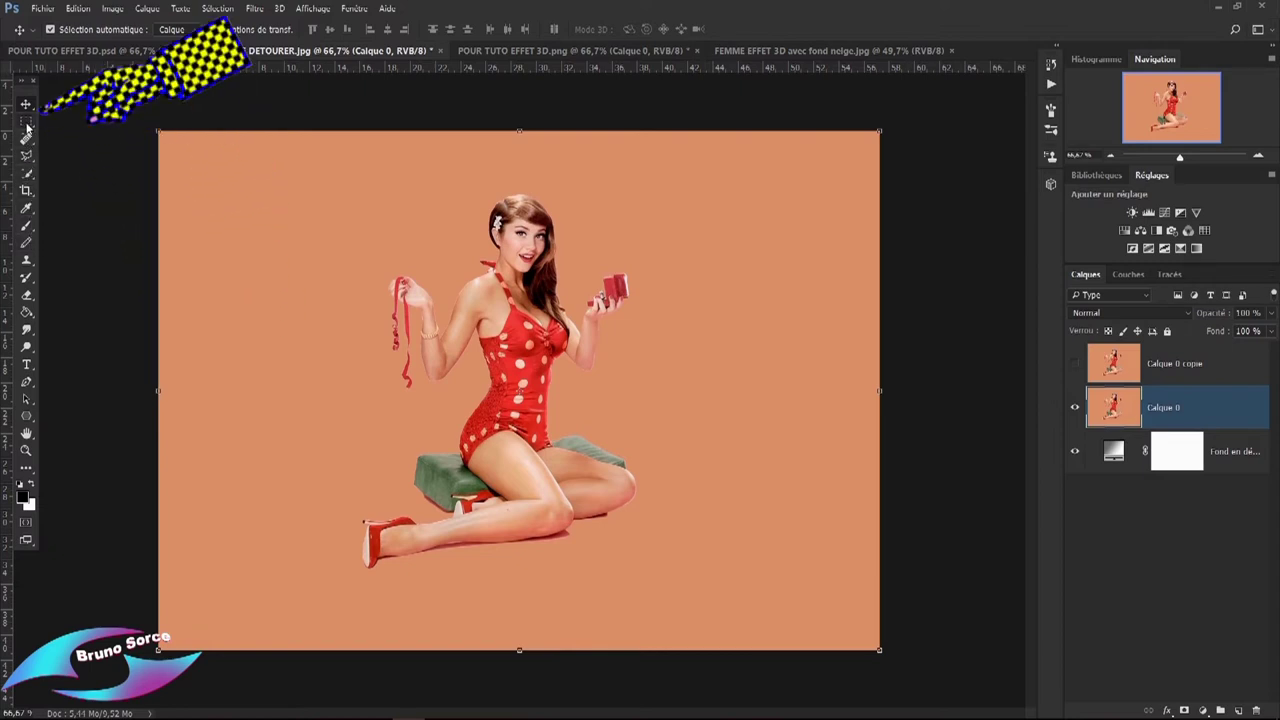
With the Rectangular Marquee, select from the woman's waist down past her feet.
{"action": "left_click", "coordinate": [26, 121]}
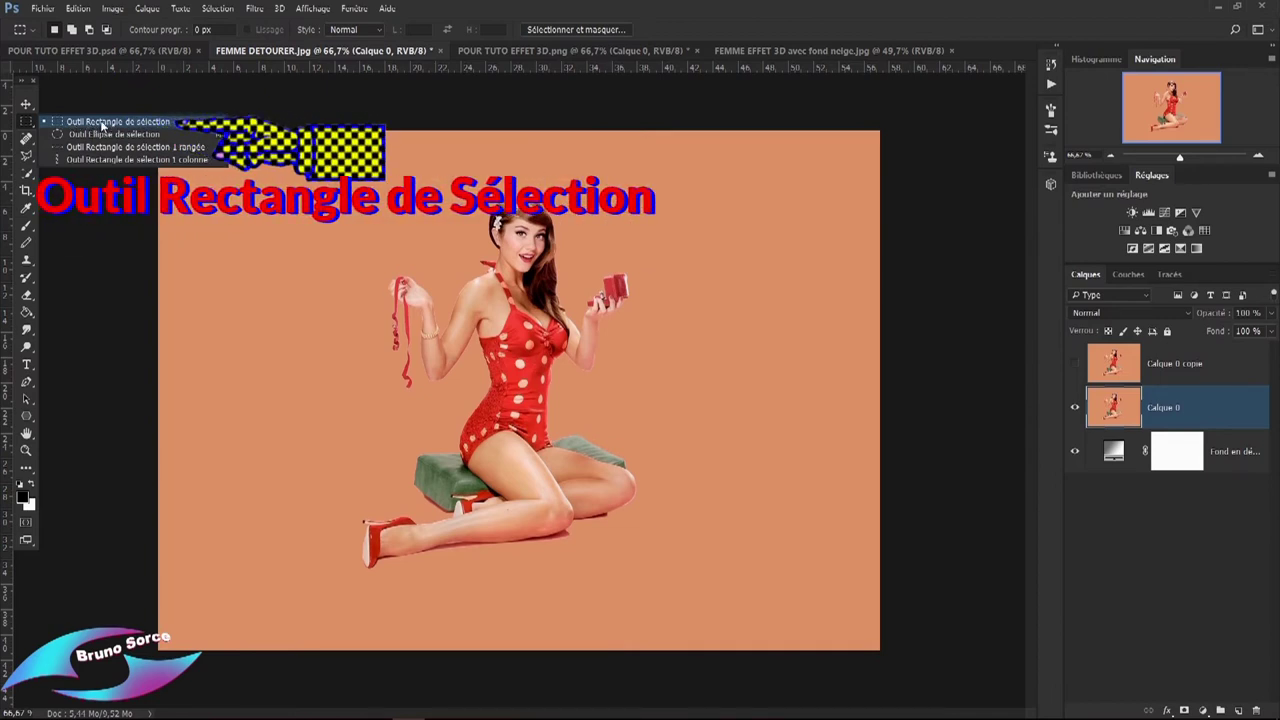
{"action": "left_click", "coordinate": [102, 125]}
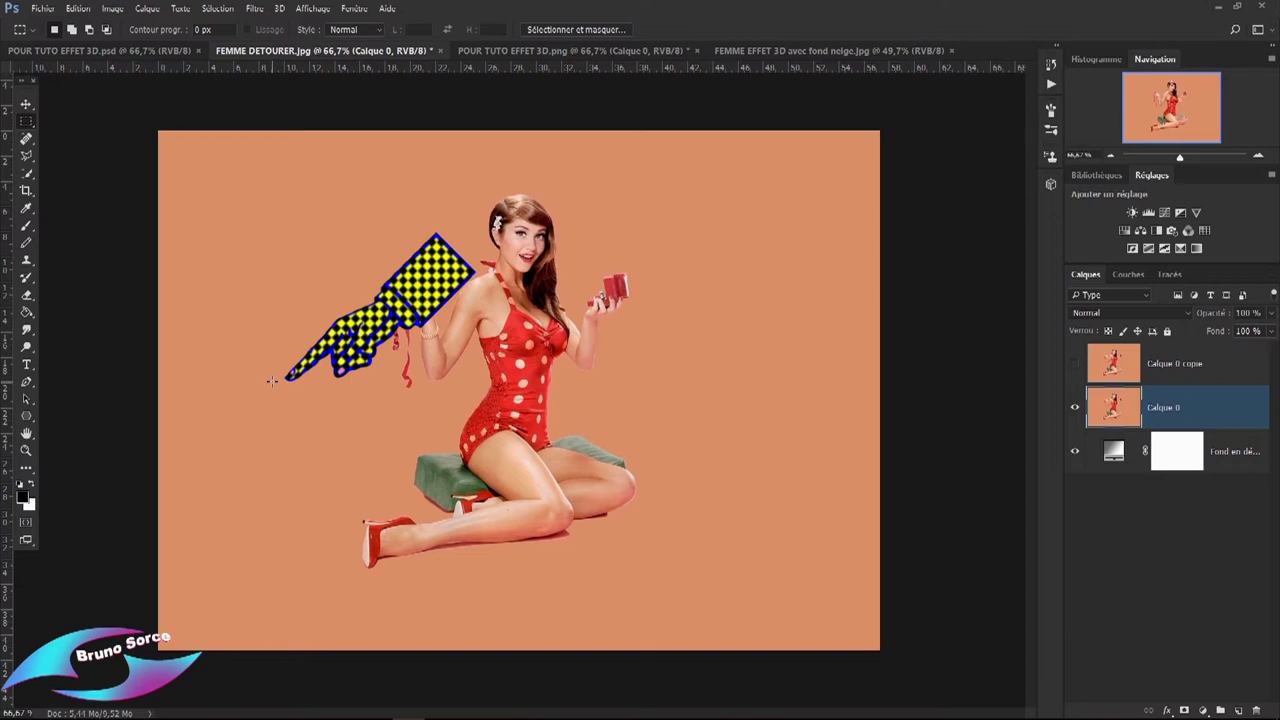
{"action": "left_click", "coordinate": [272, 381]}
{"action": "mouse_move", "coordinate": [272, 381]}
{"action": "left_mouse_down"}
{"action": "mouse_move", "coordinate": [561, 571]}
{"action": "mouse_move", "coordinate": [749, 601]}
{"action": "left_mouse_up"}
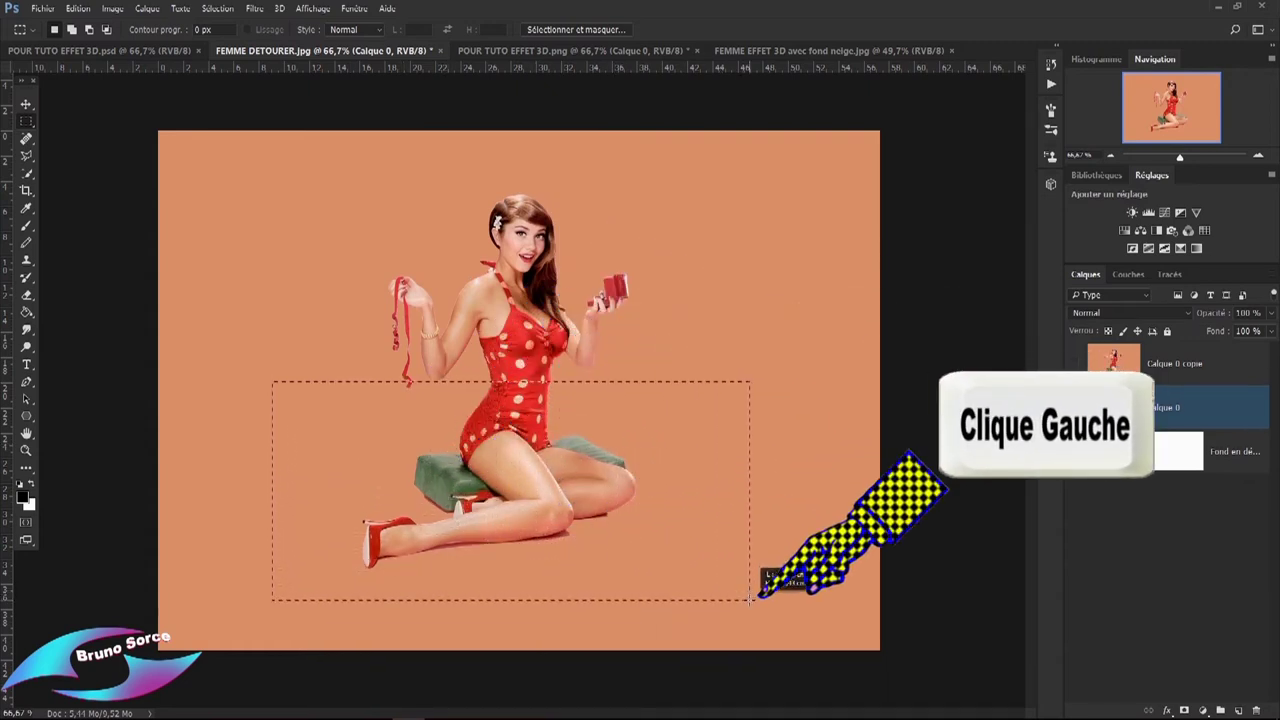
{"action": "left_click_drag", "start_coordinate": [749, 601], "coordinate": [752, 602]}
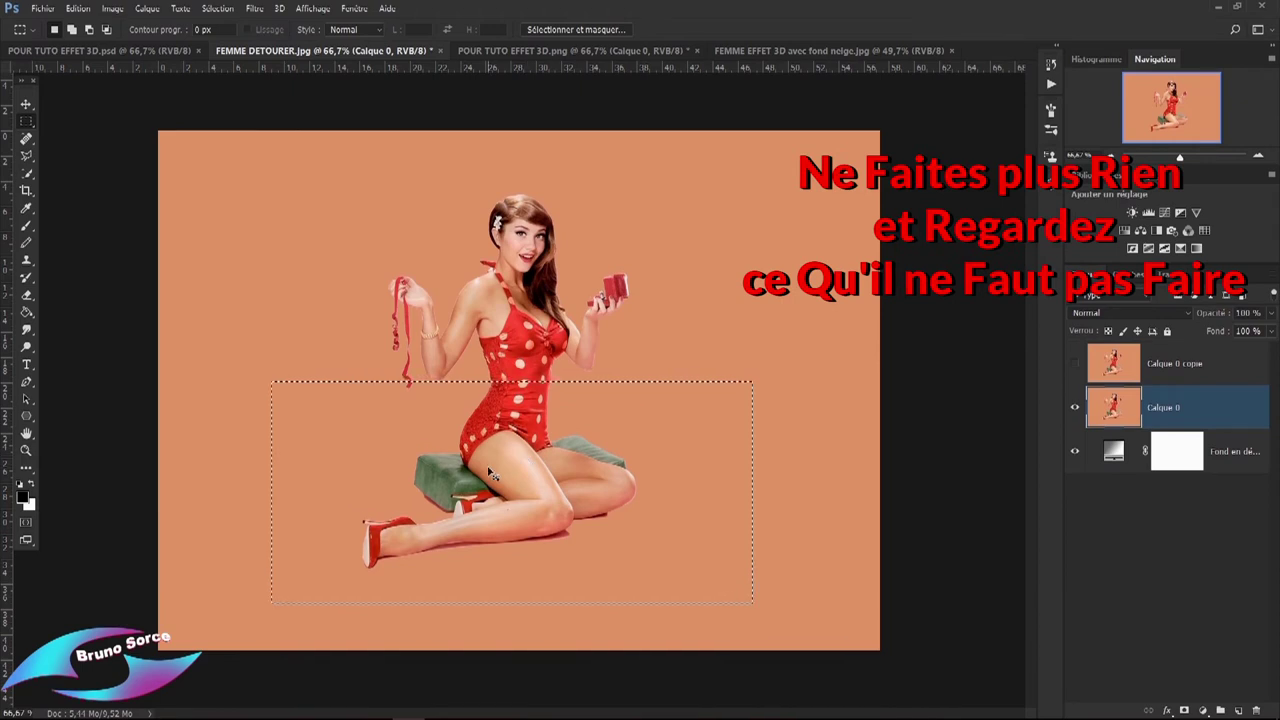
{"action": "key", "text": "ctrl+t"}
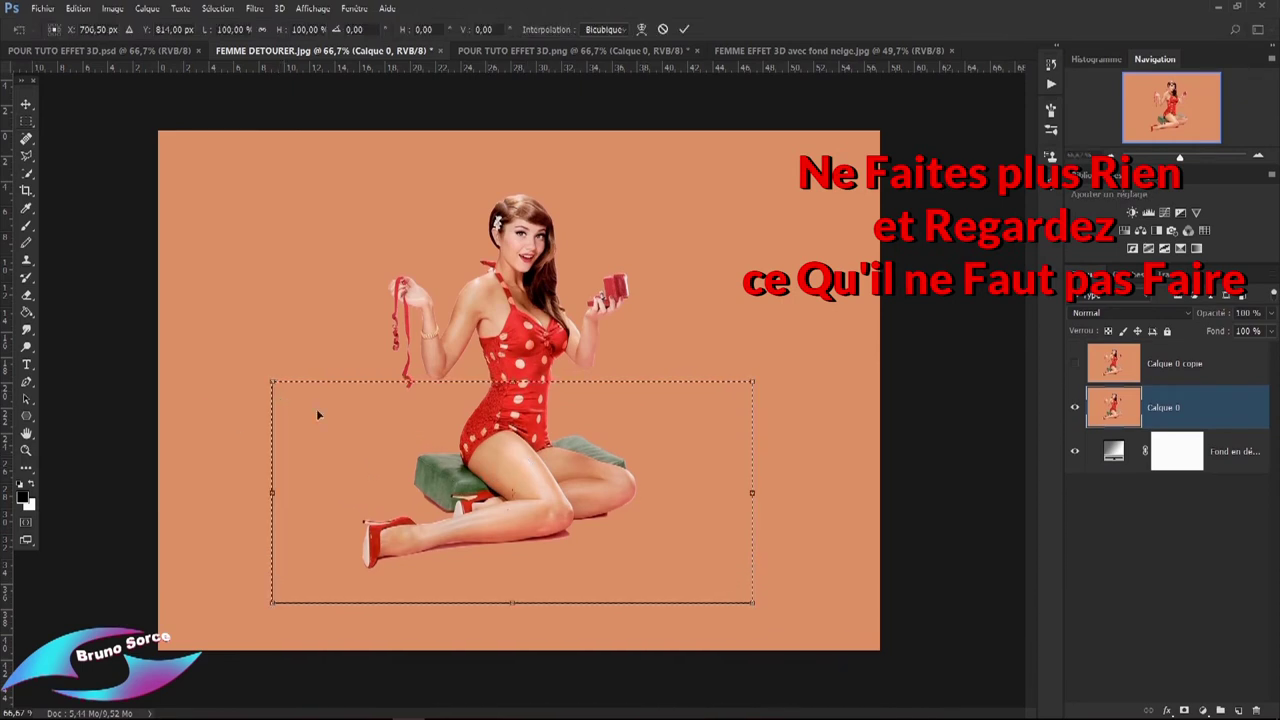
{"action": "right_click", "coordinate": [488, 437]}
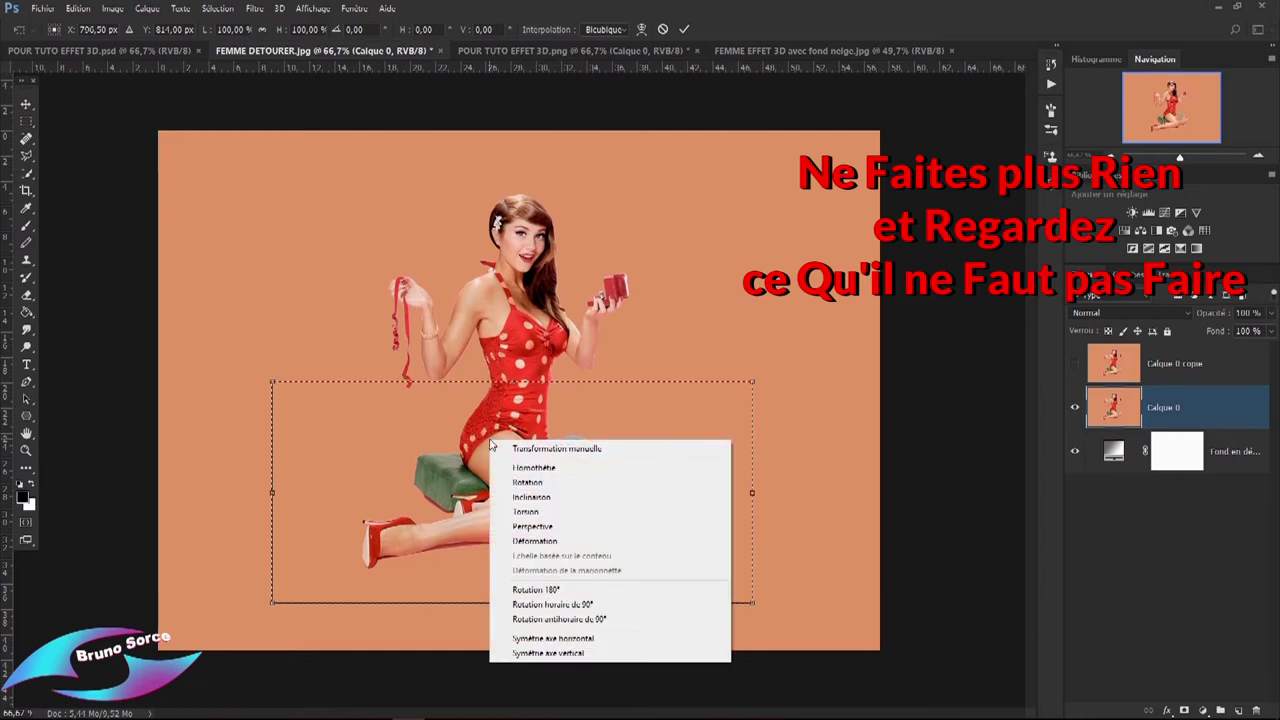
{"action": "left_click", "coordinate": [540, 526]}
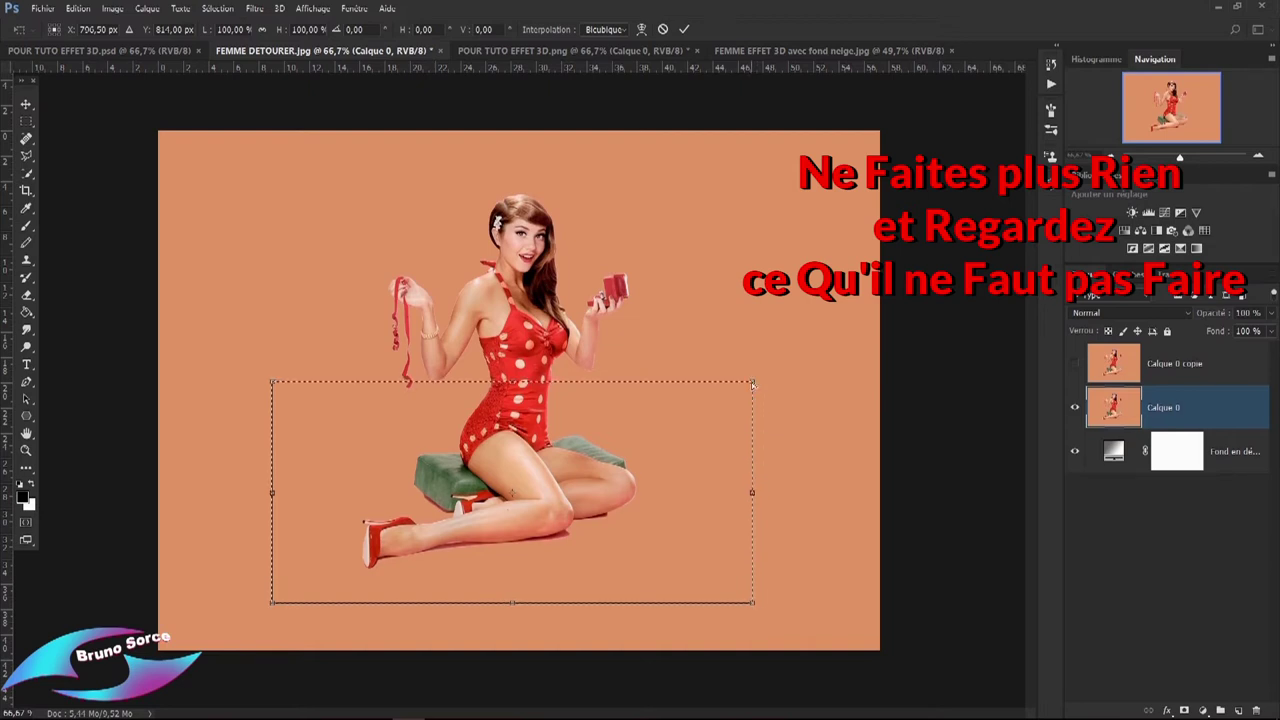
{"action": "mouse_move", "coordinate": [751, 384]}
{"action": "left_mouse_down"}
{"action": "mouse_move", "coordinate": [612, 397]}
{"action": "mouse_move", "coordinate": [722, 412]}
{"action": "mouse_move", "coordinate": [634, 399]}
{"action": "left_mouse_up"}
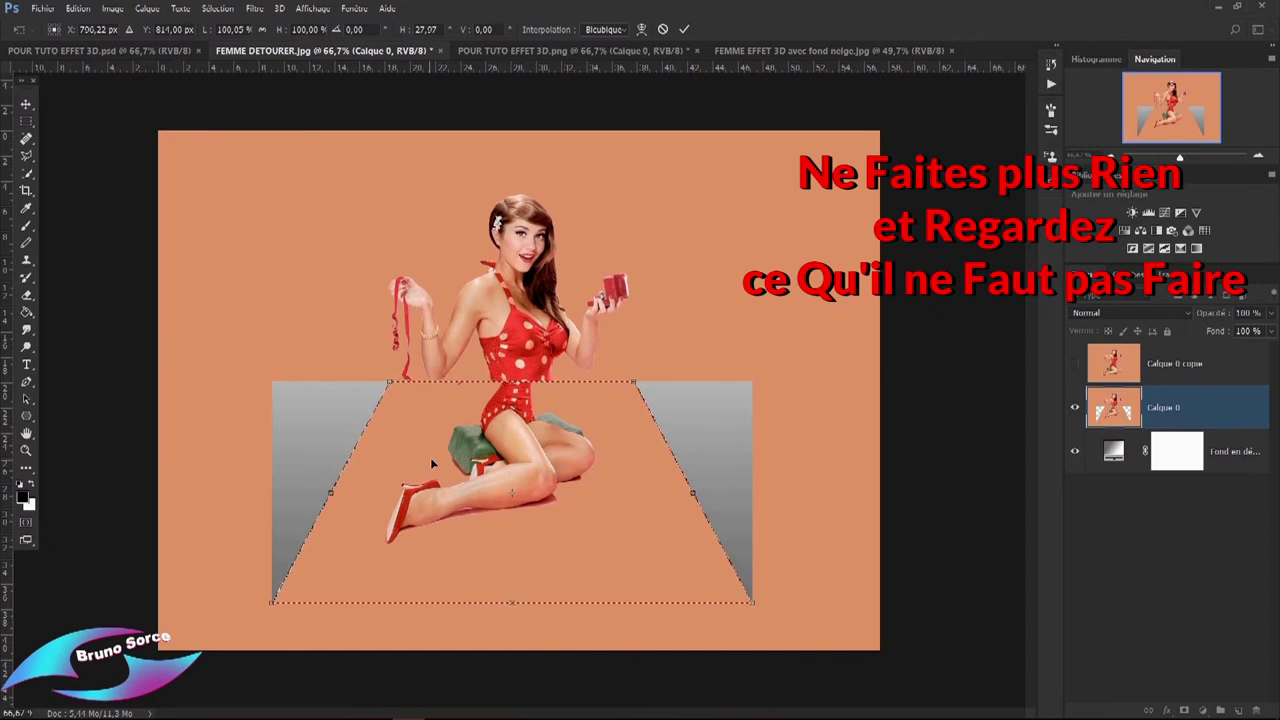
{"action": "left_click", "coordinate": [684, 31]}
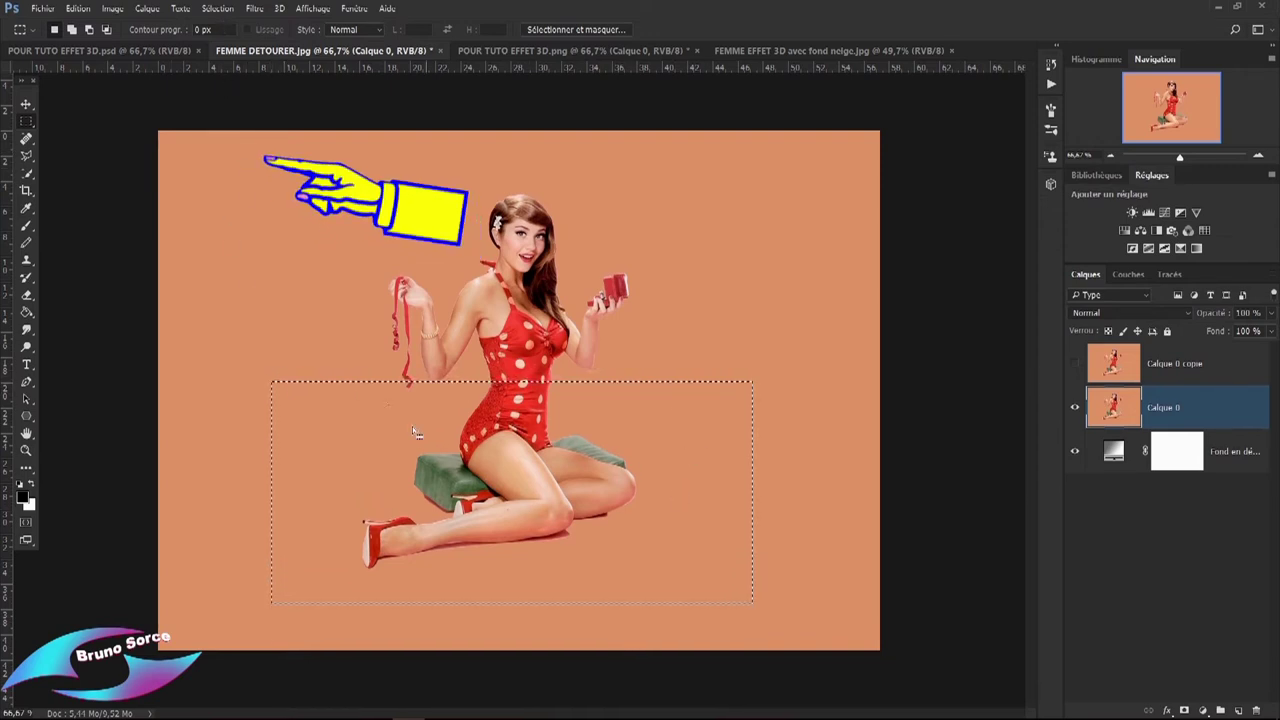
Perspective-transform the selection into a trapezoid, narrow on top and 120,01 % wide at bottom.
{"action": "left_click", "coordinate": [219, 9]}
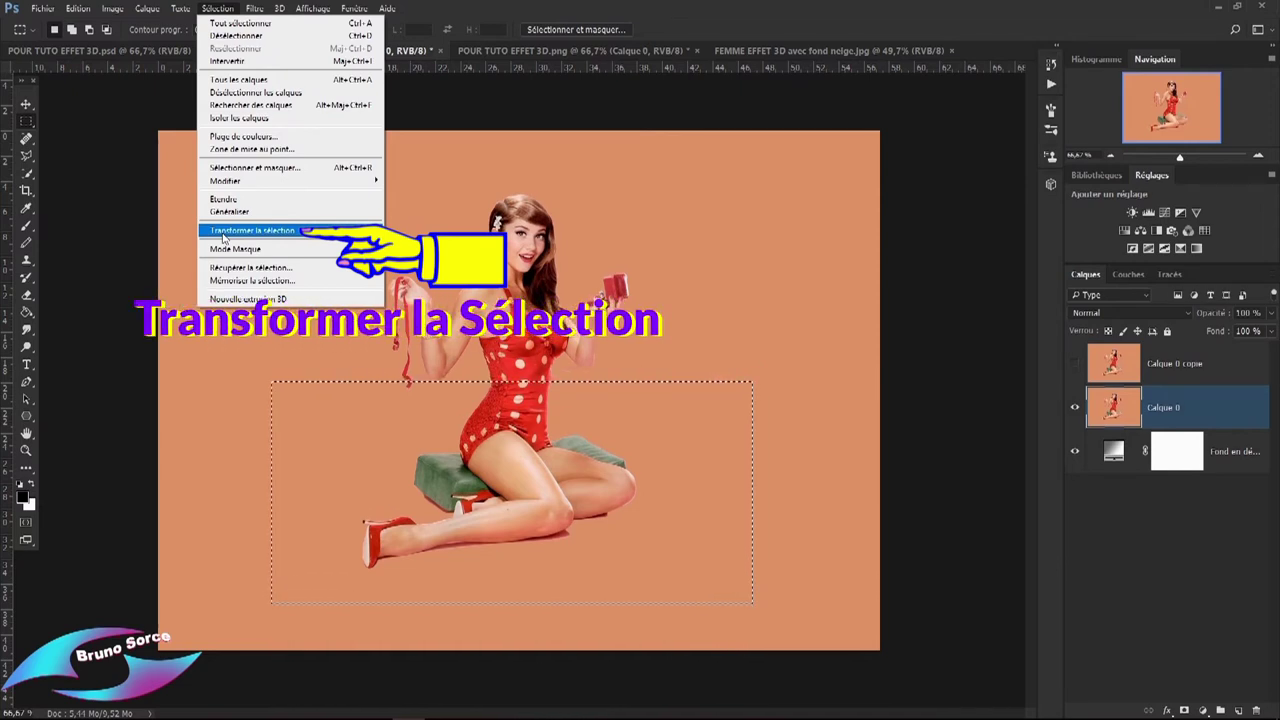
{"action": "left_click", "coordinate": [224, 236]}
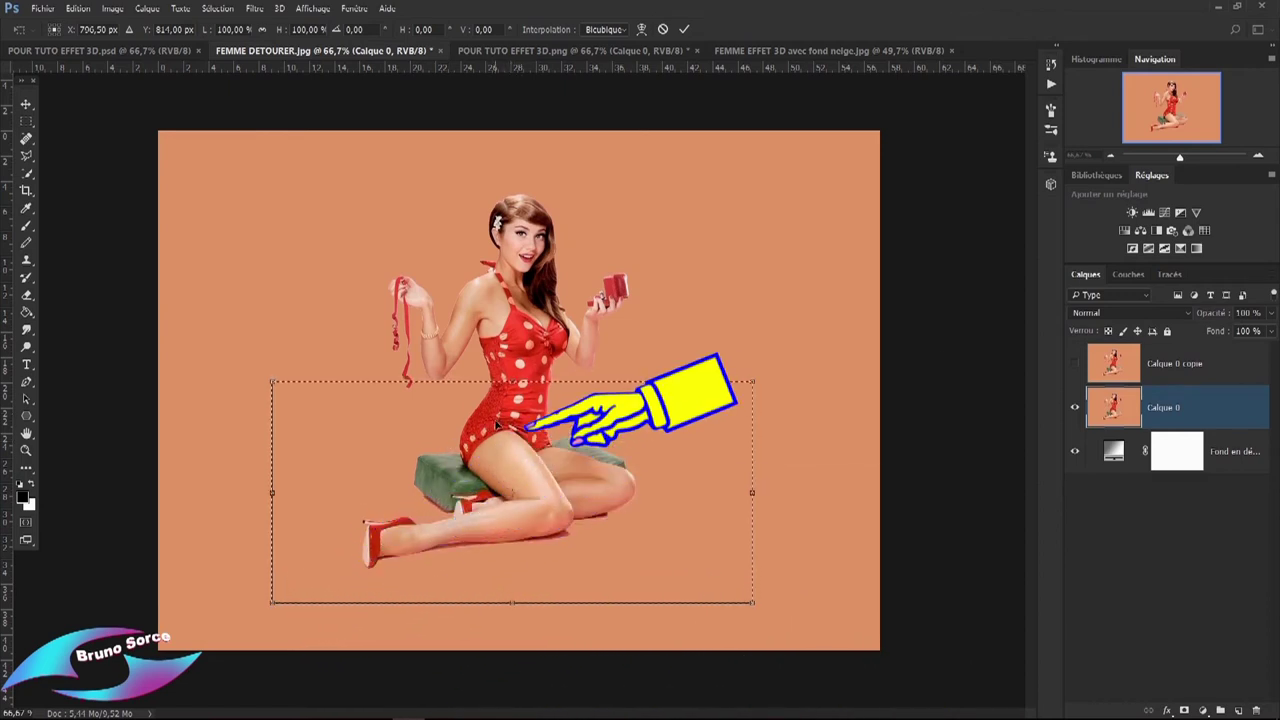
{"action": "right_click", "coordinate": [496, 426]}
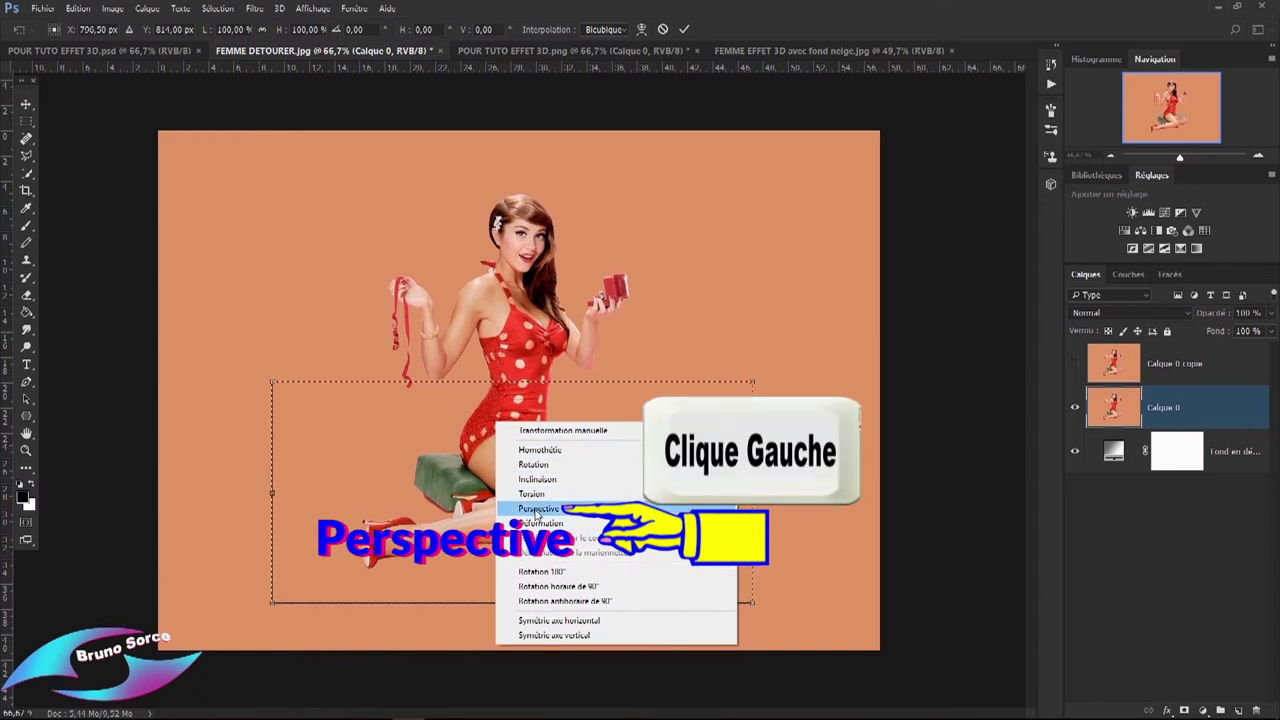
{"action": "left_click", "coordinate": [537, 510]}
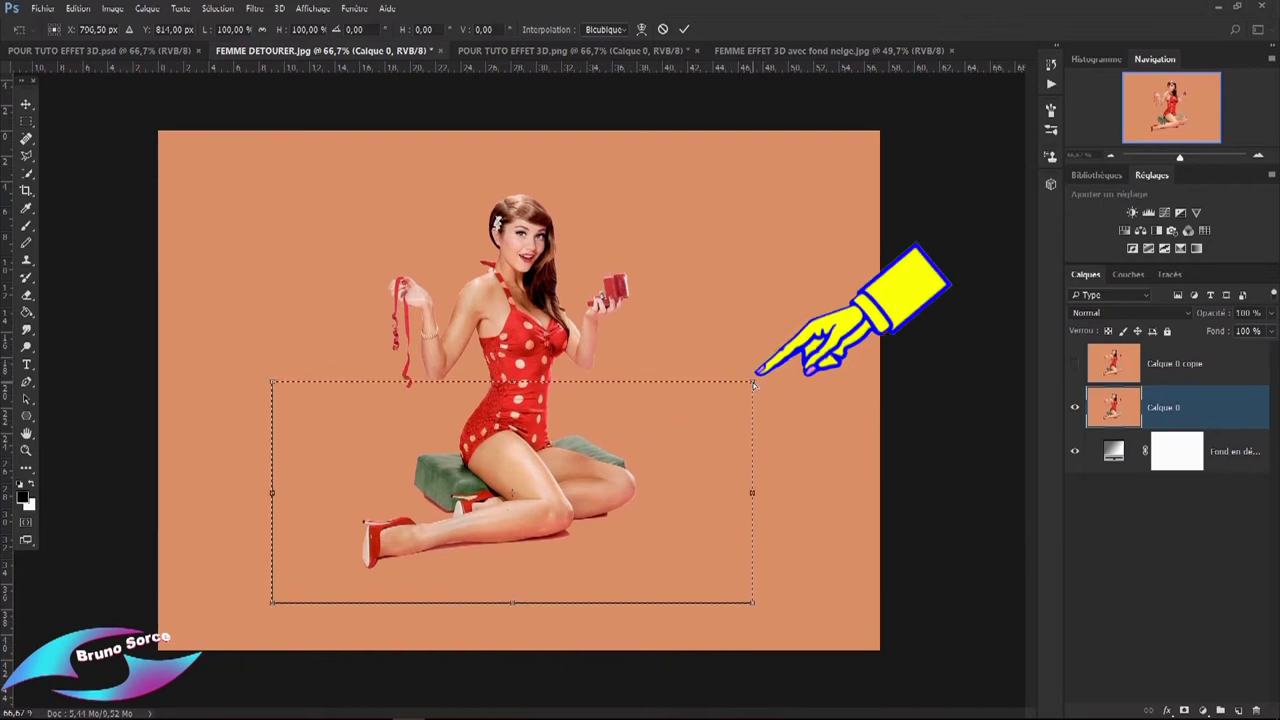
{"action": "mouse_move", "coordinate": [754, 382]}
{"action": "left_mouse_down"}
{"action": "mouse_move", "coordinate": [683, 390]}
{"action": "mouse_move", "coordinate": [800, 395]}
{"action": "mouse_move", "coordinate": [666, 383]}
{"action": "mouse_move", "coordinate": [681, 385]}
{"action": "left_mouse_up"}
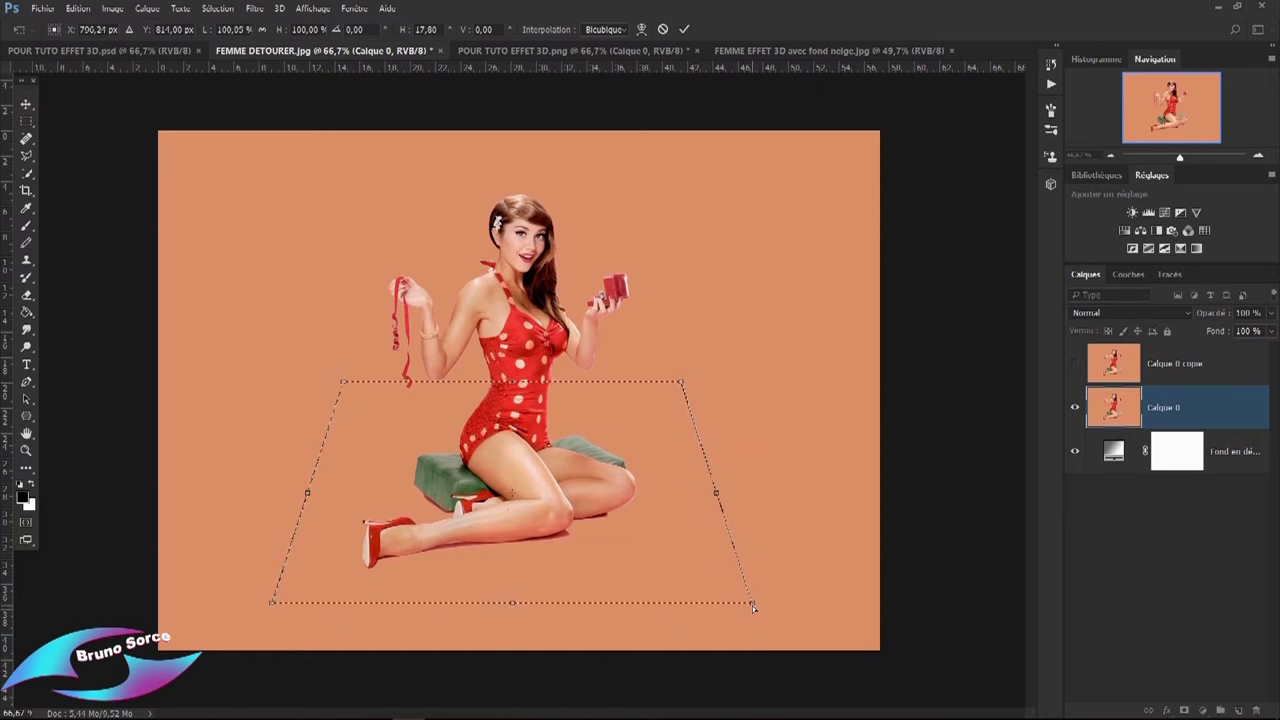
{"action": "left_click_drag", "start_coordinate": [751, 604], "coordinate": [816, 600]}
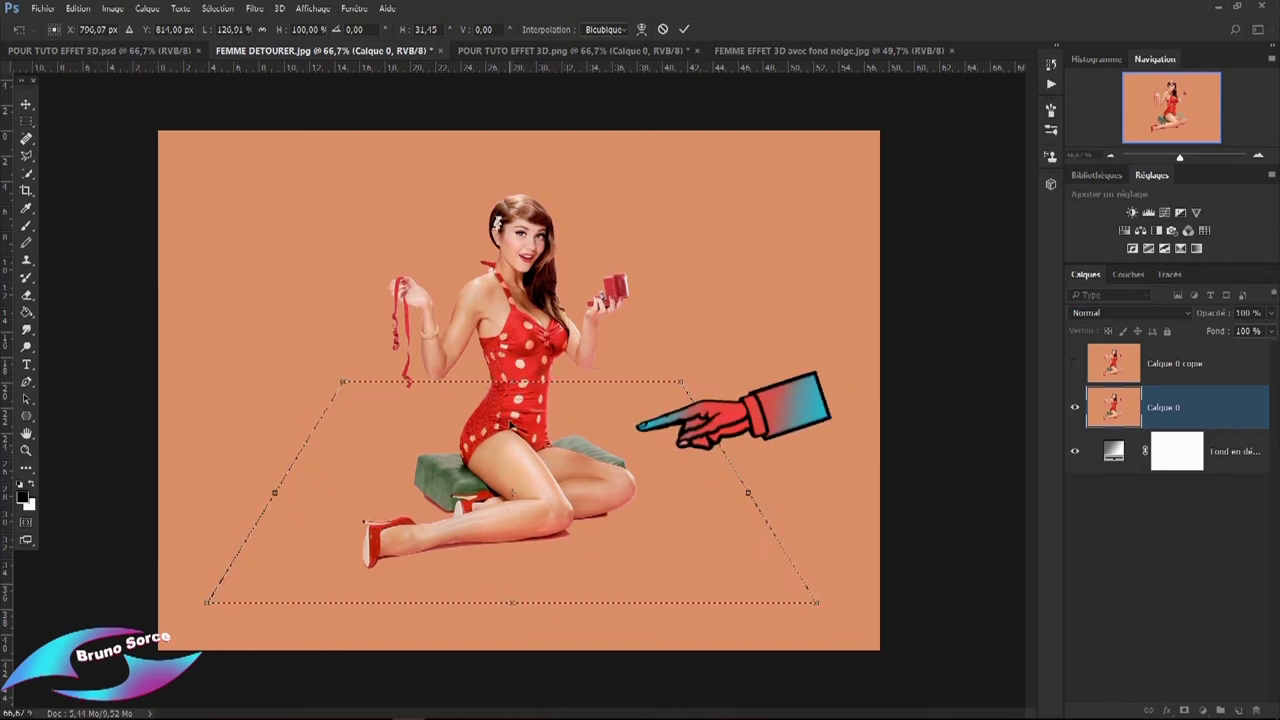
Scale the trapezoid selection slightly flatter and wider, then commit the transform.
{"action": "right_click", "coordinate": [510, 426]}
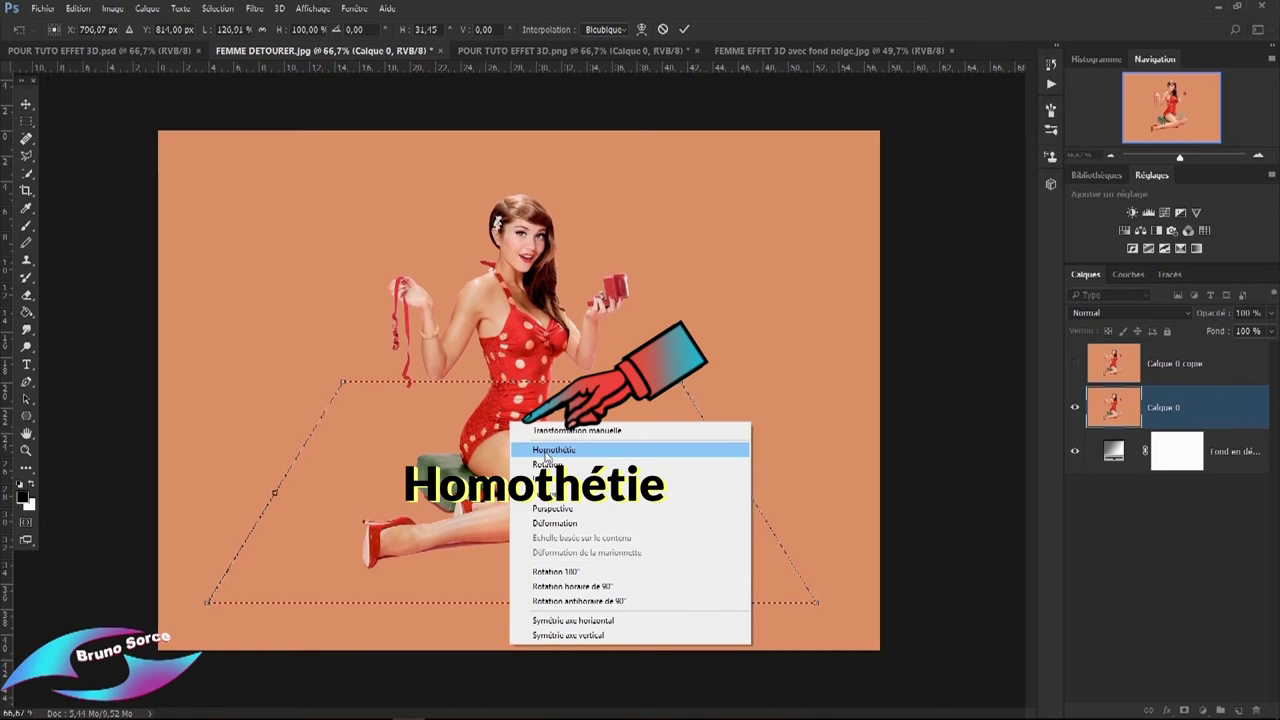
{"action": "left_click", "coordinate": [546, 451]}
{"action": "mouse_move", "coordinate": [512, 381]}
{"action": "left_mouse_down"}
{"action": "mouse_move", "coordinate": [512, 484]}
{"action": "mouse_move", "coordinate": [512, 350]}
{"action": "mouse_move", "coordinate": [509, 416]}
{"action": "mouse_move", "coordinate": [507, 400]}
{"action": "left_mouse_up"}
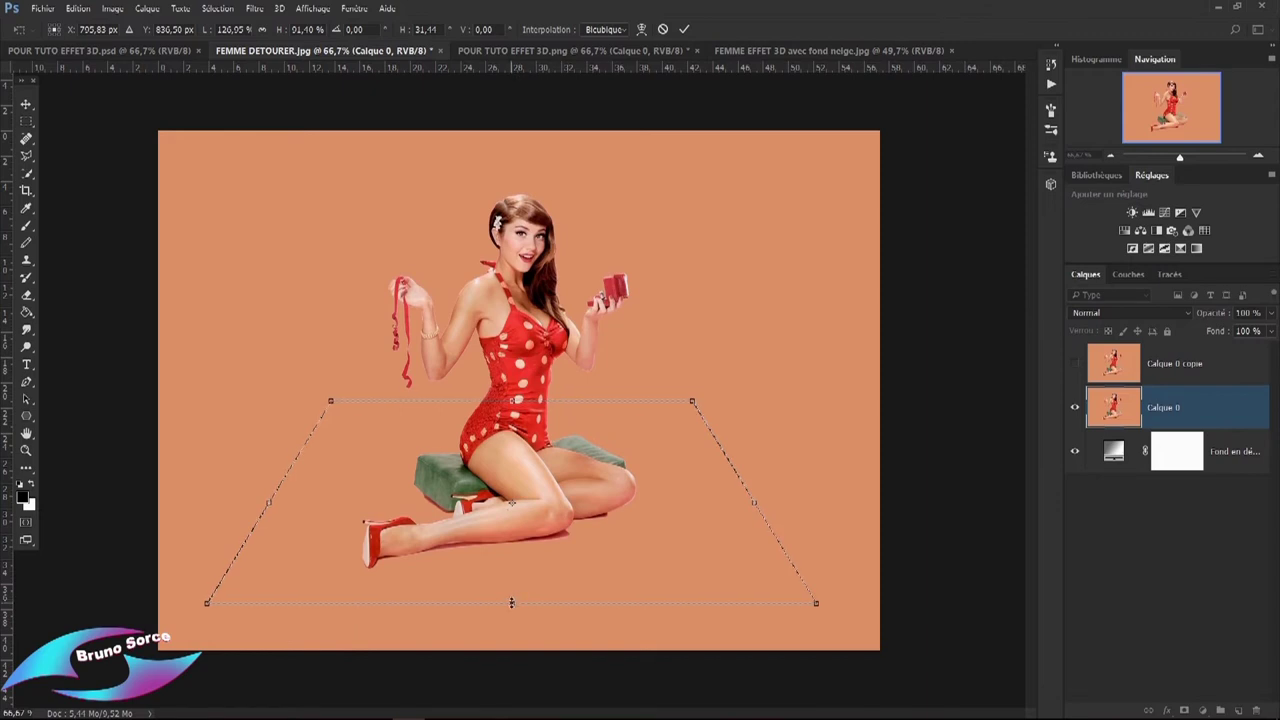
{"action": "left_click_drag", "start_coordinate": [511, 603], "coordinate": [508, 597]}
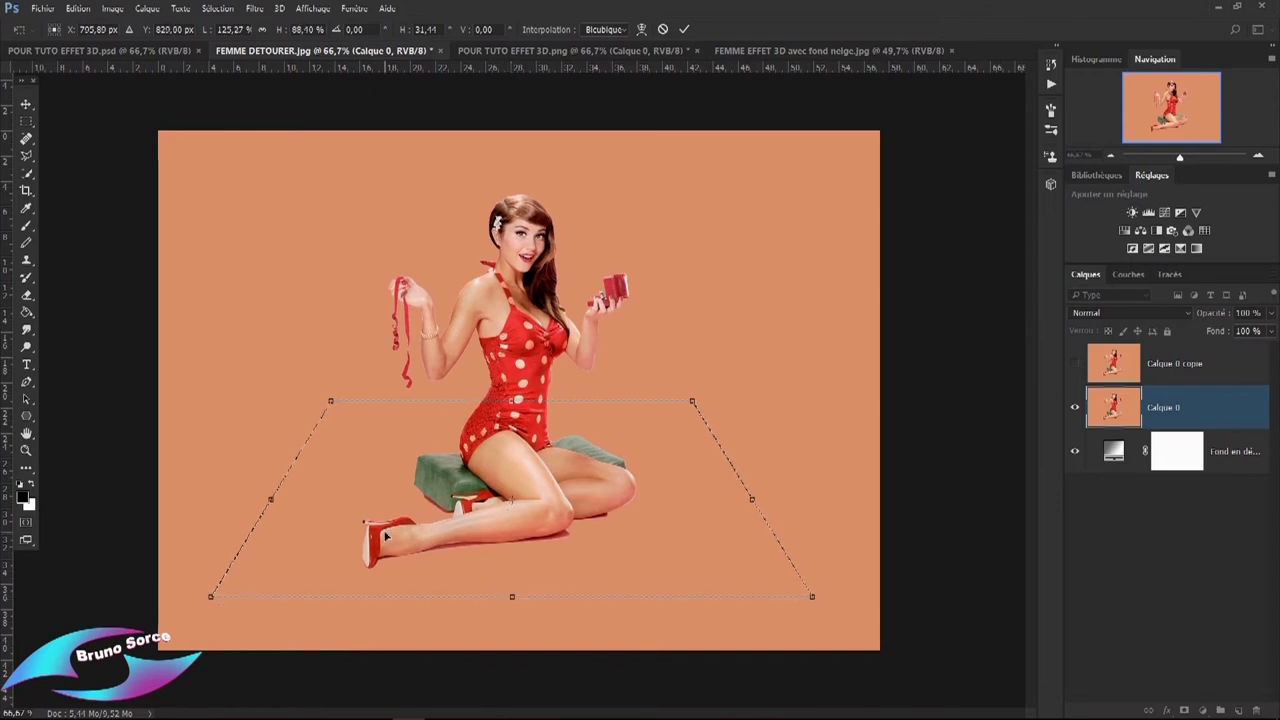
{"action": "left_click_drag", "start_coordinate": [269, 498], "coordinate": [263, 499]}
{"action": "left_click_drag", "start_coordinate": [756, 494], "coordinate": [759, 496]}
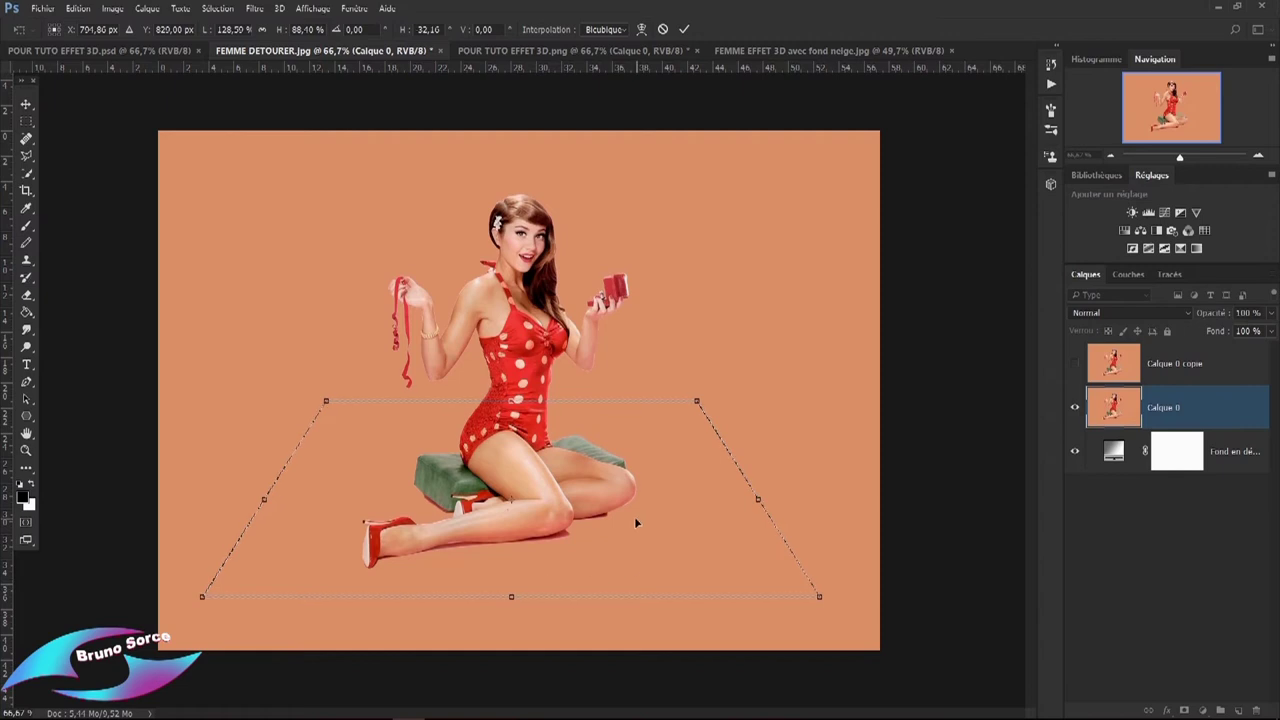
{"action": "left_click", "coordinate": [685, 31]}
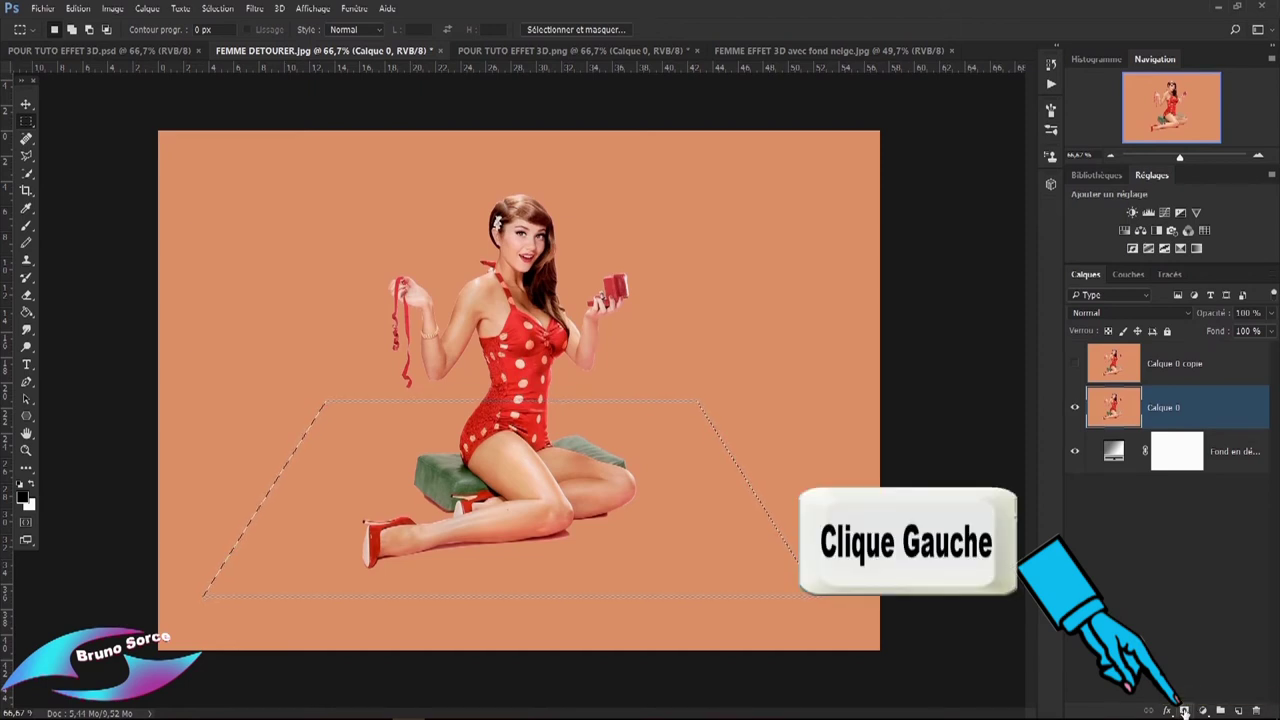
Mask Calque 0 to the trapezoid selection, then bring up the layer effects list.
{"action": "left_click", "coordinate": [1184, 710]}
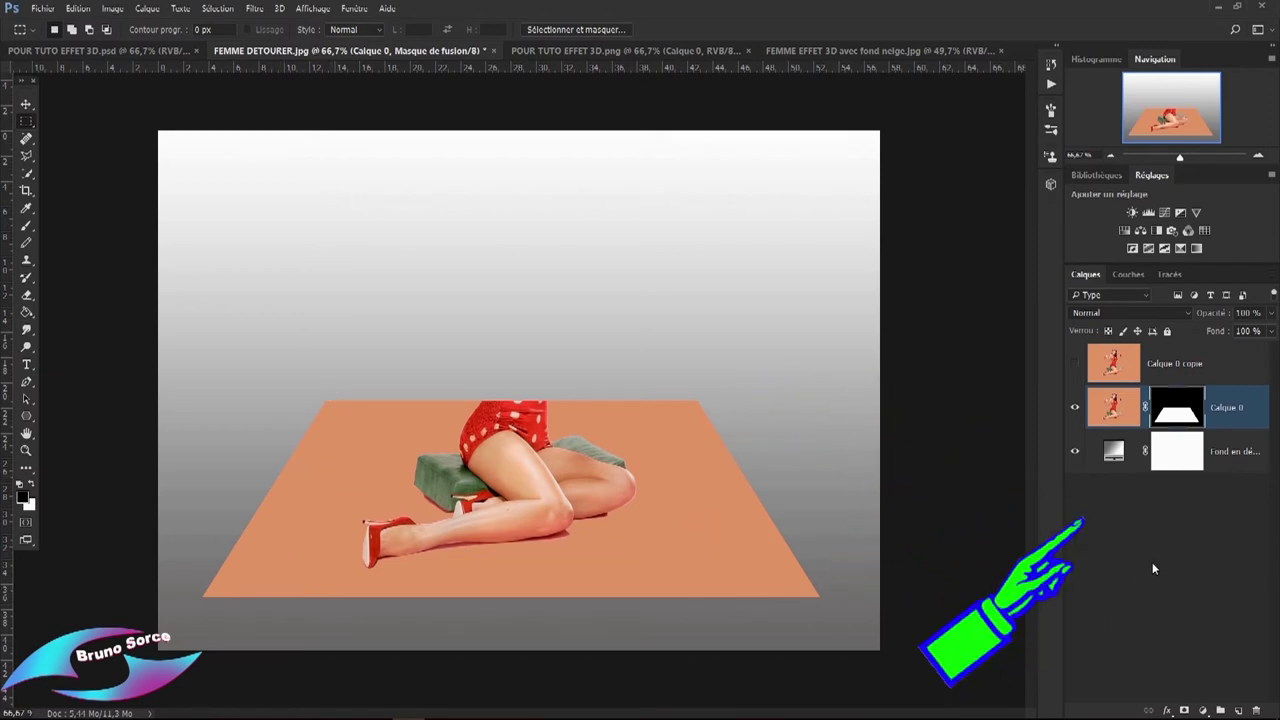
{"action": "left_click", "coordinate": [1166, 710]}
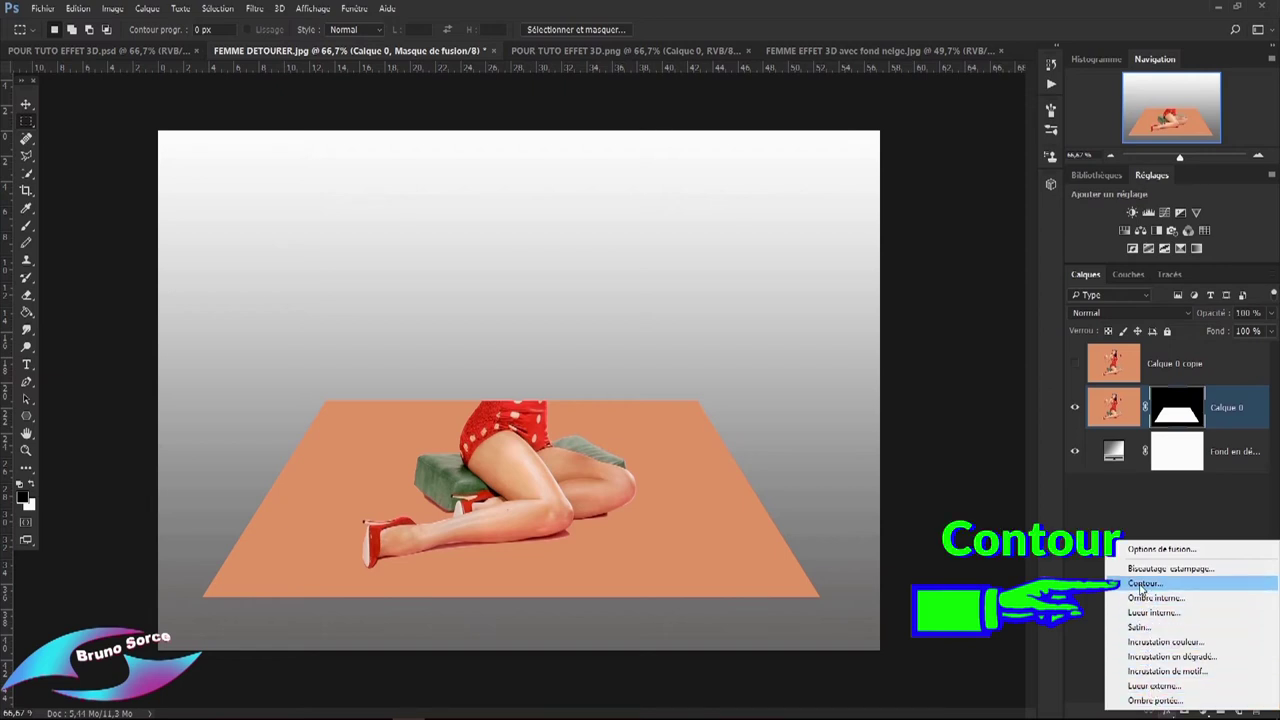
Add a Contour stroke to Calque 0 sized 35 px, positioned Intérieur.
{"action": "left_click", "coordinate": [1141, 585]}
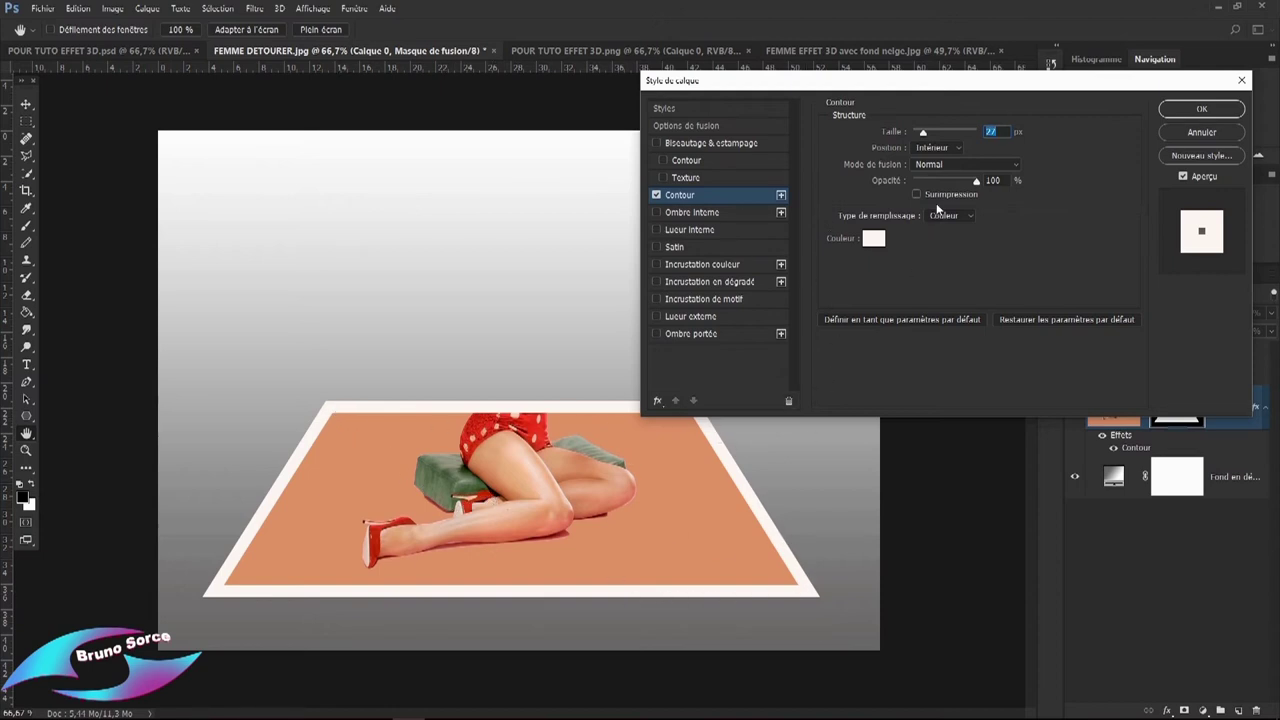
{"action": "left_click", "coordinate": [949, 150]}
{"action": "left_click", "coordinate": [935, 158]}
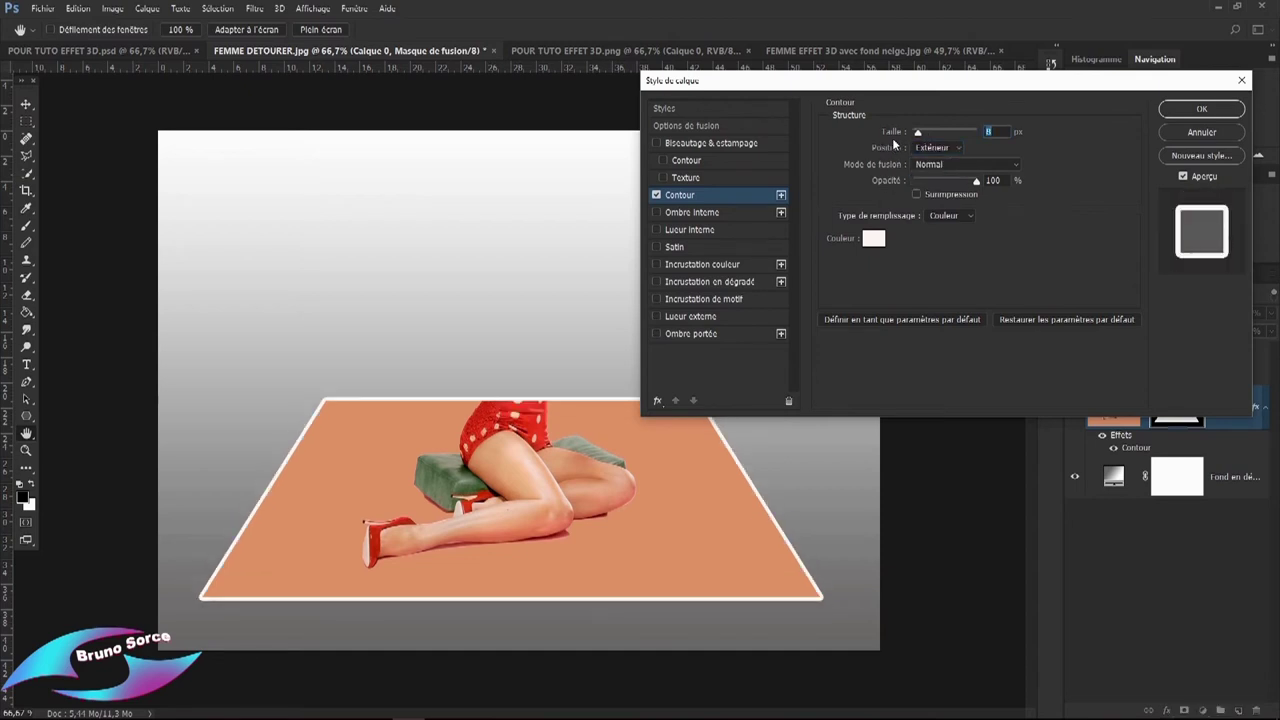
{"action": "left_click_drag", "start_coordinate": [919, 135], "coordinate": [925, 136]}
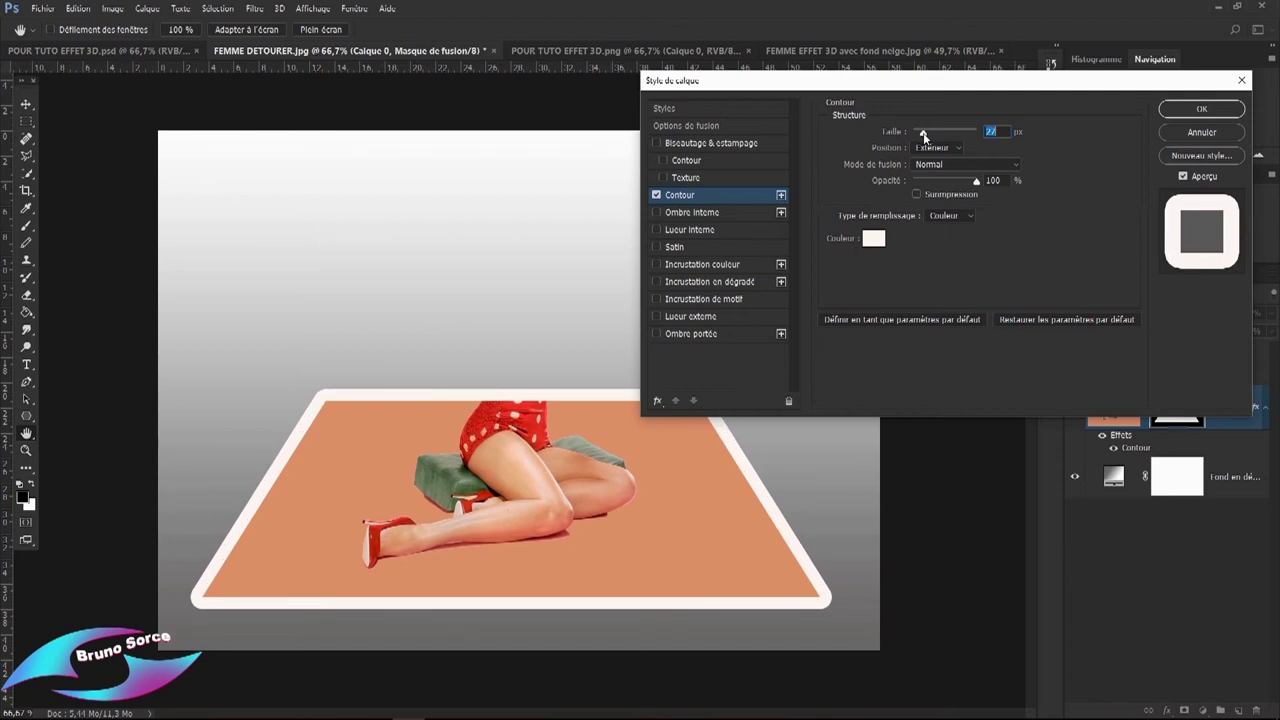
{"action": "left_click_drag", "start_coordinate": [923, 135], "coordinate": [925, 135]}
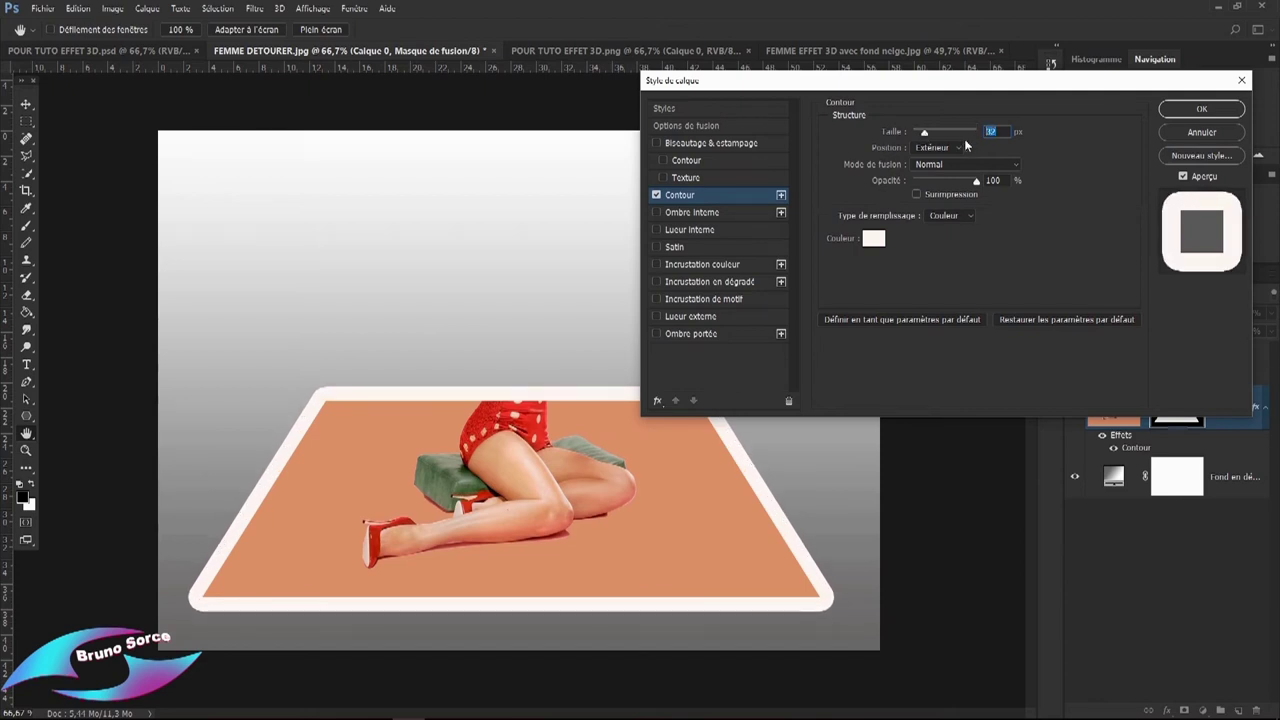
{"action": "type", "text": "35"}
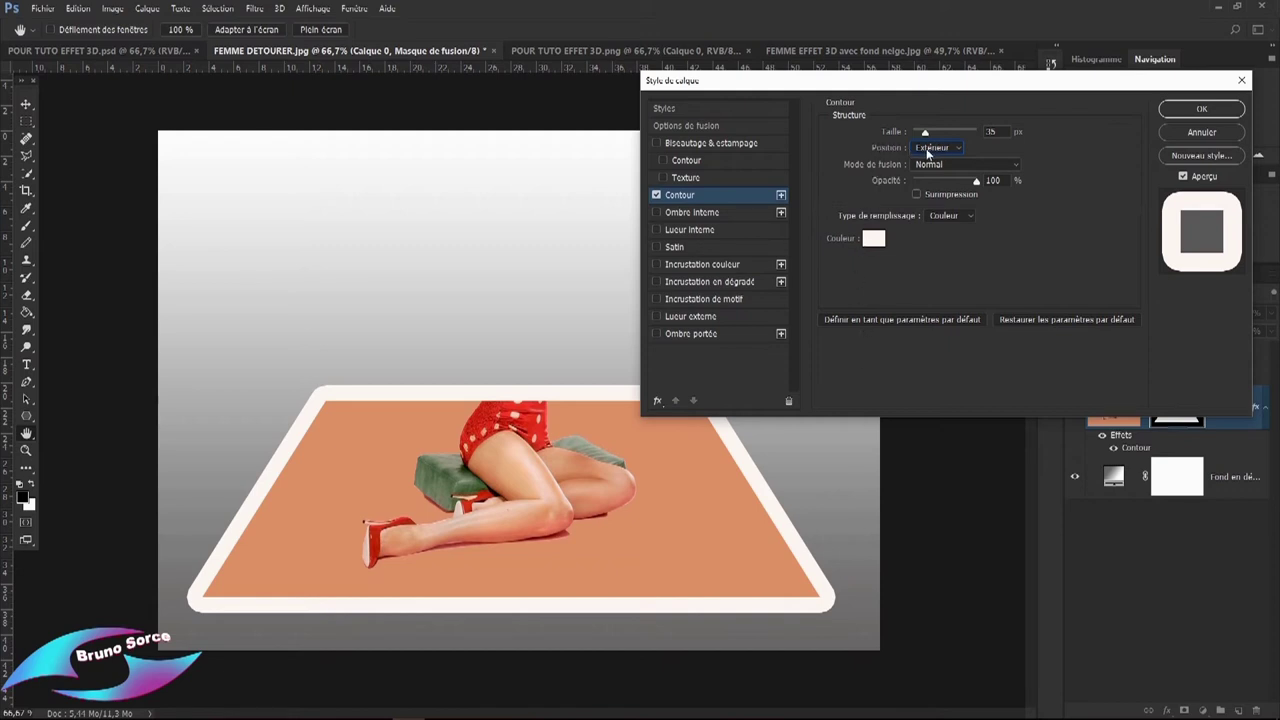
{"action": "left_click", "coordinate": [957, 150]}
{"action": "left_click", "coordinate": [928, 171]}
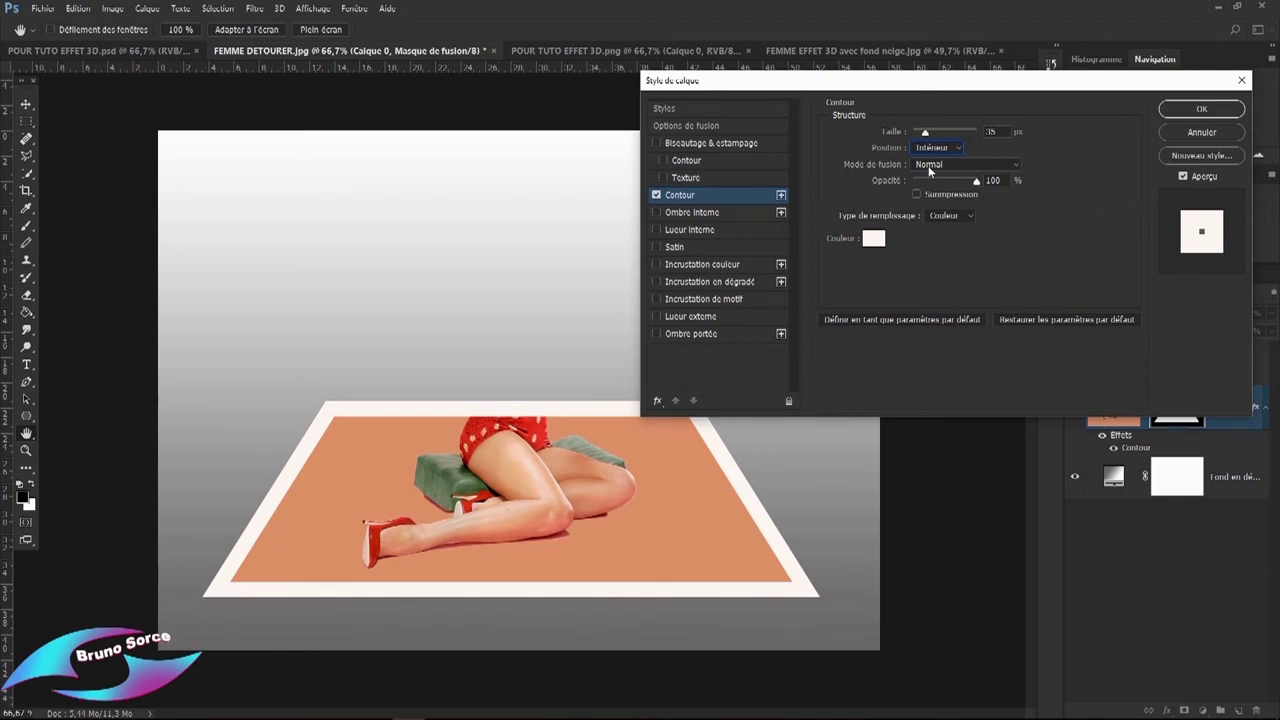
Make the stroke colour near-white and apply the layer style.
{"action": "left_click", "coordinate": [873, 240]}
{"action": "left_click", "coordinate": [842, 311]}
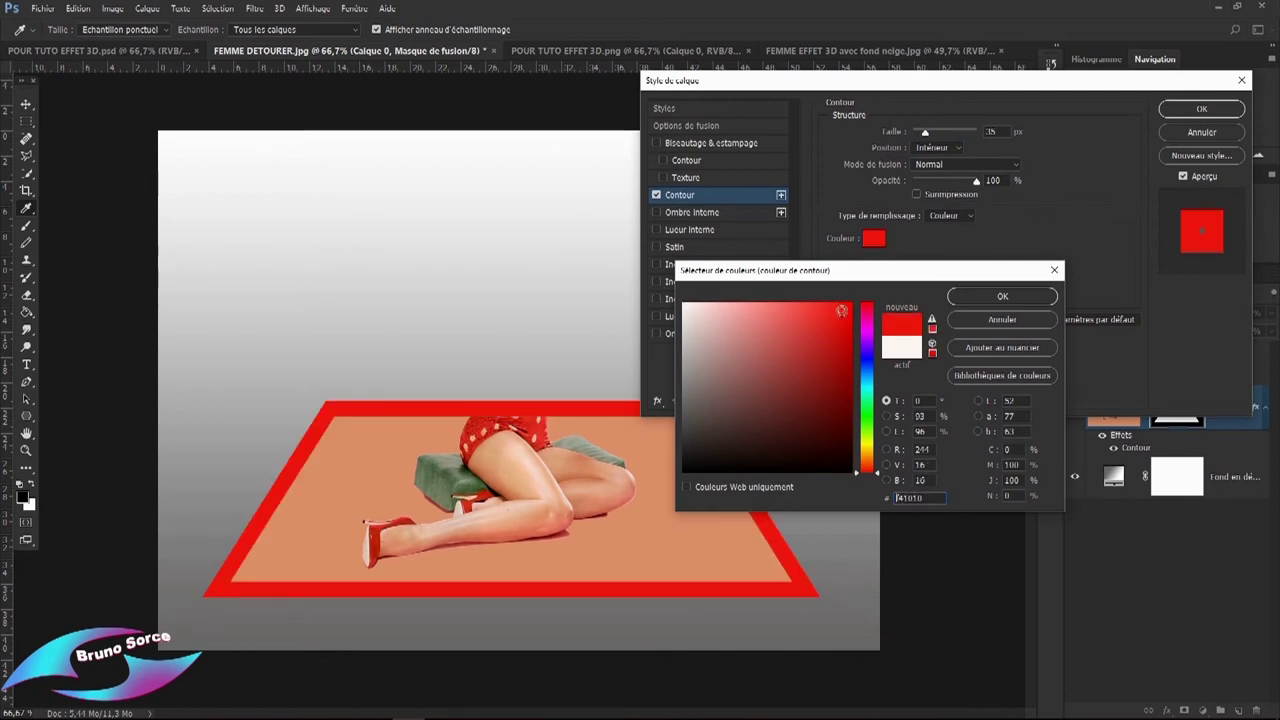
{"action": "left_click", "coordinate": [1000, 296]}
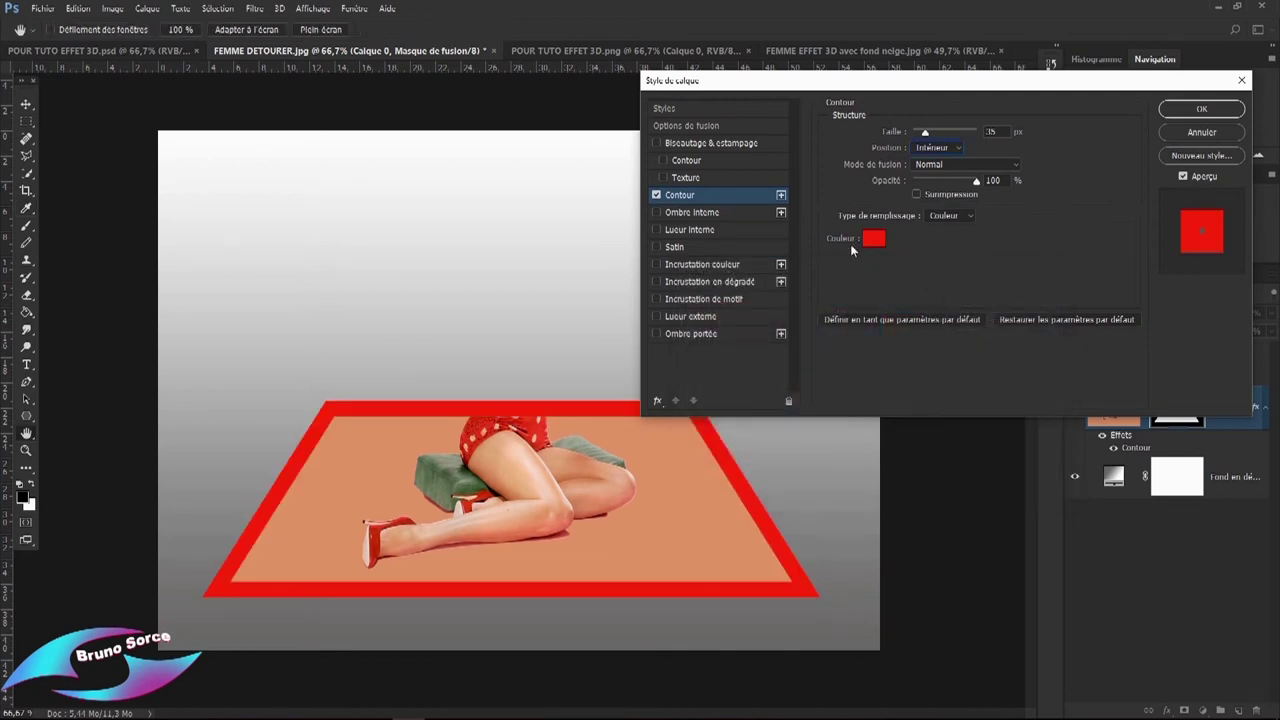
{"action": "left_click", "coordinate": [875, 240]}
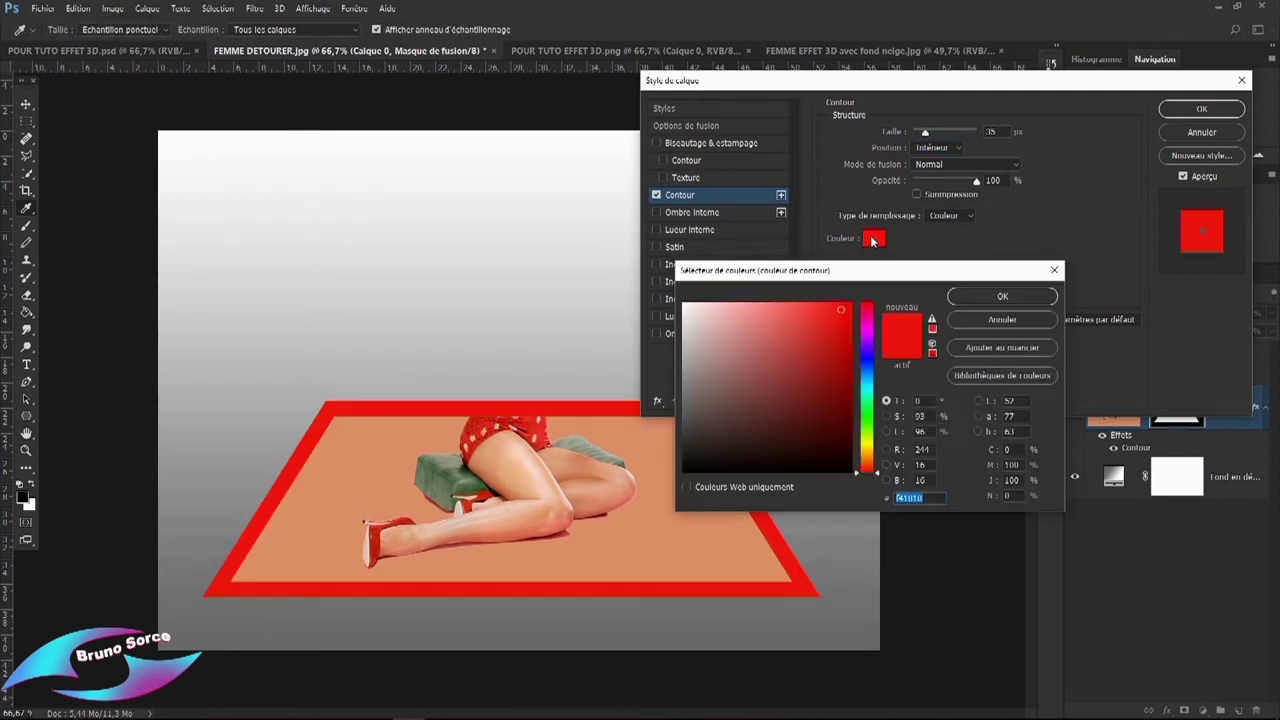
{"action": "left_click", "coordinate": [688, 308]}
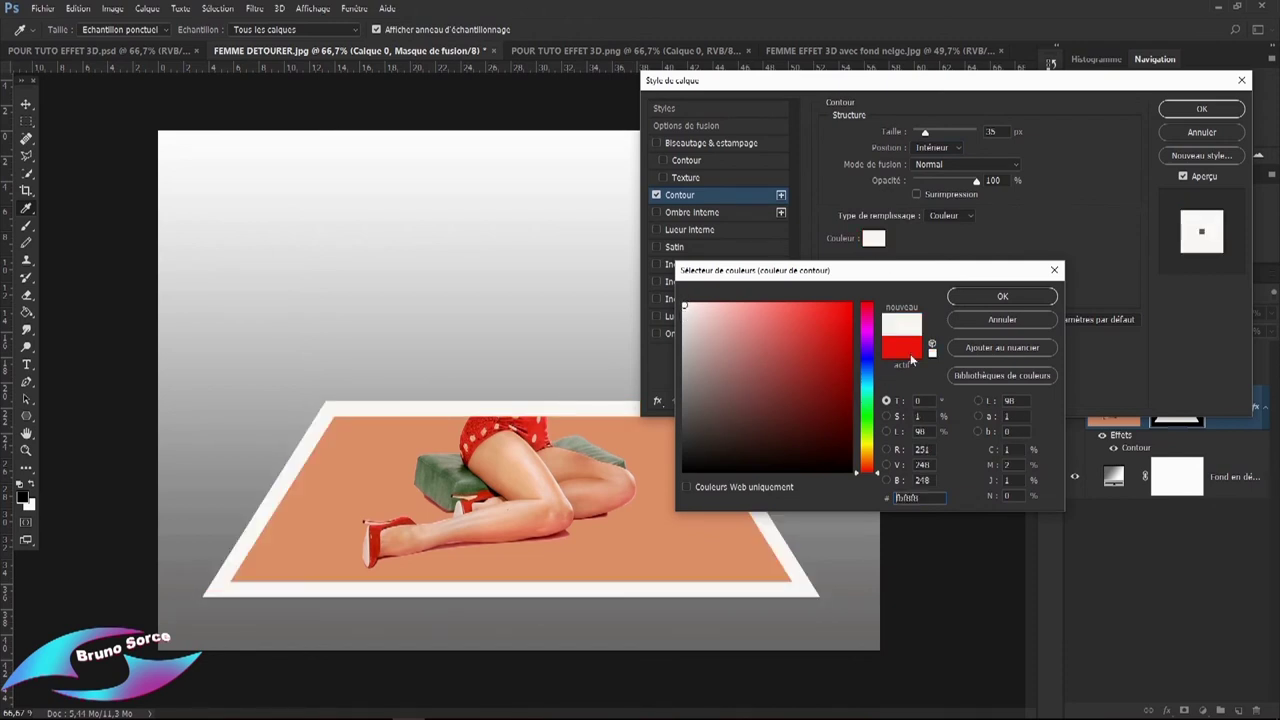
{"action": "left_click", "coordinate": [1019, 300]}
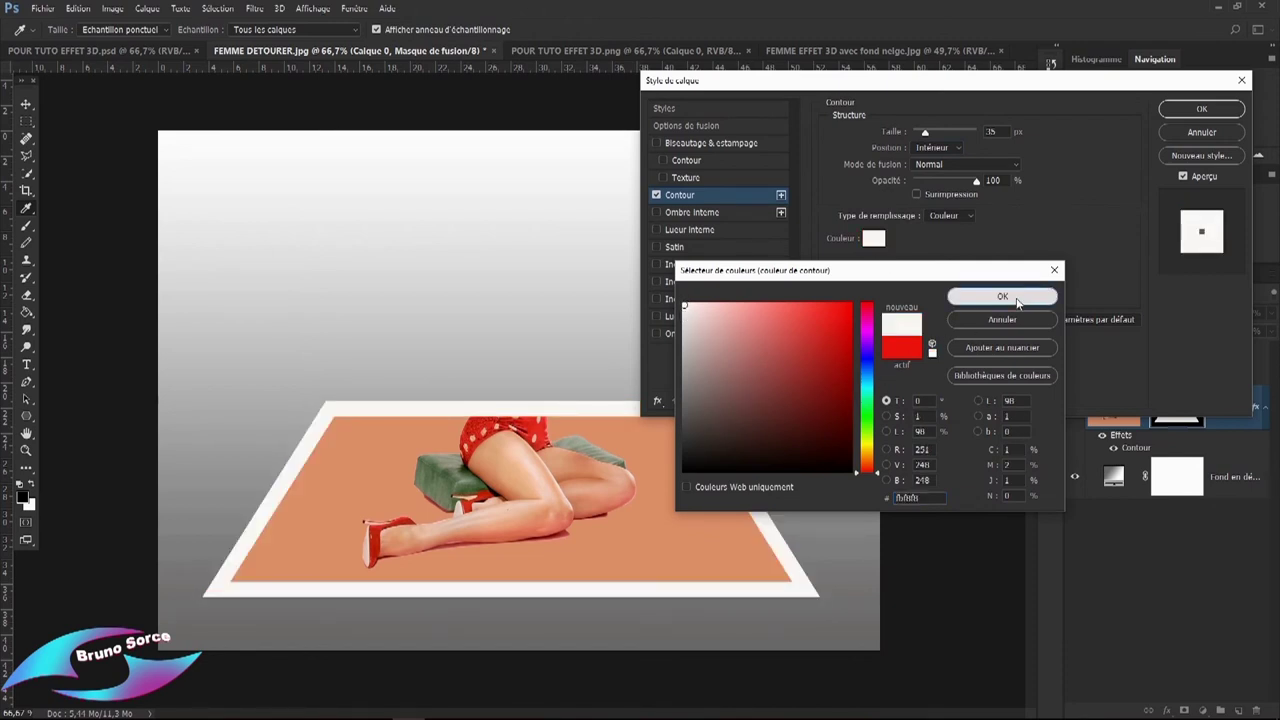
{"action": "left_click", "coordinate": [1202, 109]}
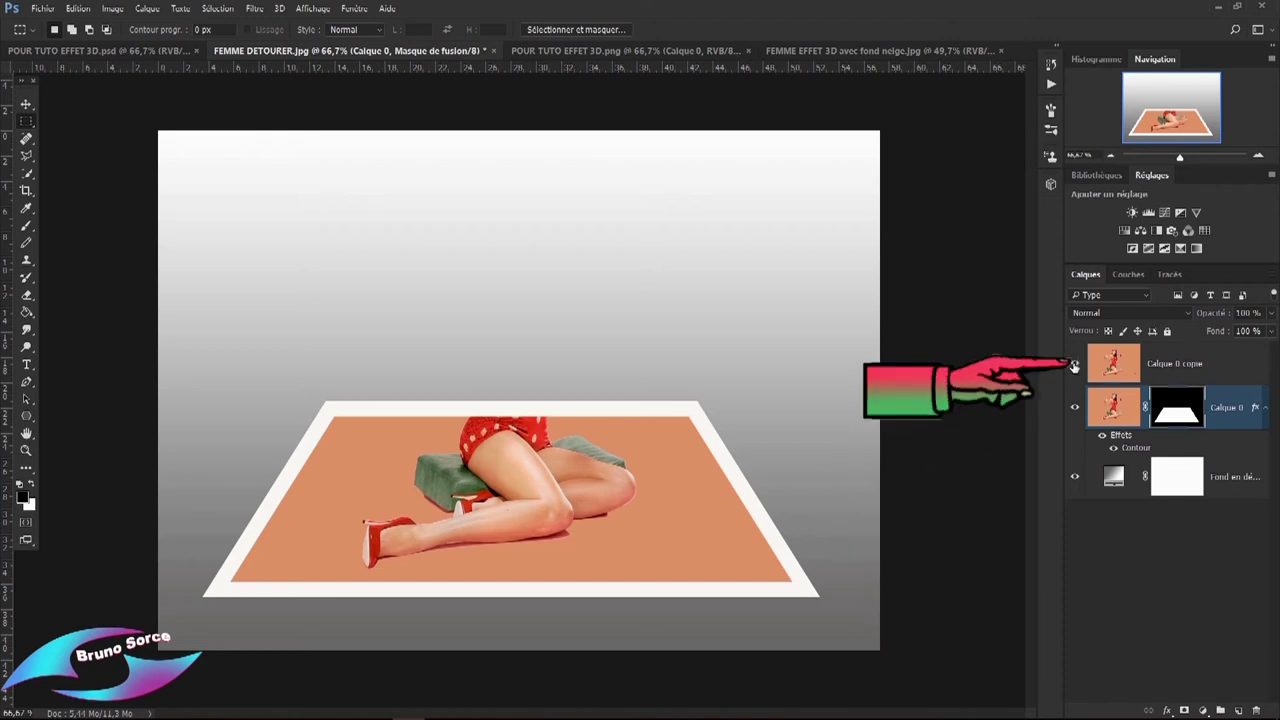
Show and select Calque 0 copie, then load the woman's path as a selection.
{"action": "left_click", "coordinate": [1074, 364]}
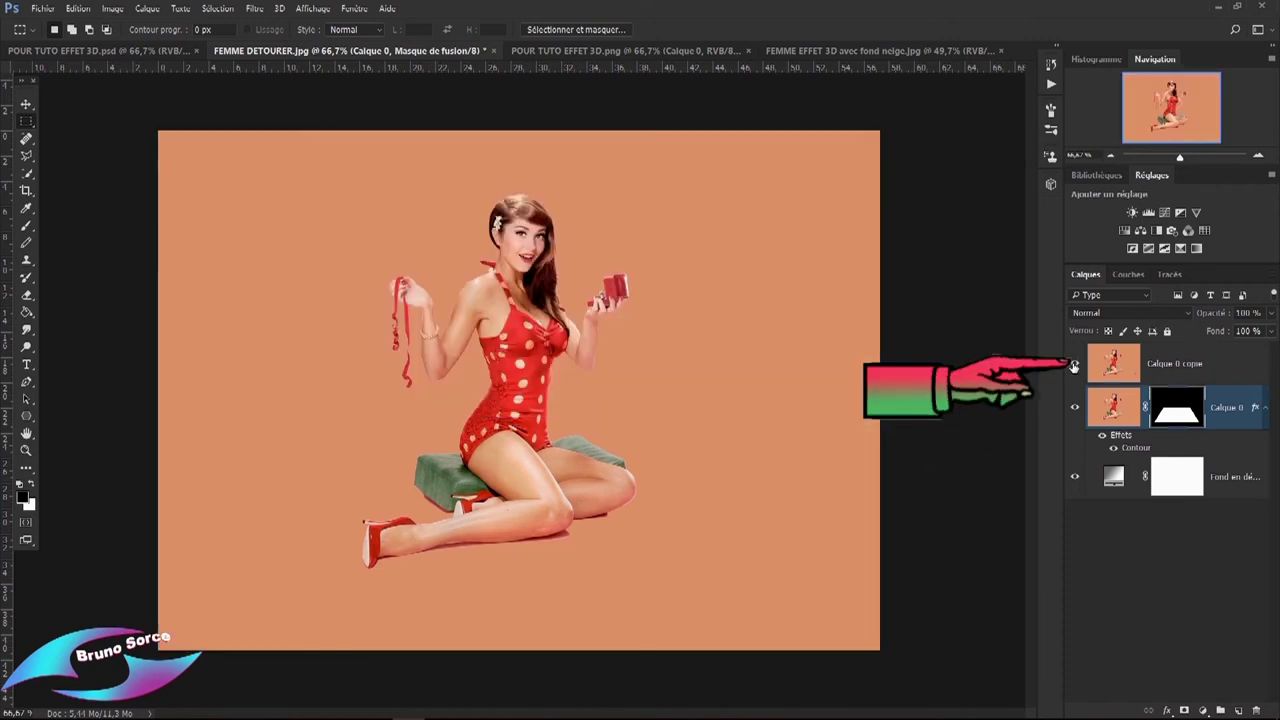
{"action": "left_click", "coordinate": [1240, 366]}
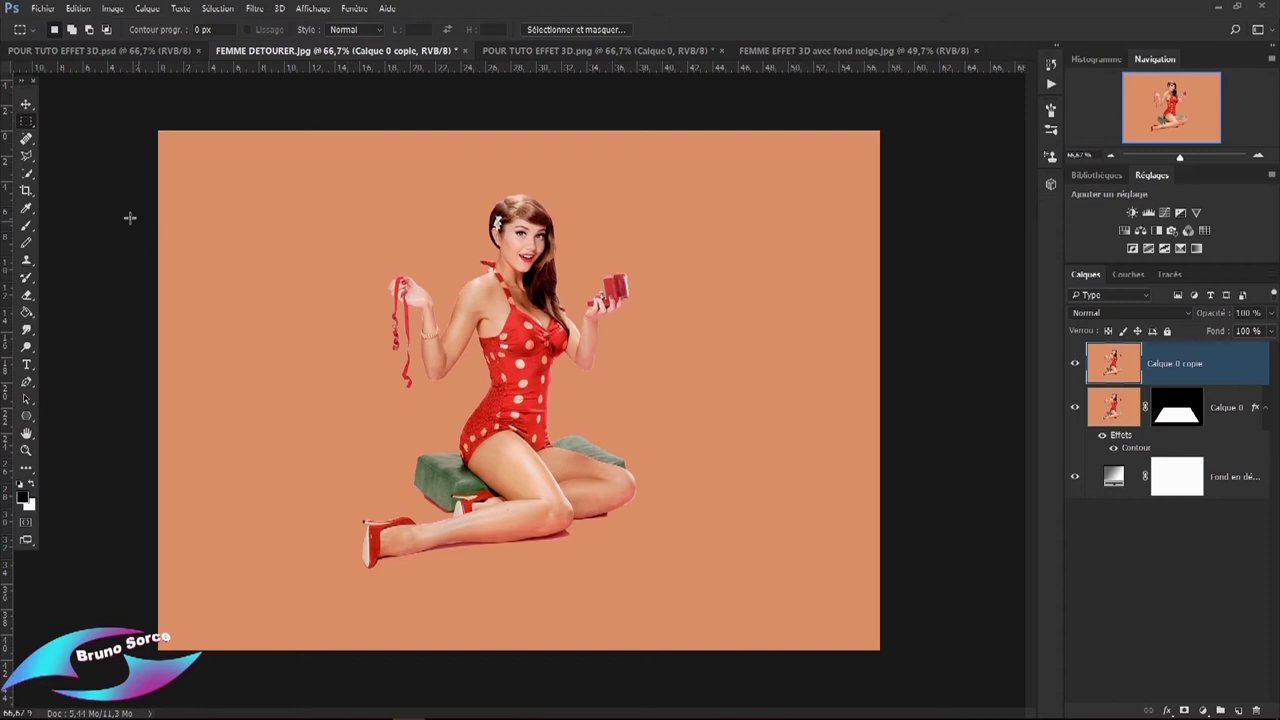
{"action": "left_click", "coordinate": [26, 156]}
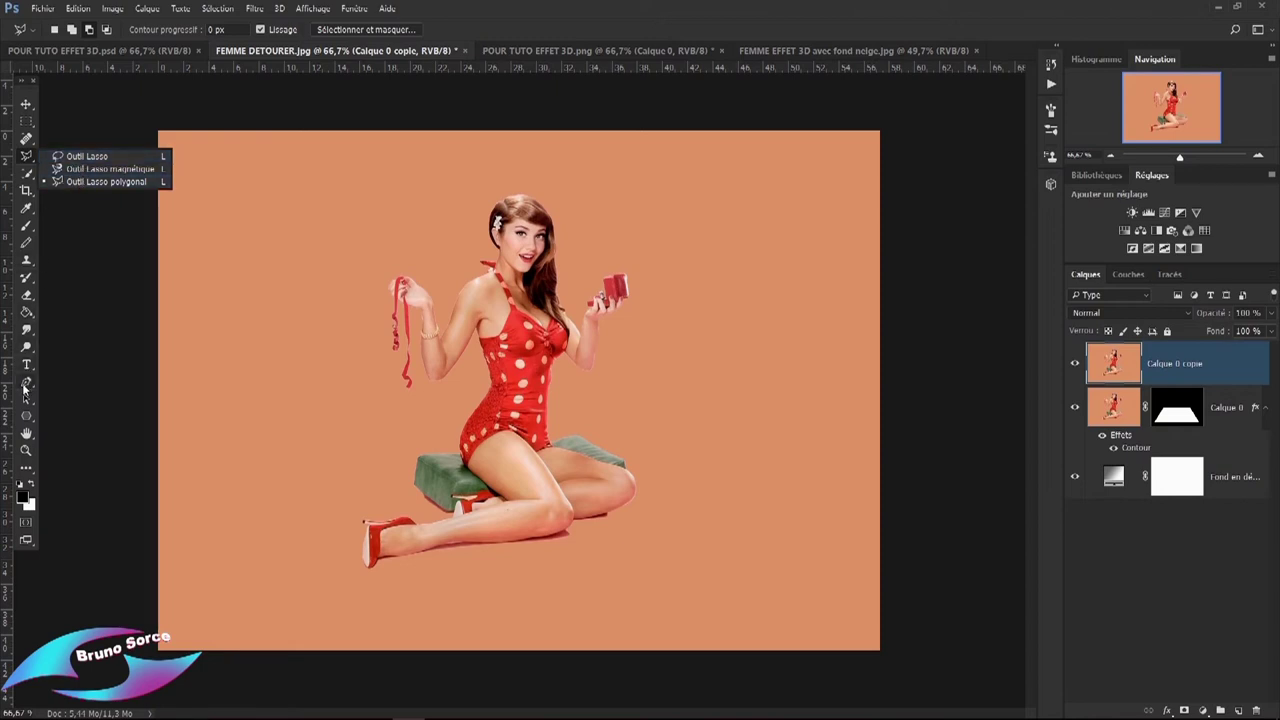
{"action": "left_click", "coordinate": [26, 385]}
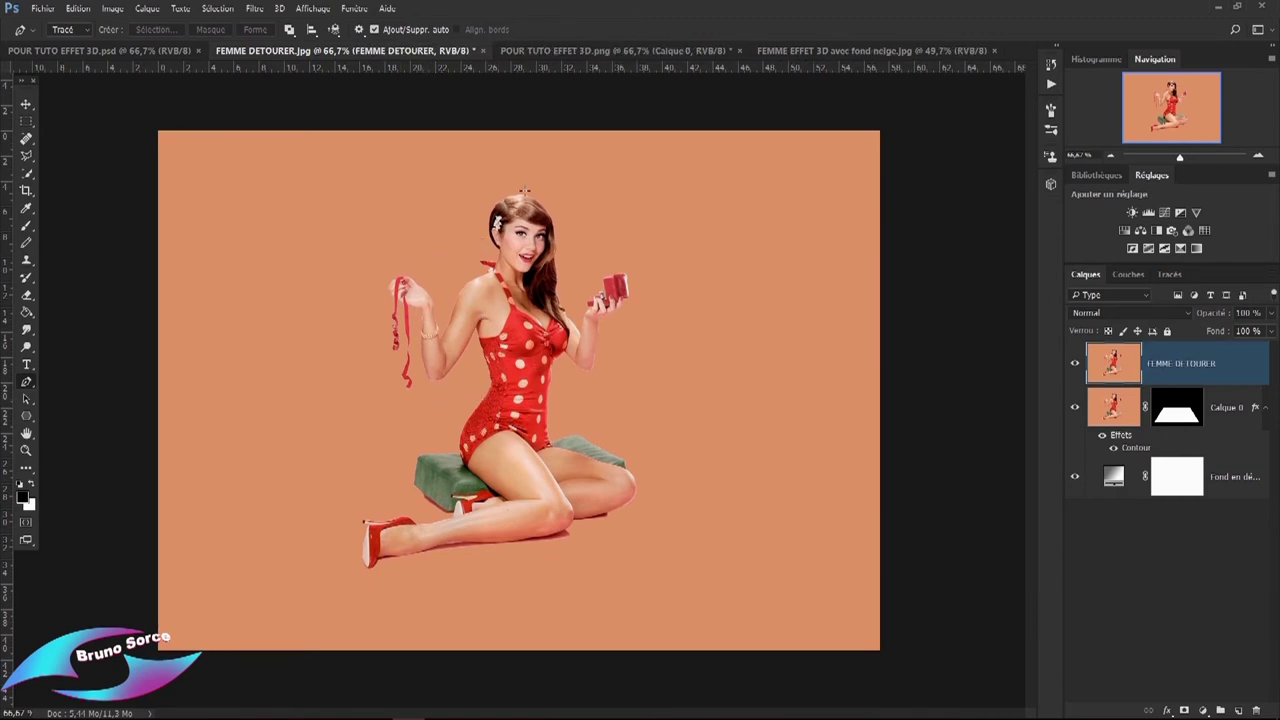
{"action": "key", "text": "ctrl+Return"}
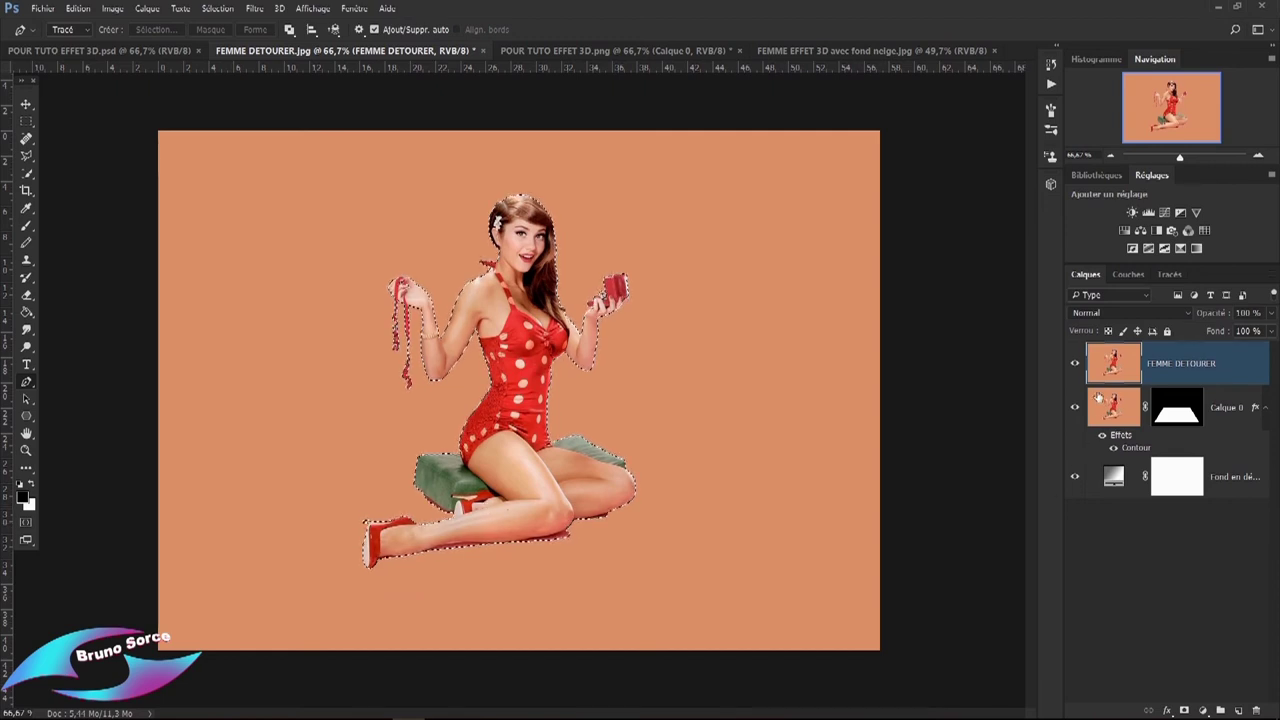
Toggle the FEMME DETOURER layer's visibility to check beneath, then select that layer.
{"action": "left_click", "coordinate": [1075, 365]}
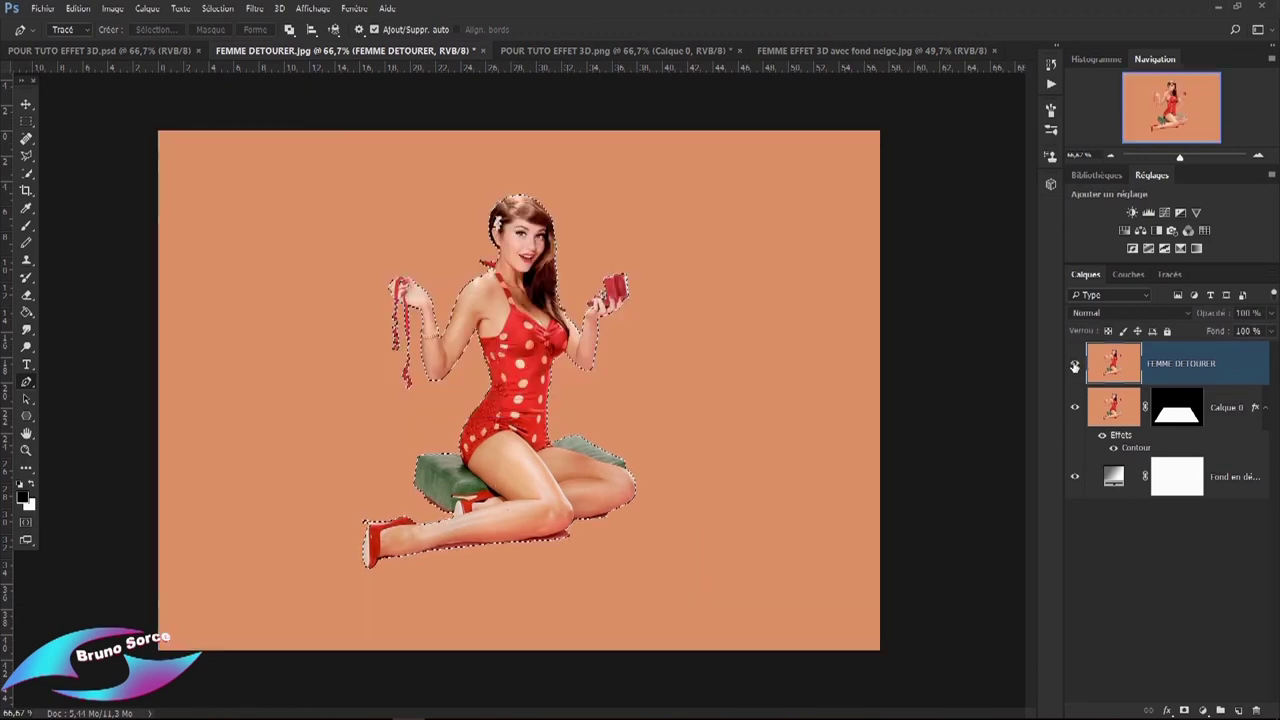
{"action": "left_click", "coordinate": [1075, 365]}
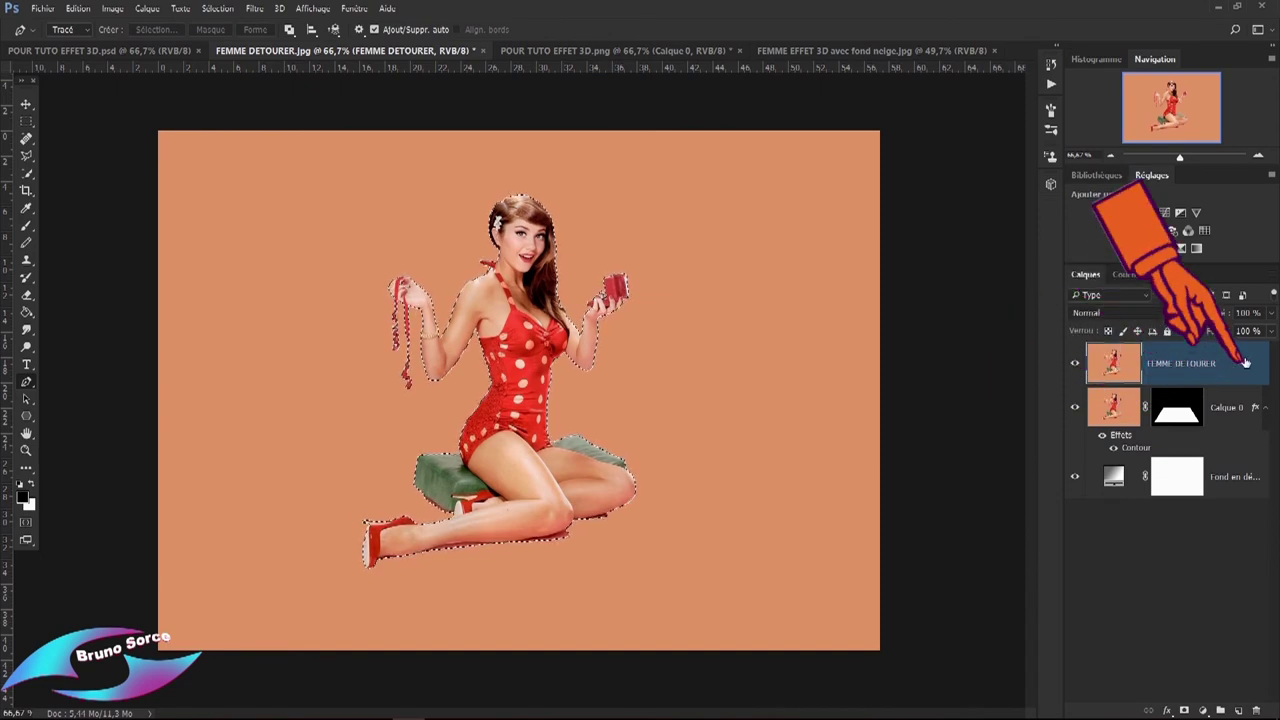
{"action": "left_click", "coordinate": [1246, 363]}
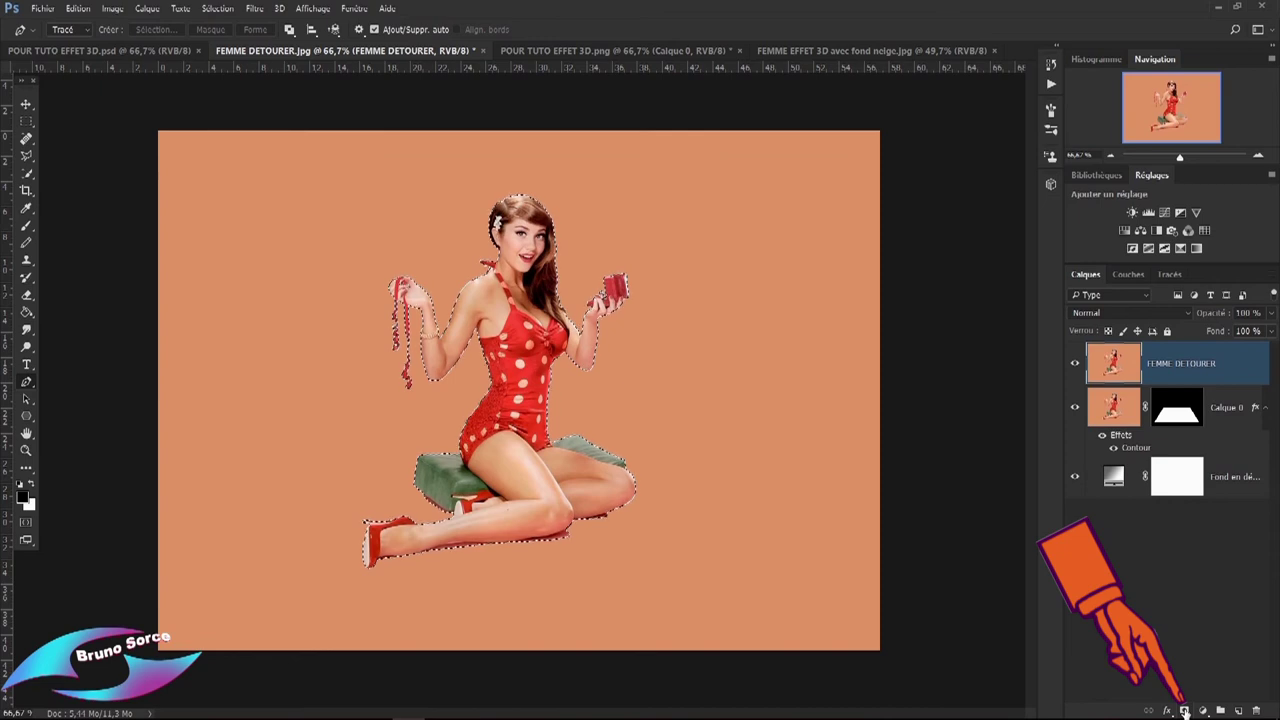
Add a silhouette layer mask to FEMME DETOURER, then select the Fond en dégradé layer.
{"action": "left_click", "coordinate": [1184, 710]}
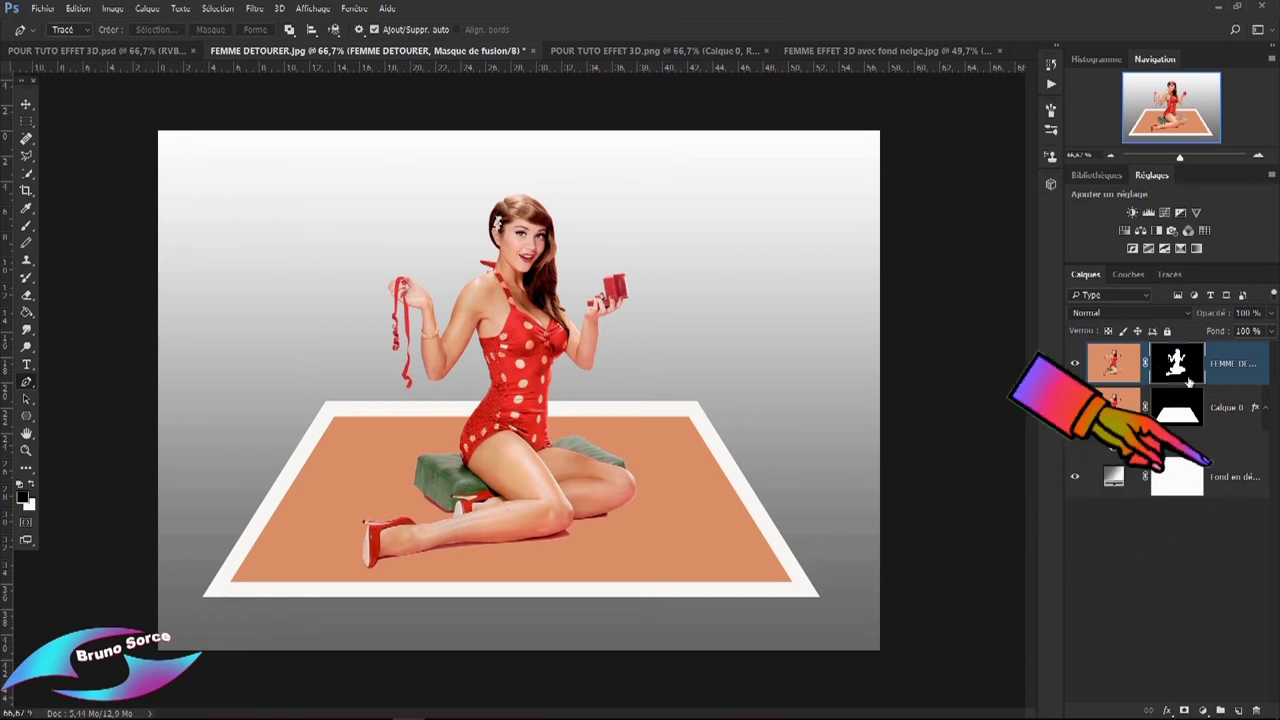
{"action": "left_click", "coordinate": [1240, 474]}
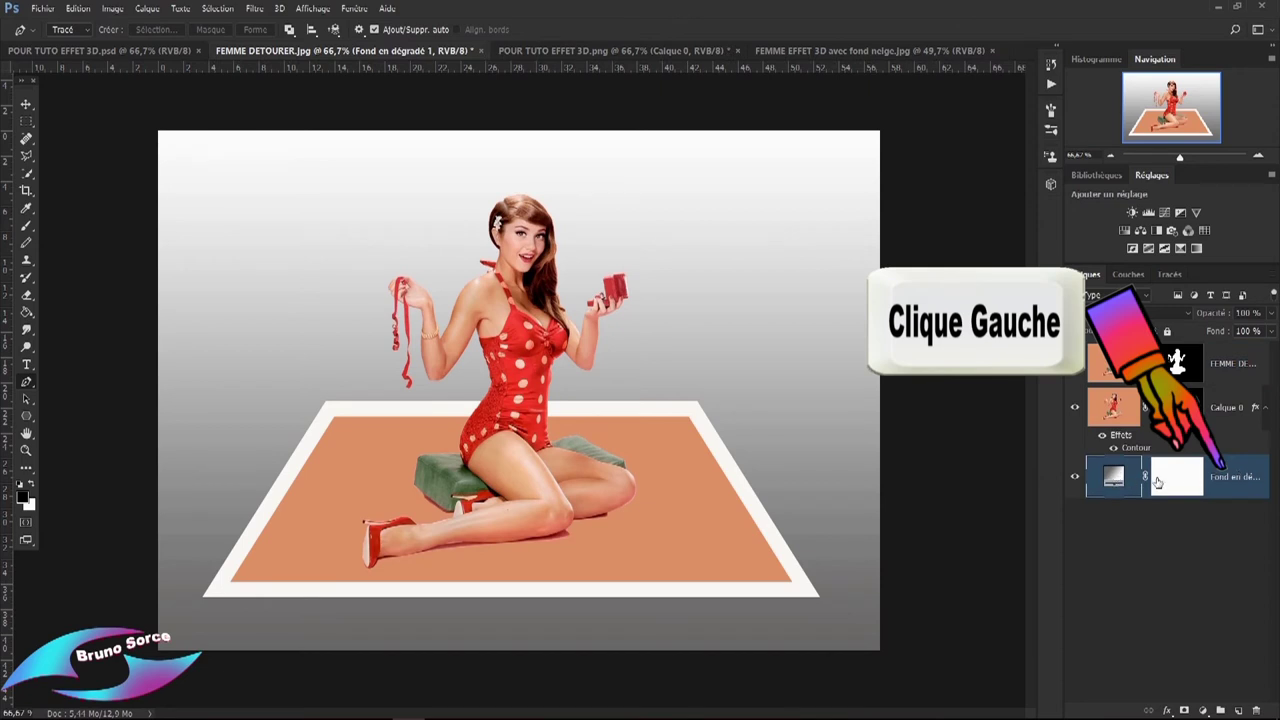
Create empty layer Calque 1 under the card and load Calque 0's trapezoid mask as a selection.
{"action": "left_click", "coordinate": [1238, 710]}
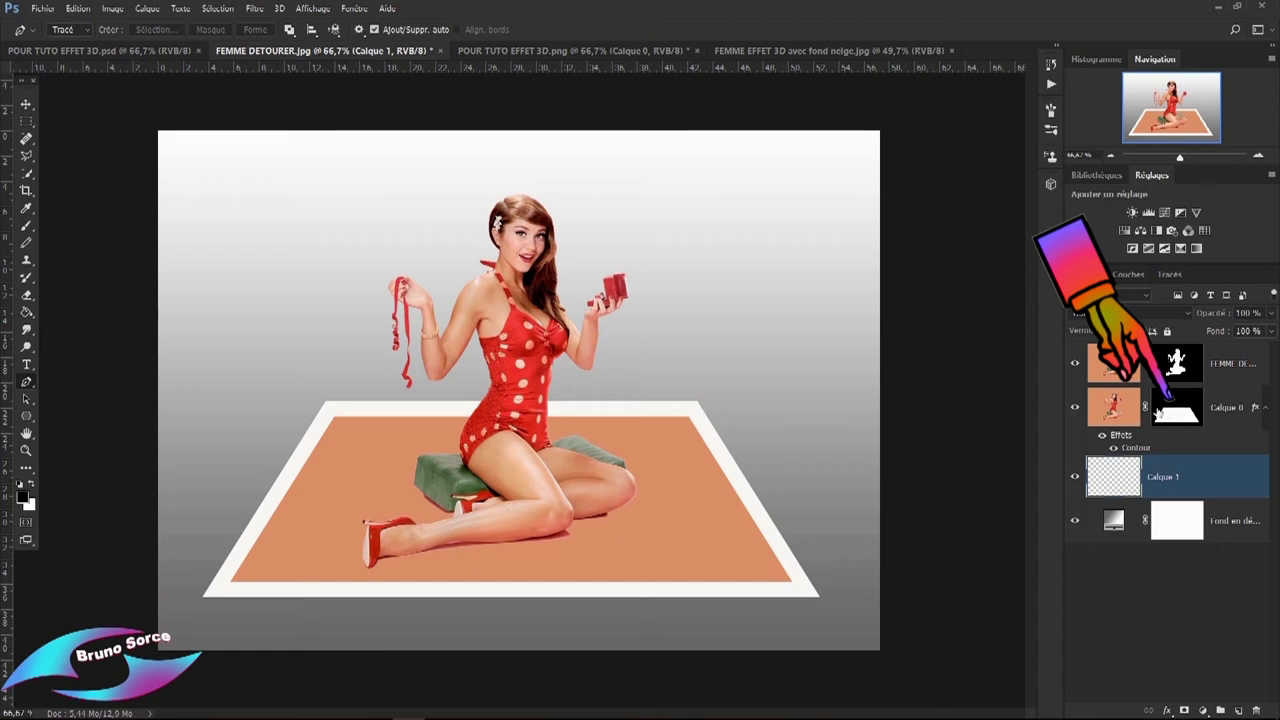
{"action": "left_click", "coordinate": [1227, 407]}
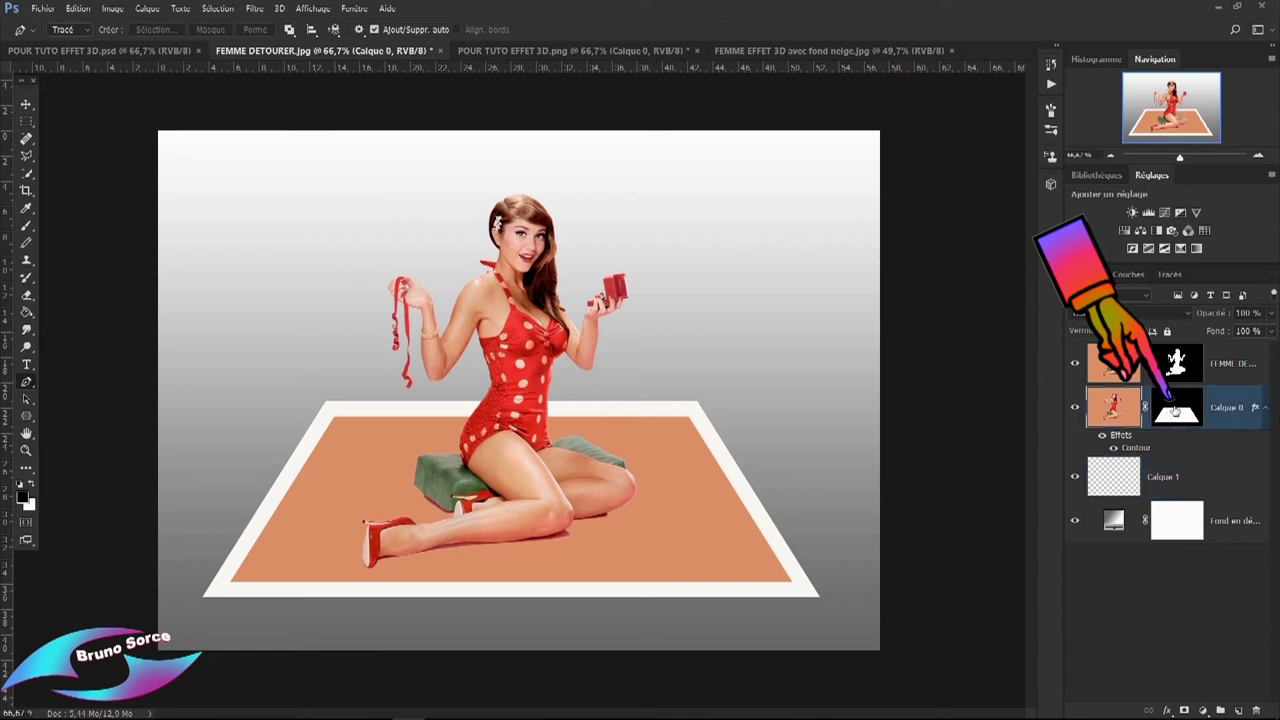
{"action": "left_click", "coordinate": [1170, 414]}
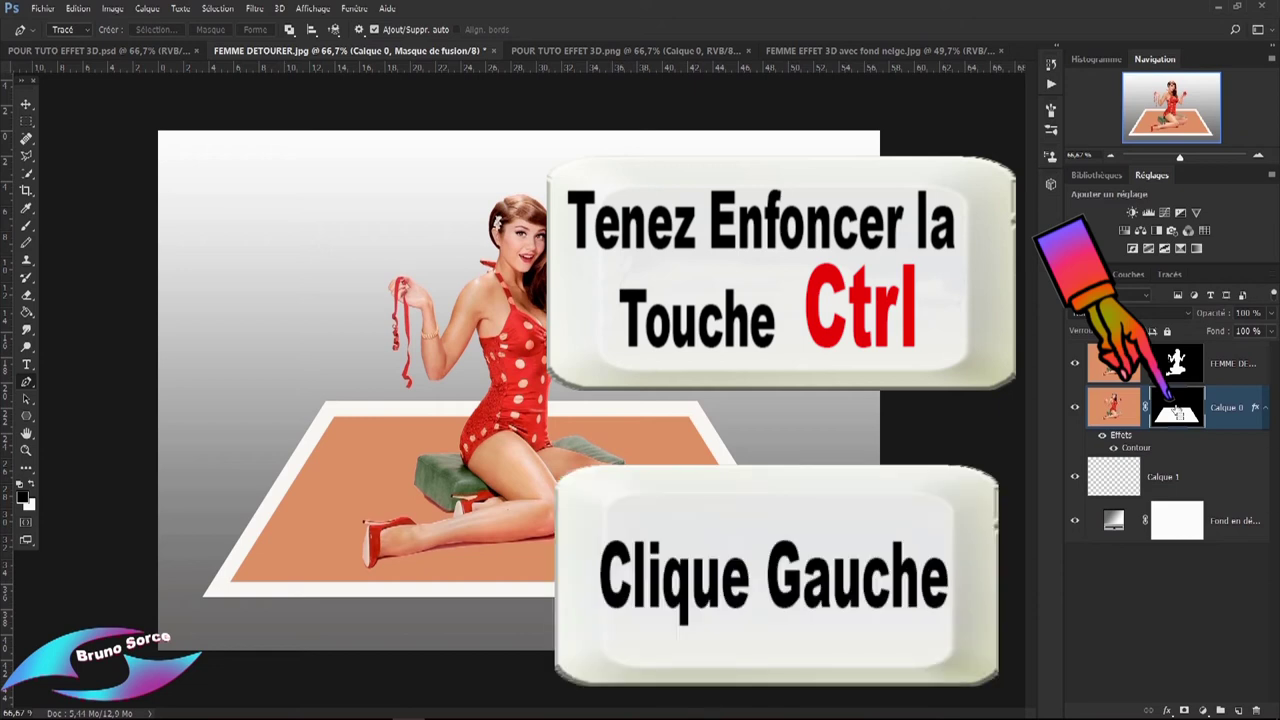
{"action": "left_click", "coordinate": [1176, 410], "text": "ctrl"}
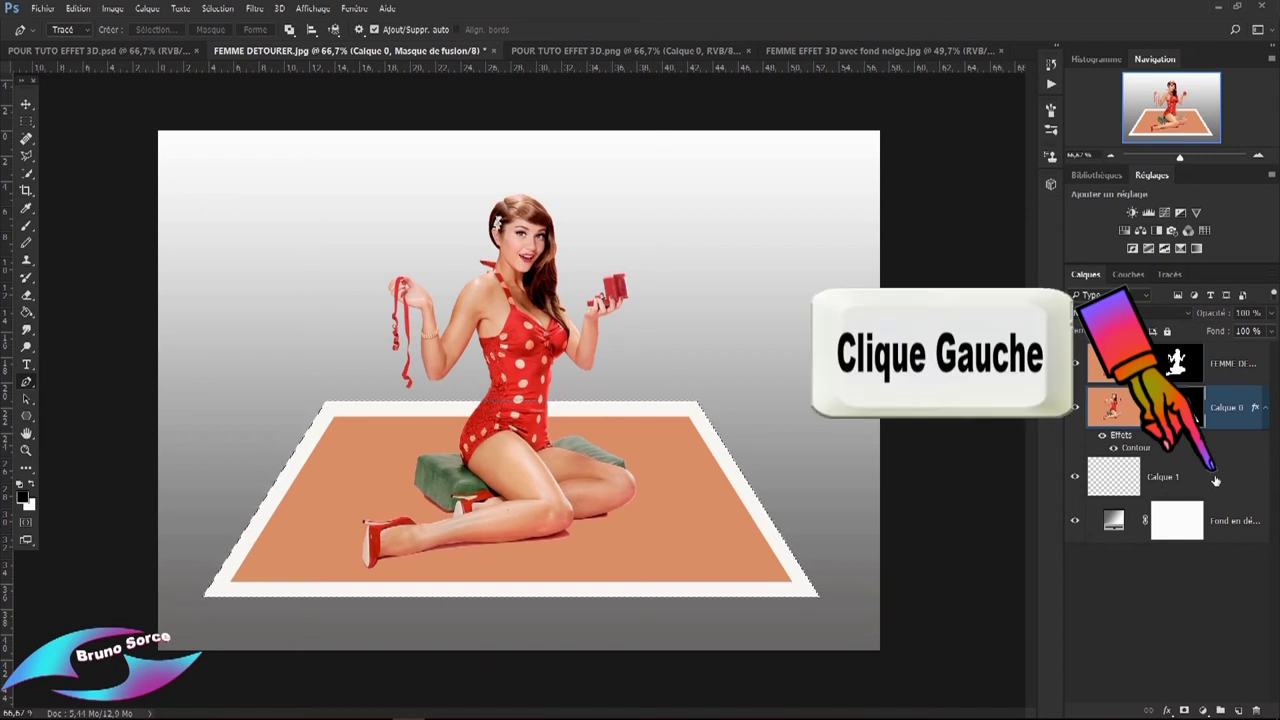
{"action": "left_click", "coordinate": [1224, 481]}
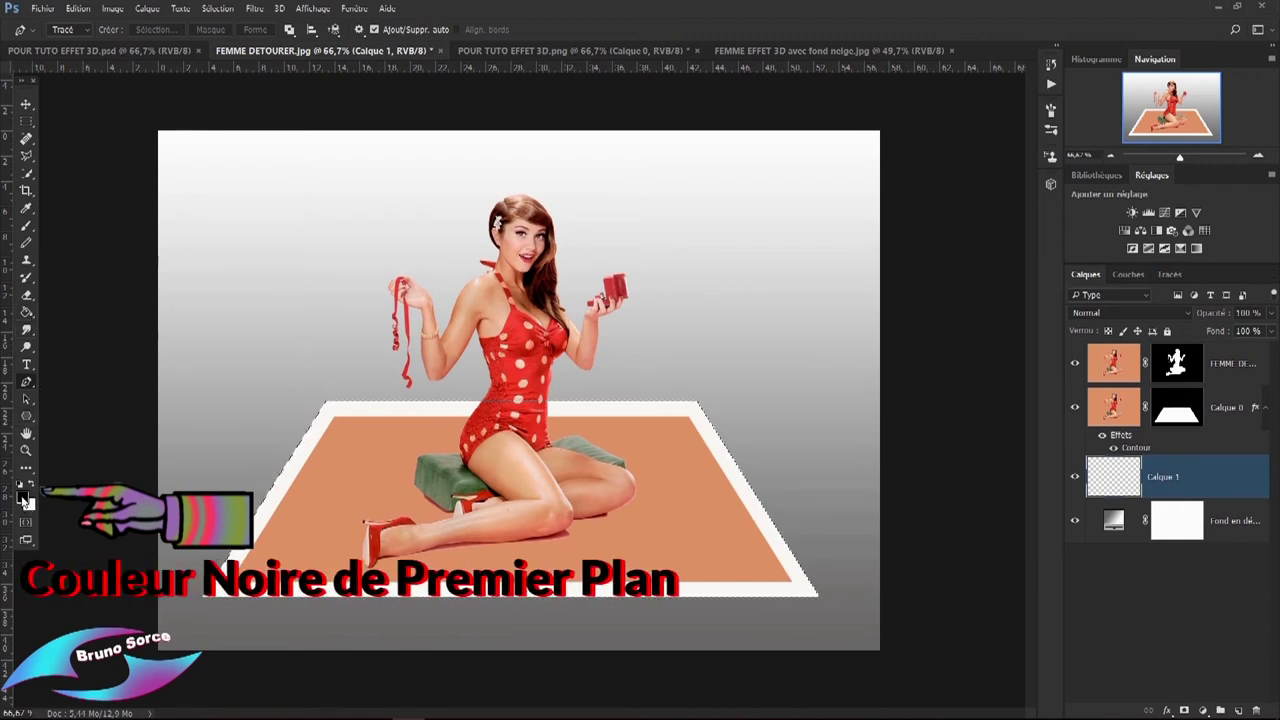
Fill the card-shaped selection on Calque 1 with black using the Paint Bucket, then deselect.
{"action": "left_click", "coordinate": [32, 484]}
{"action": "left_click", "coordinate": [32, 484]}
{"action": "left_click", "coordinate": [26, 312]}
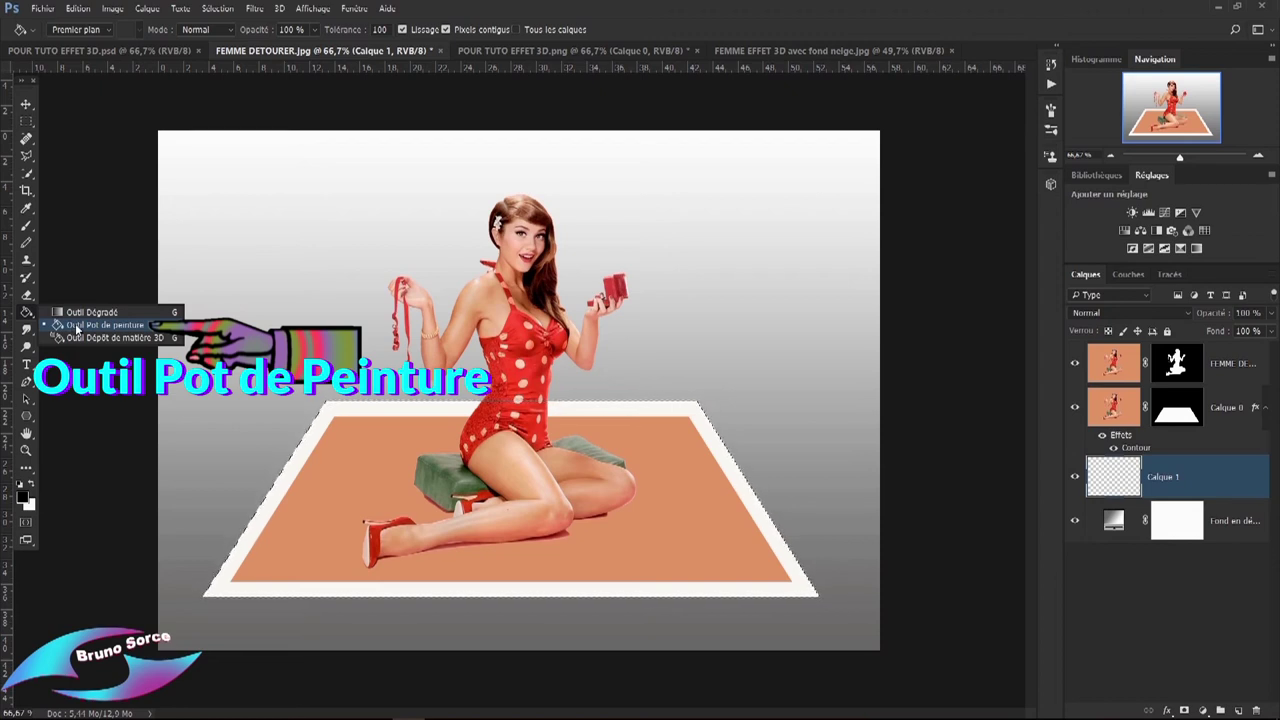
{"action": "left_click", "coordinate": [75, 326]}
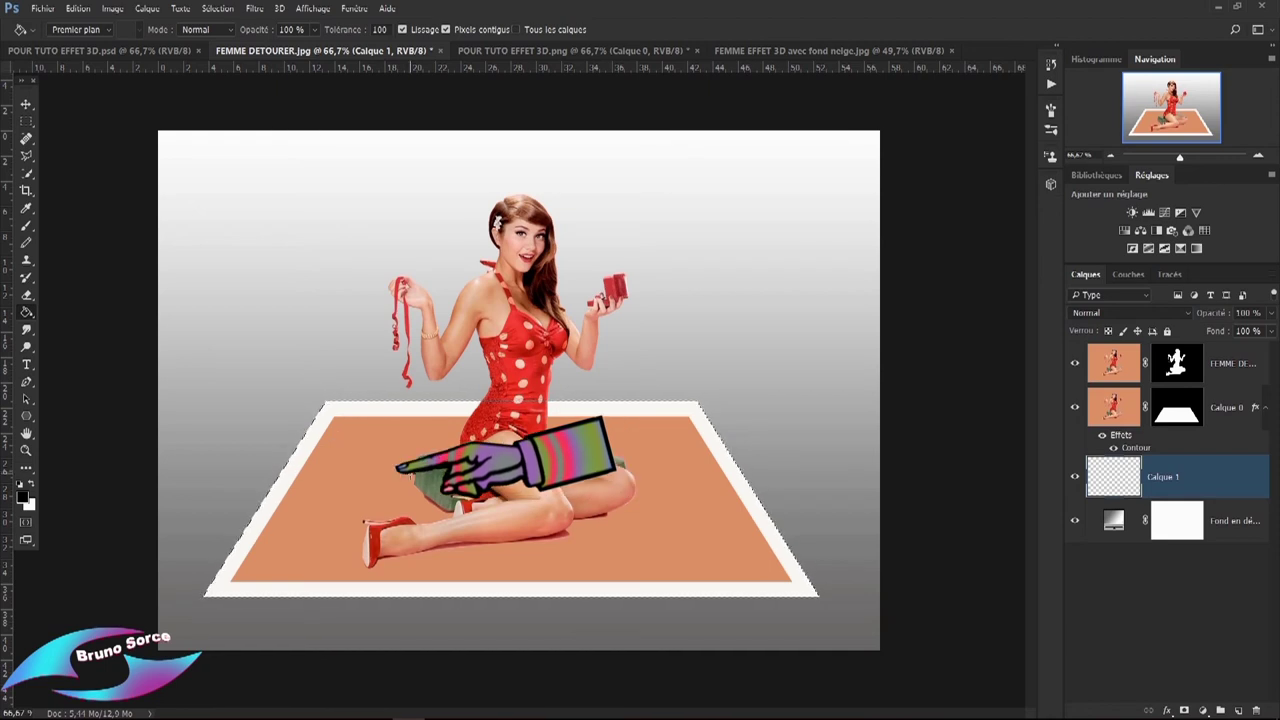
{"action": "left_click", "coordinate": [380, 481]}
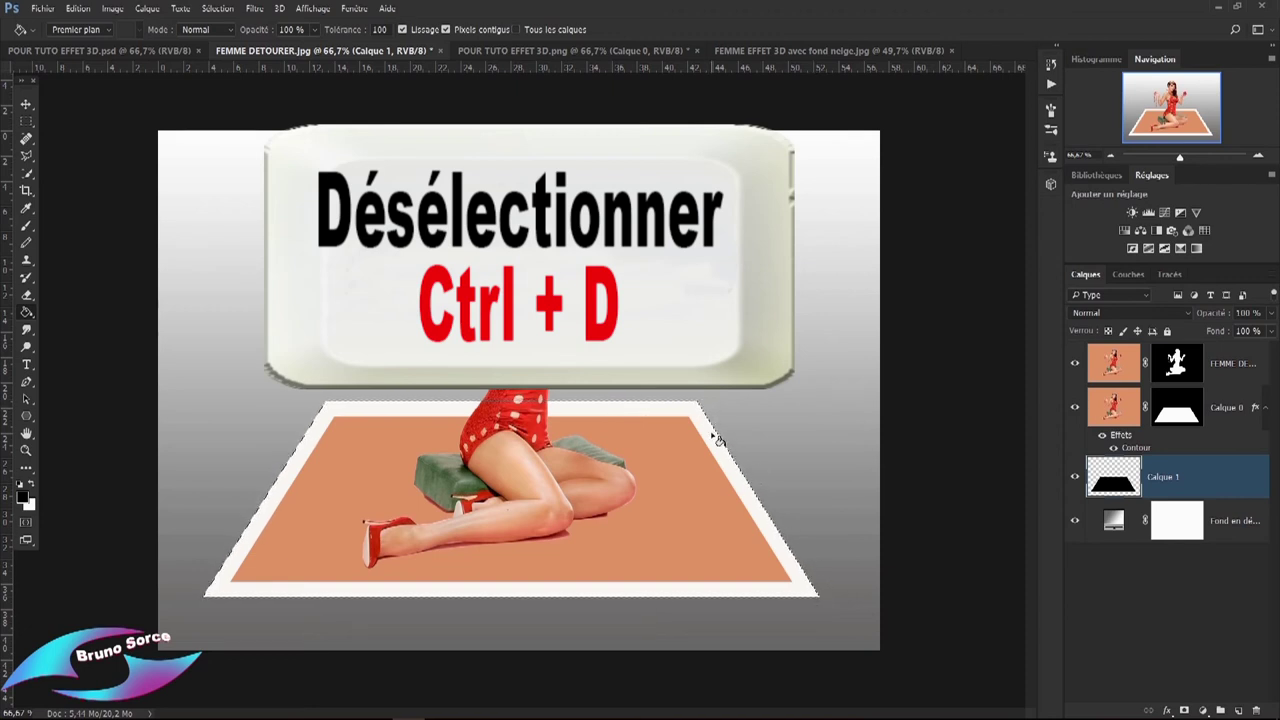
{"action": "key", "text": "ctrl+d"}
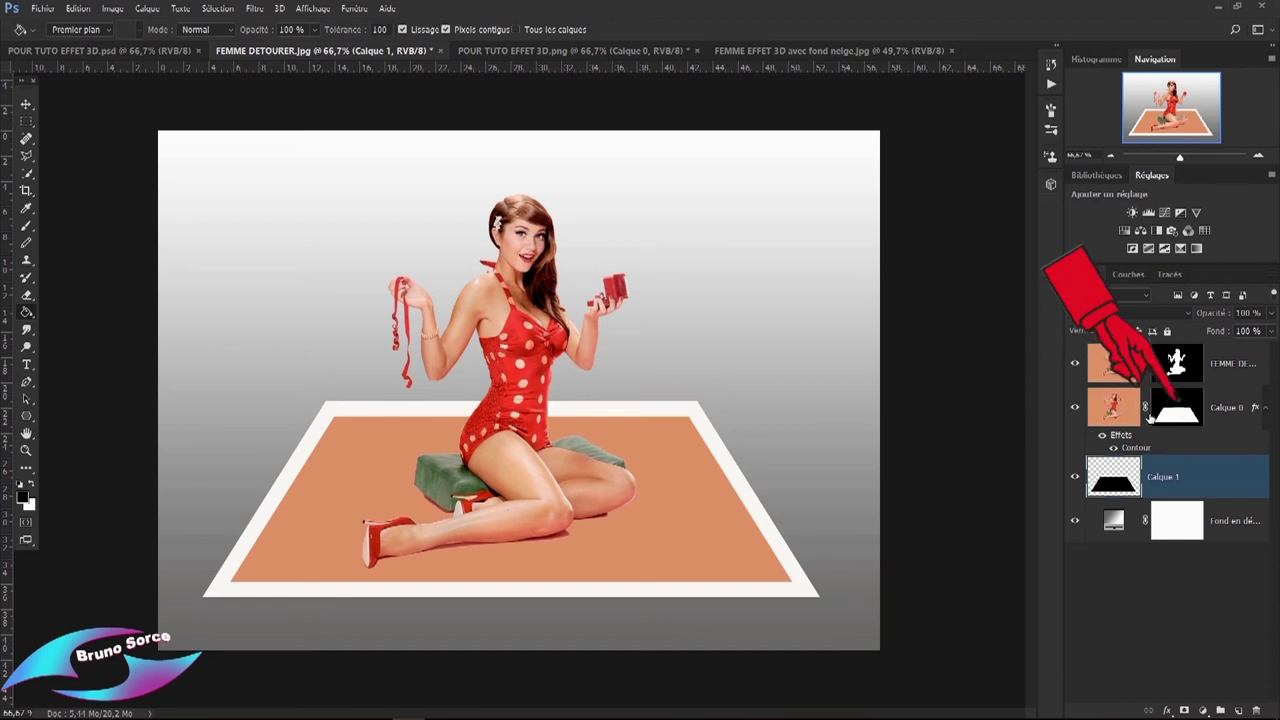
Unlink Calque 0's trapezoid mask from its image and keep the mask targeted.
{"action": "left_click", "coordinate": [1182, 414]}
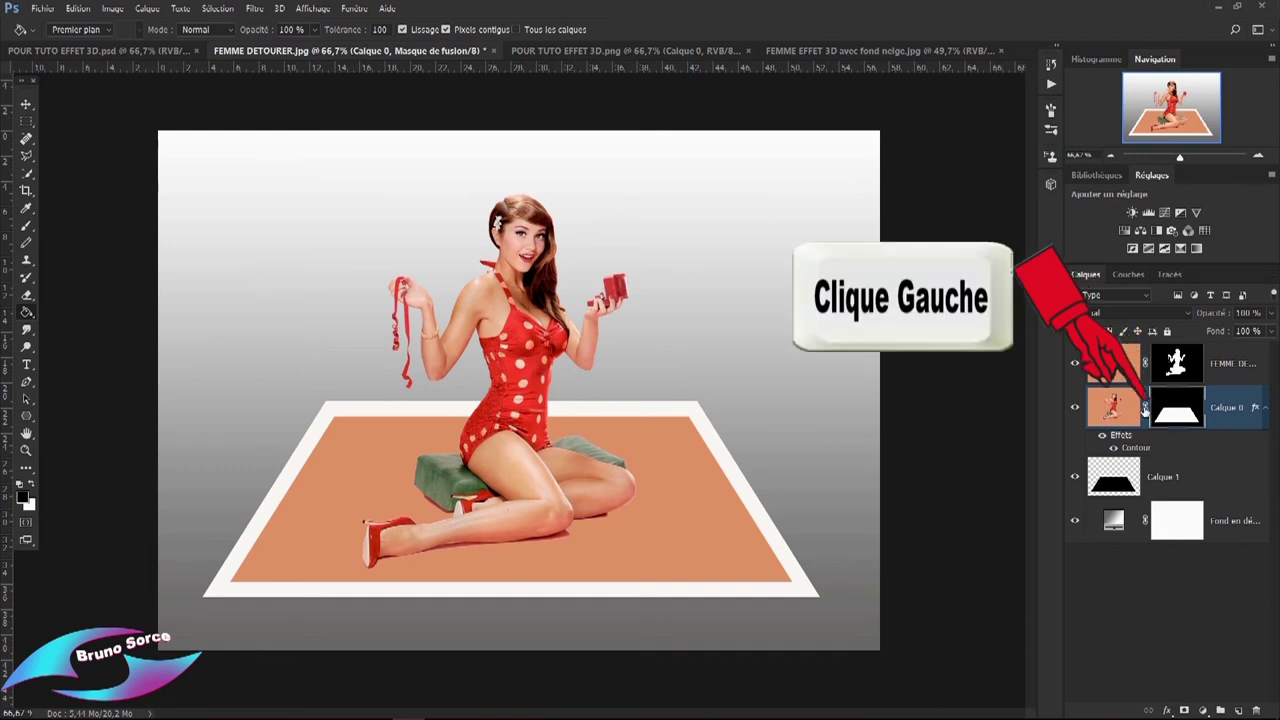
{"action": "left_click", "coordinate": [1145, 409]}
{"action": "left_click", "coordinate": [1181, 411]}
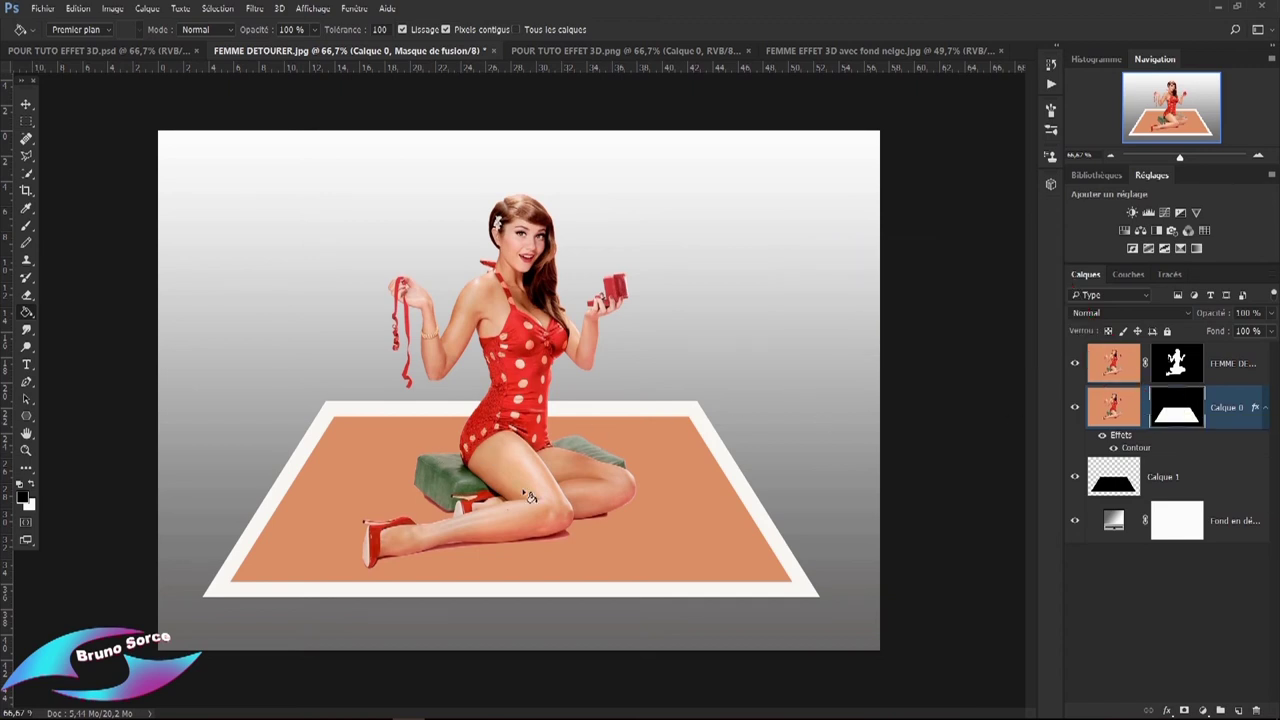
Put the card on Calque 0 into a Déformation warp transform with the Move tool.
{"action": "left_click", "coordinate": [27, 104]}
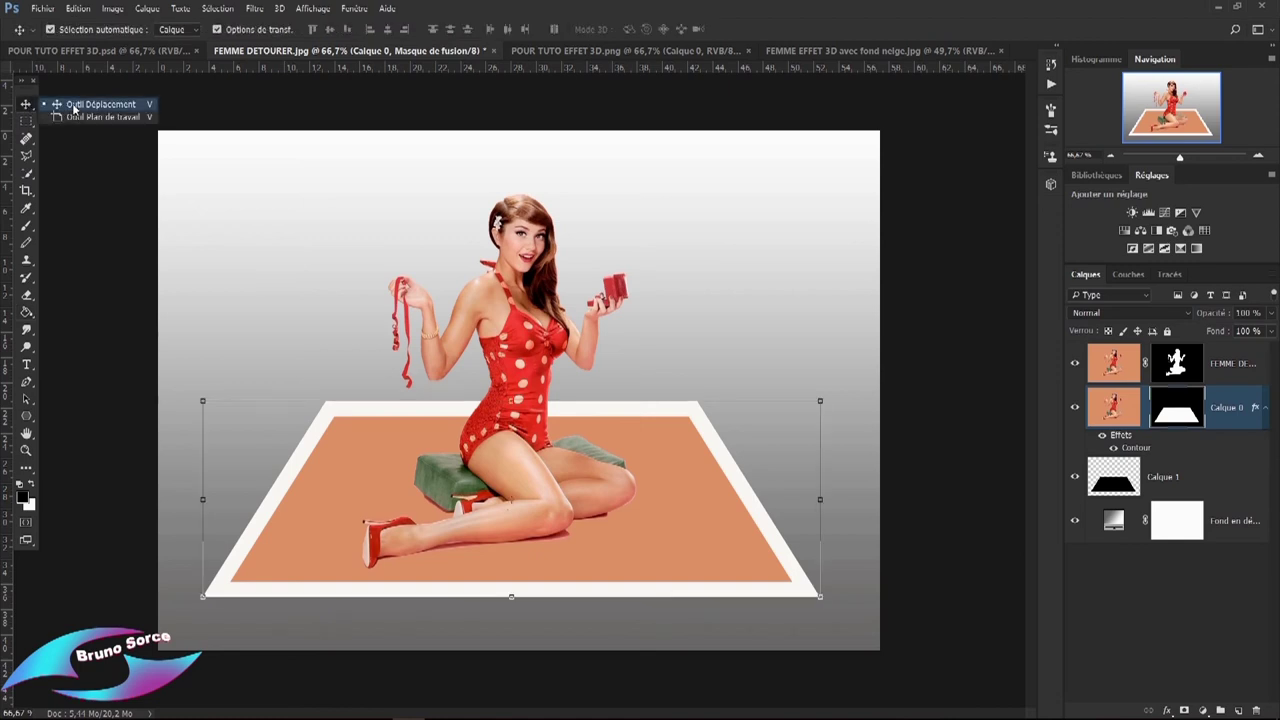
{"action": "left_click", "coordinate": [73, 107]}
{"action": "key", "text": "ctrl+t"}
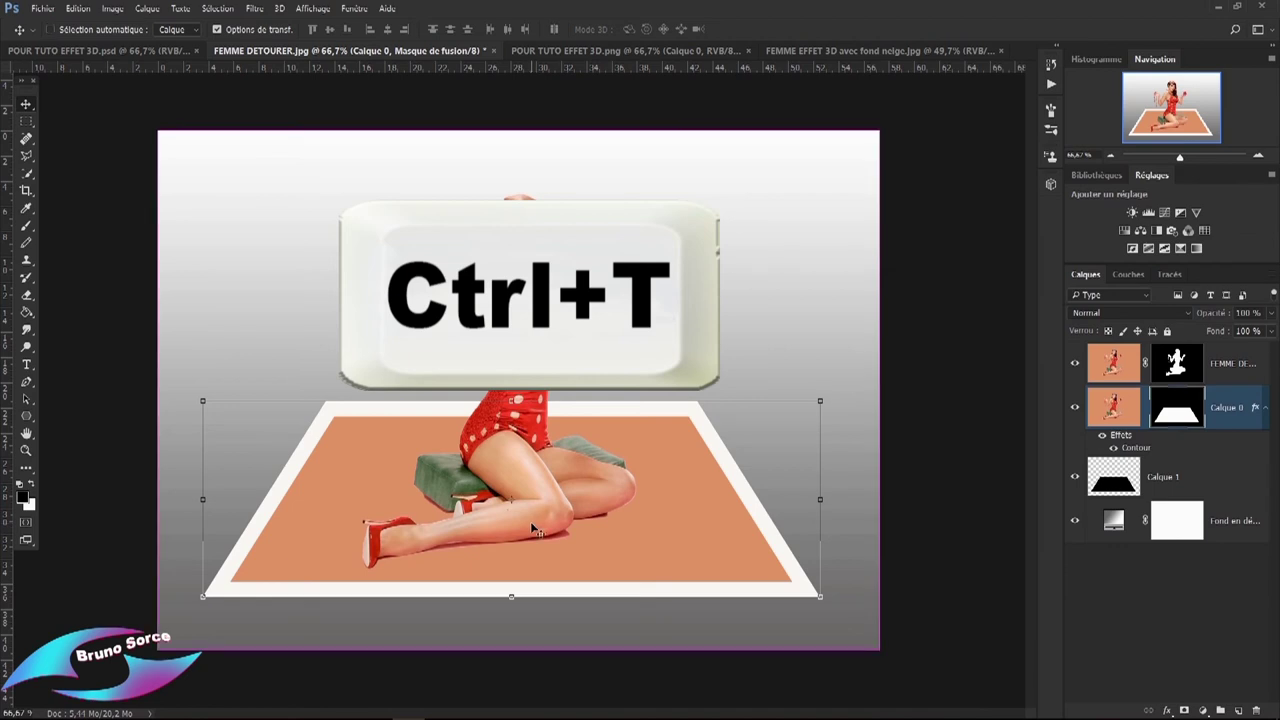
{"action": "key", "text": "ctrl+t"}
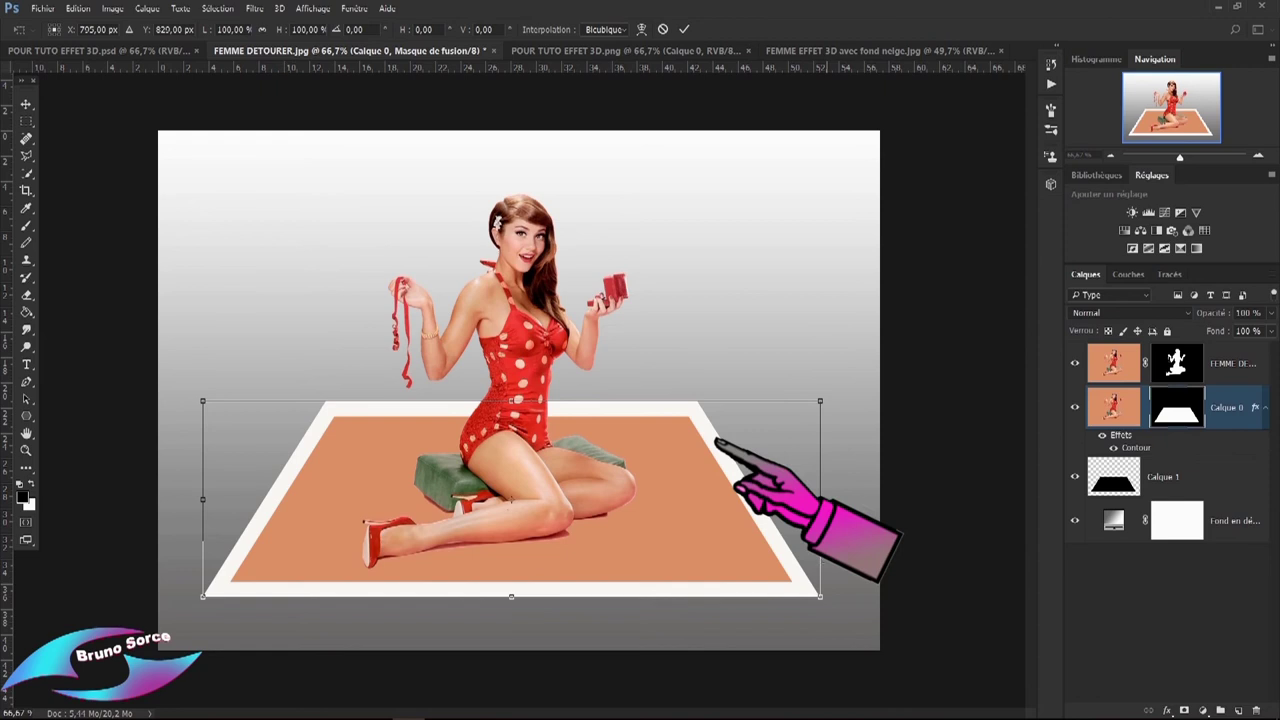
{"action": "right_click", "coordinate": [513, 459]}
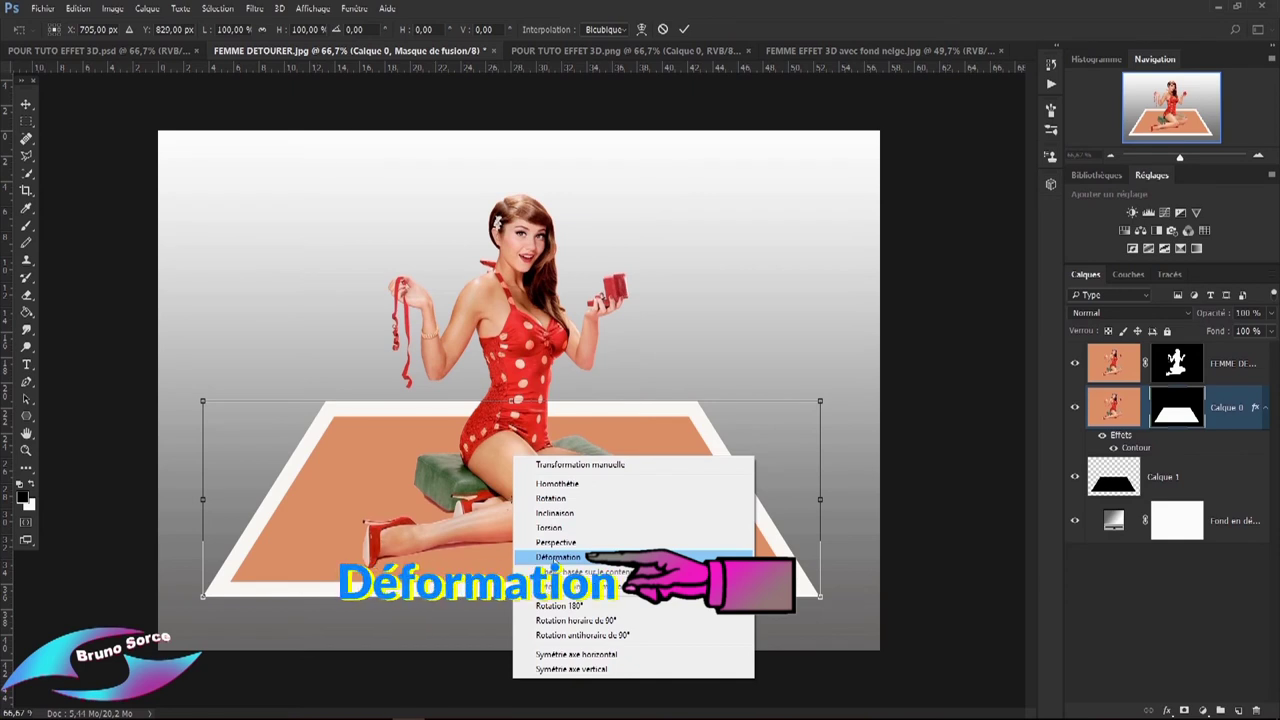
{"action": "left_click", "coordinate": [555, 557]}
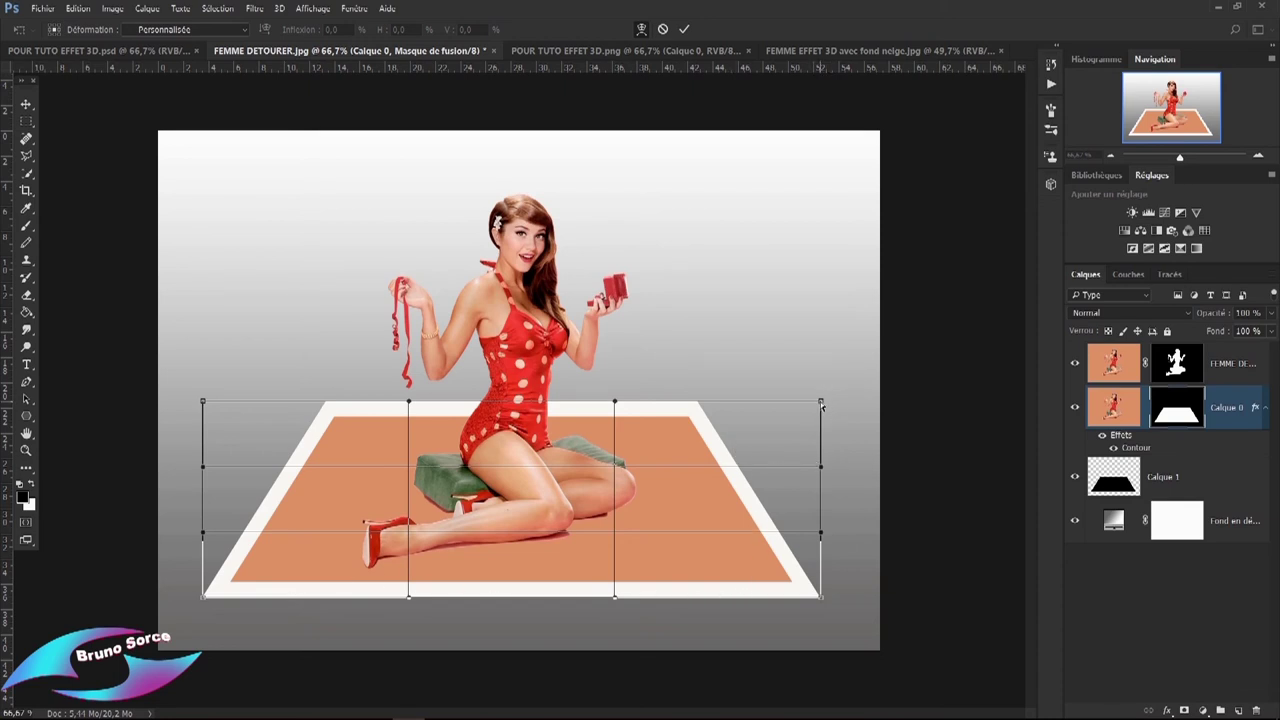
Lift the top corners, sag the top edge, curl the bottom corners up, and commit the warp.
{"action": "left_click_drag", "start_coordinate": [821, 404], "coordinate": [805, 363]}
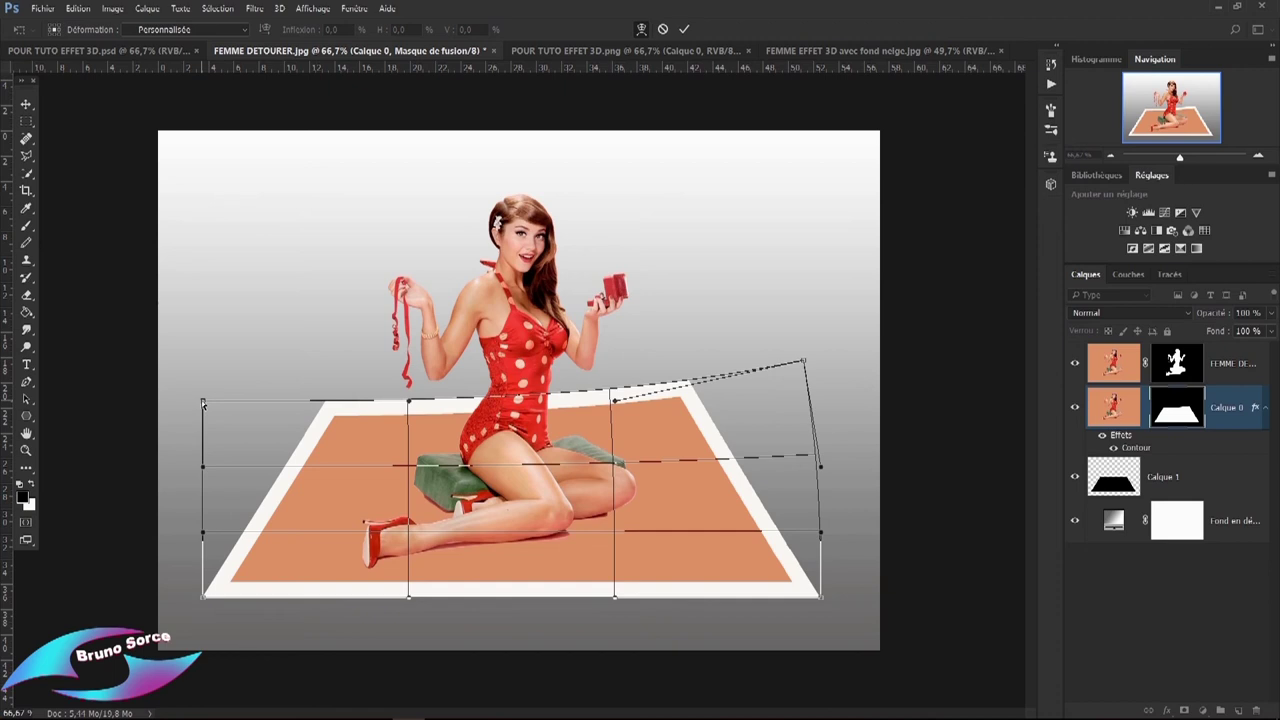
{"action": "left_click_drag", "start_coordinate": [202, 402], "coordinate": [210, 360]}
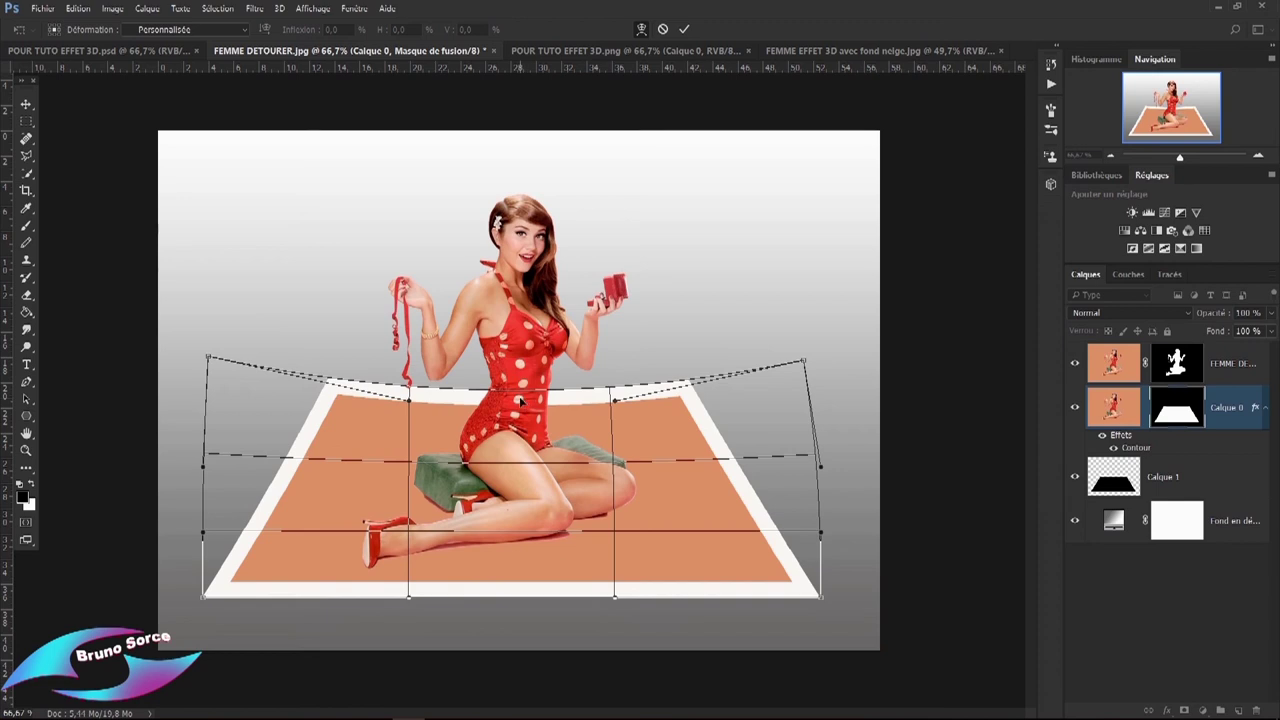
{"action": "mouse_move", "coordinate": [520, 401]}
{"action": "left_mouse_down"}
{"action": "mouse_move", "coordinate": [519, 422]}
{"action": "mouse_move", "coordinate": [516, 403]}
{"action": "left_mouse_up"}
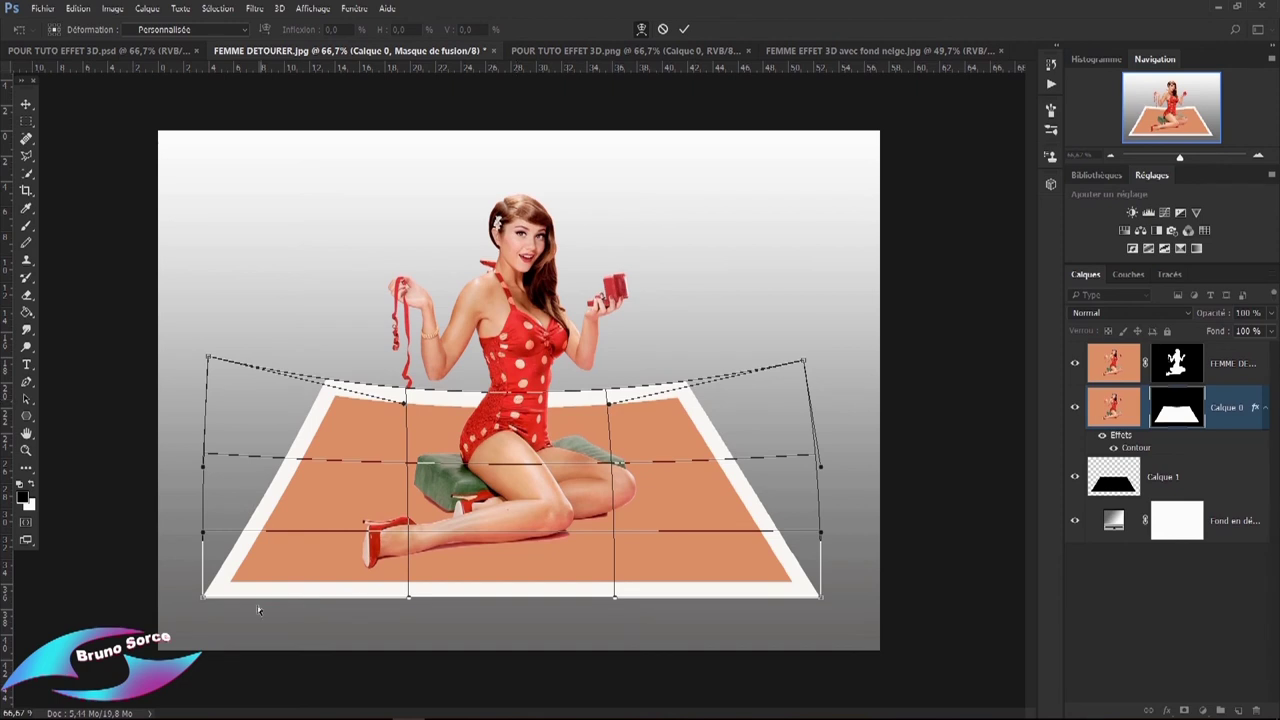
{"action": "left_click_drag", "start_coordinate": [202, 597], "coordinate": [209, 568]}
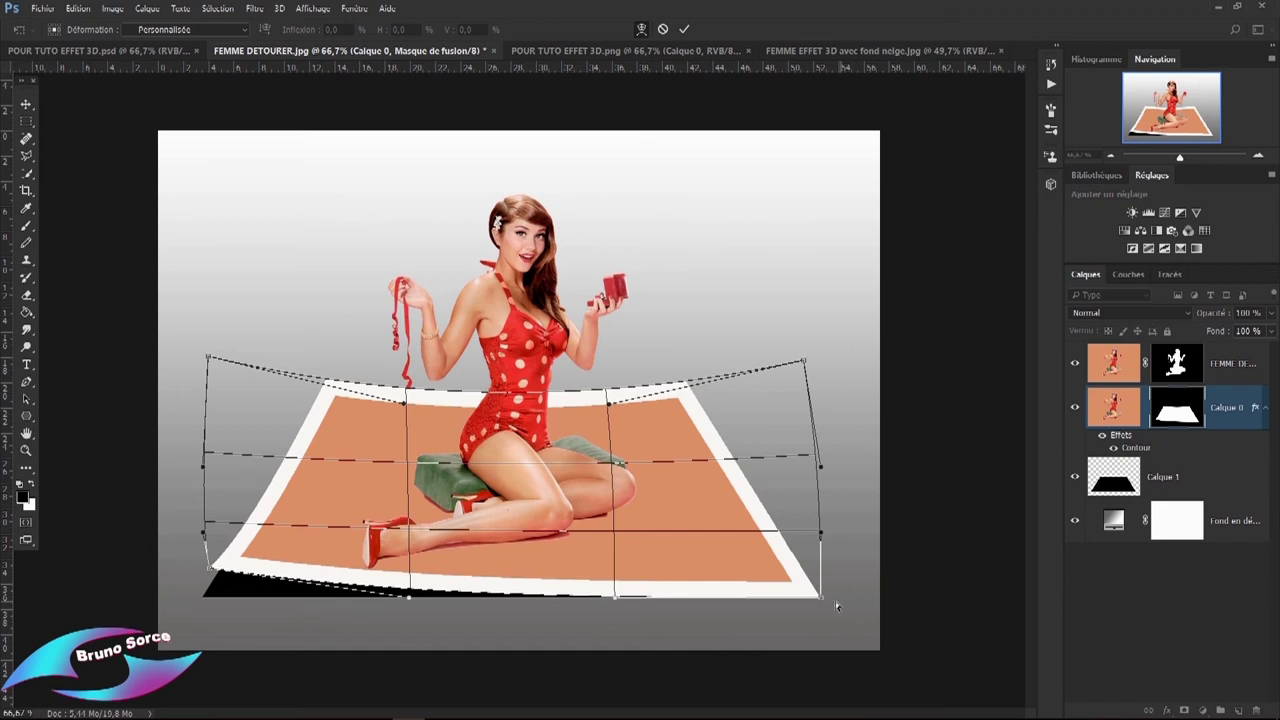
{"action": "left_click_drag", "start_coordinate": [823, 598], "coordinate": [814, 572]}
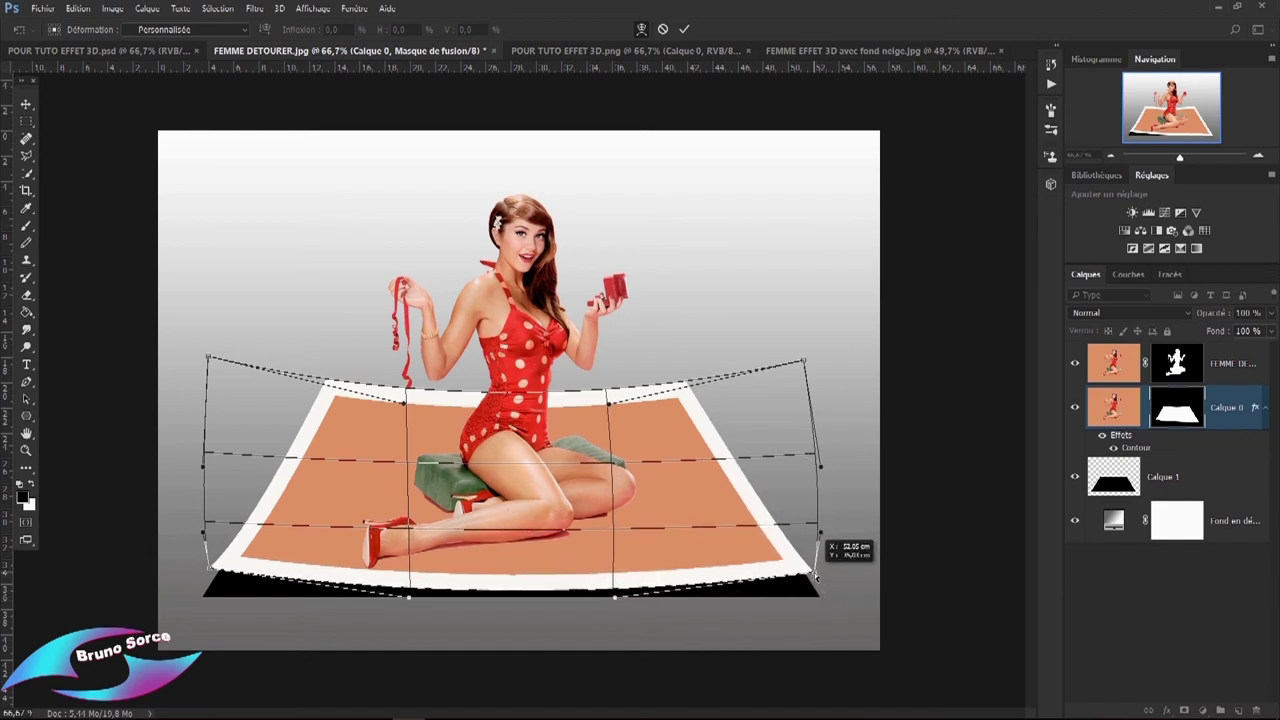
{"action": "left_click_drag", "start_coordinate": [535, 584], "coordinate": [536, 577]}
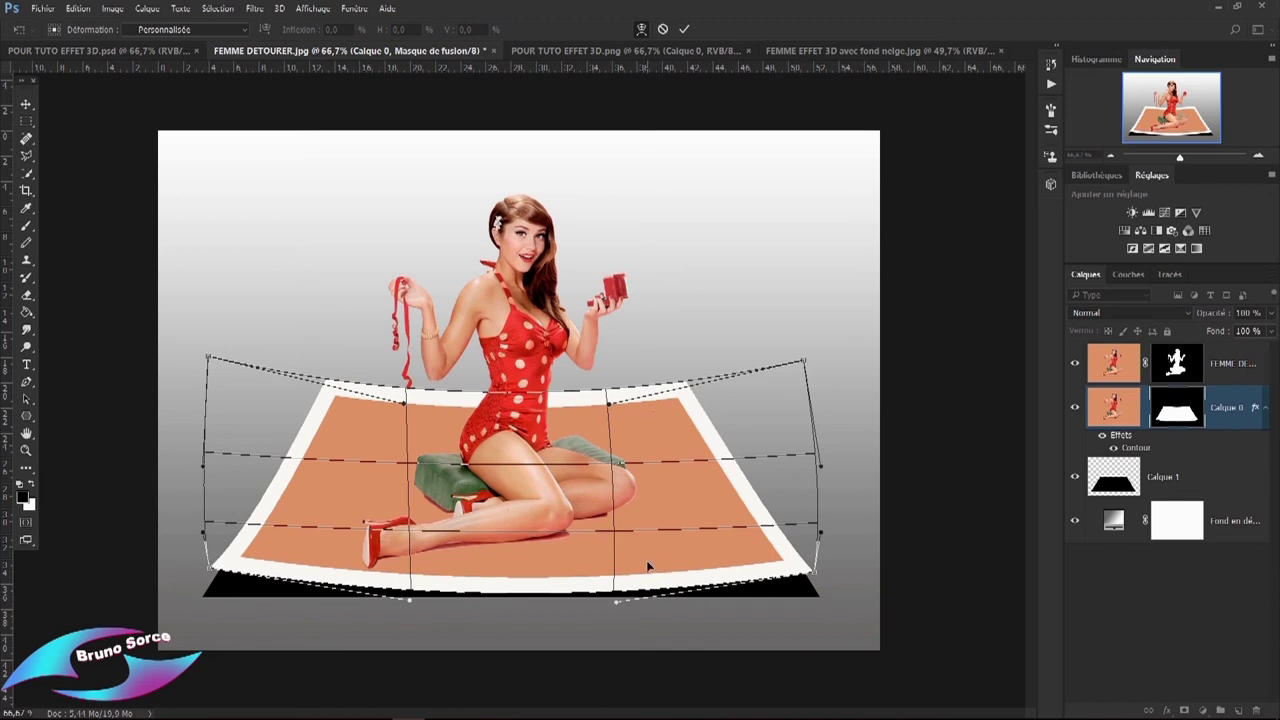
{"action": "left_click", "coordinate": [684, 31]}
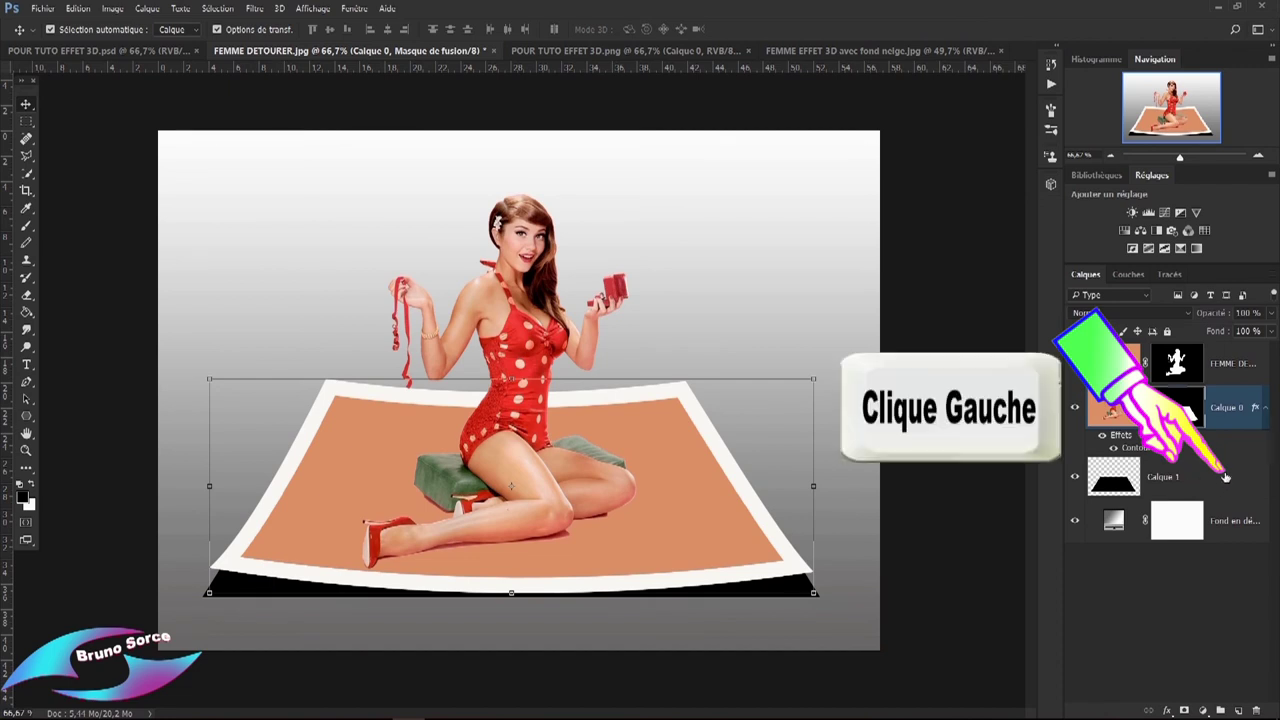
Apply a Flou gaussien with Rayon 20,8 pixels to the black shape on Calque 1.
{"action": "left_click", "coordinate": [1225, 477]}
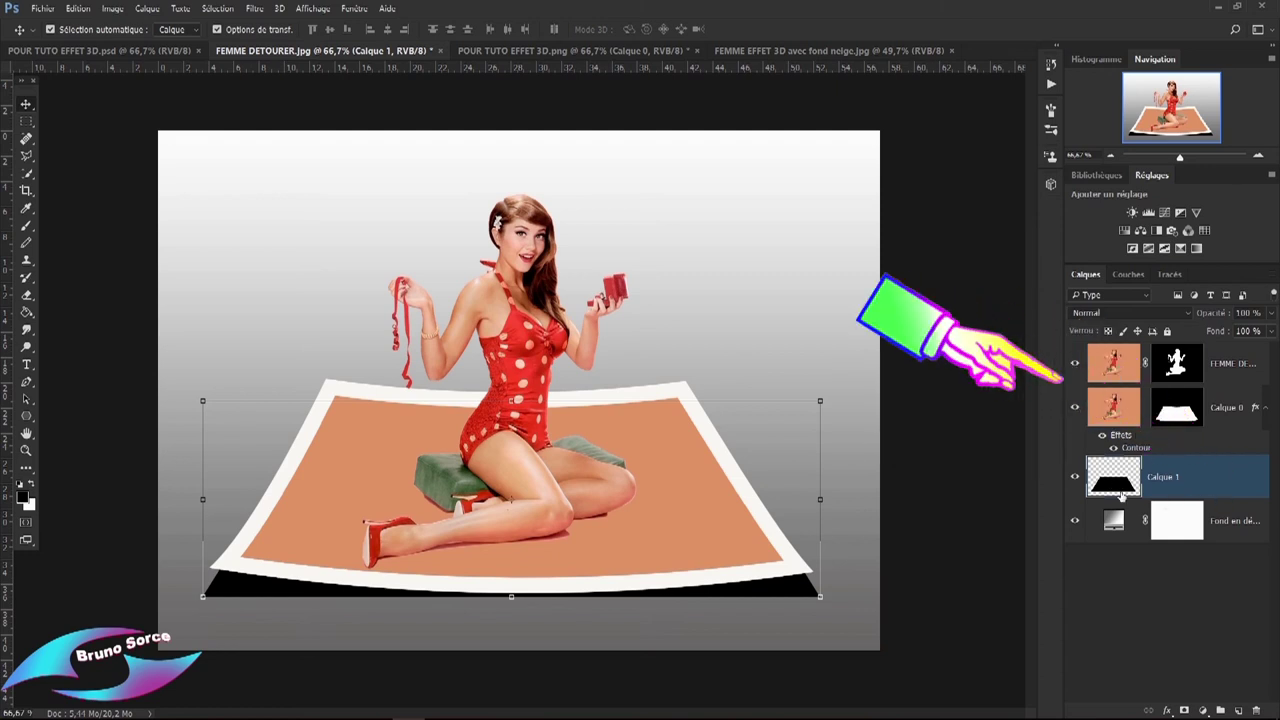
{"action": "left_click", "coordinate": [257, 12]}
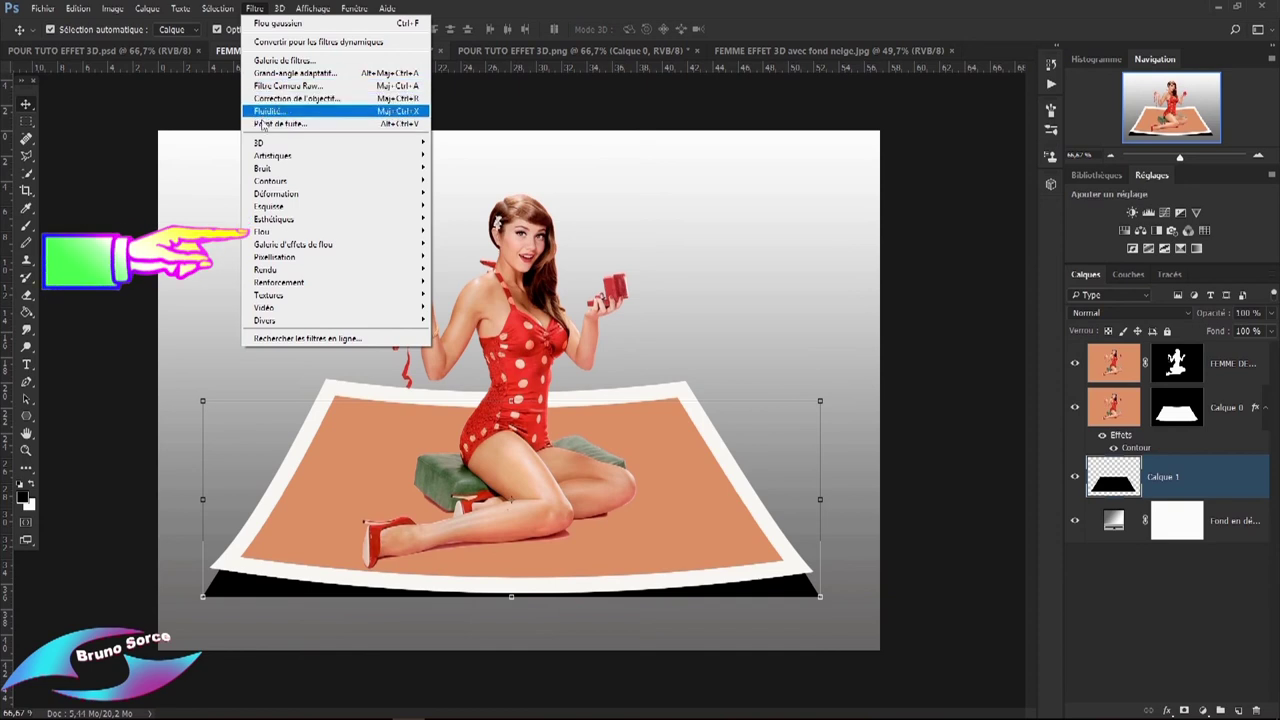
{"action": "mouse_move", "coordinate": [290, 231]}
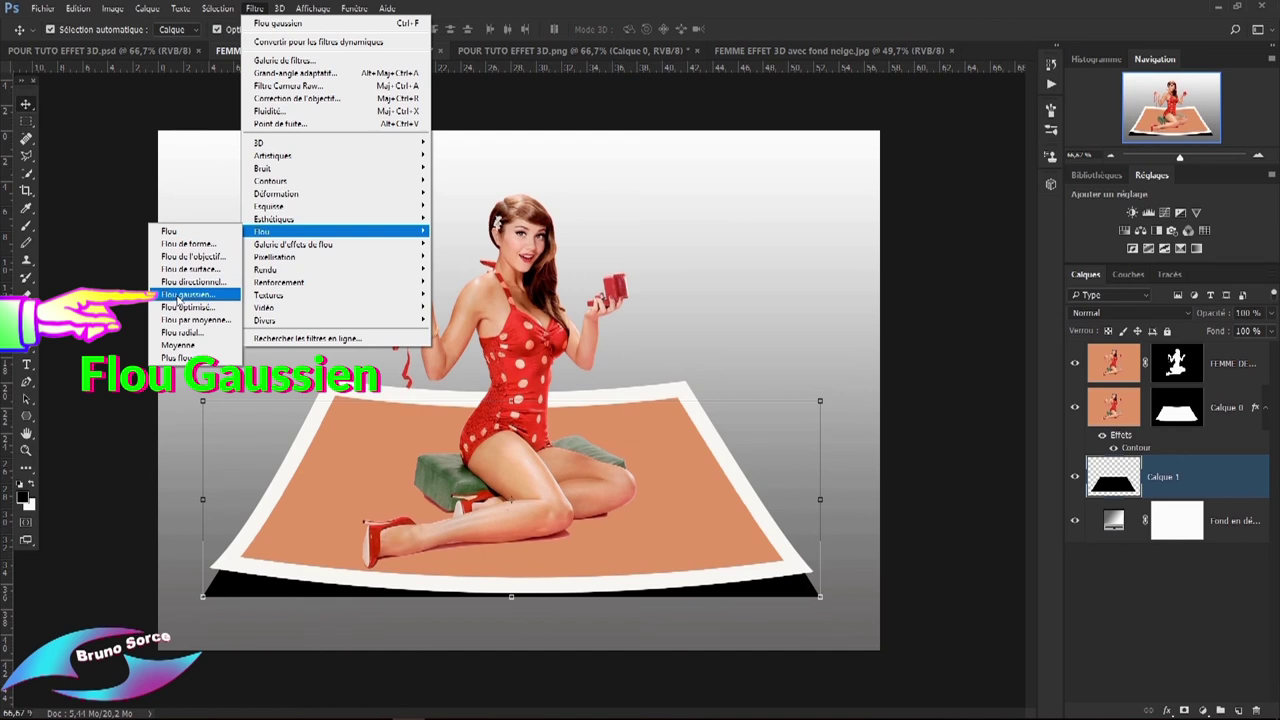
{"action": "left_click", "coordinate": [180, 299]}
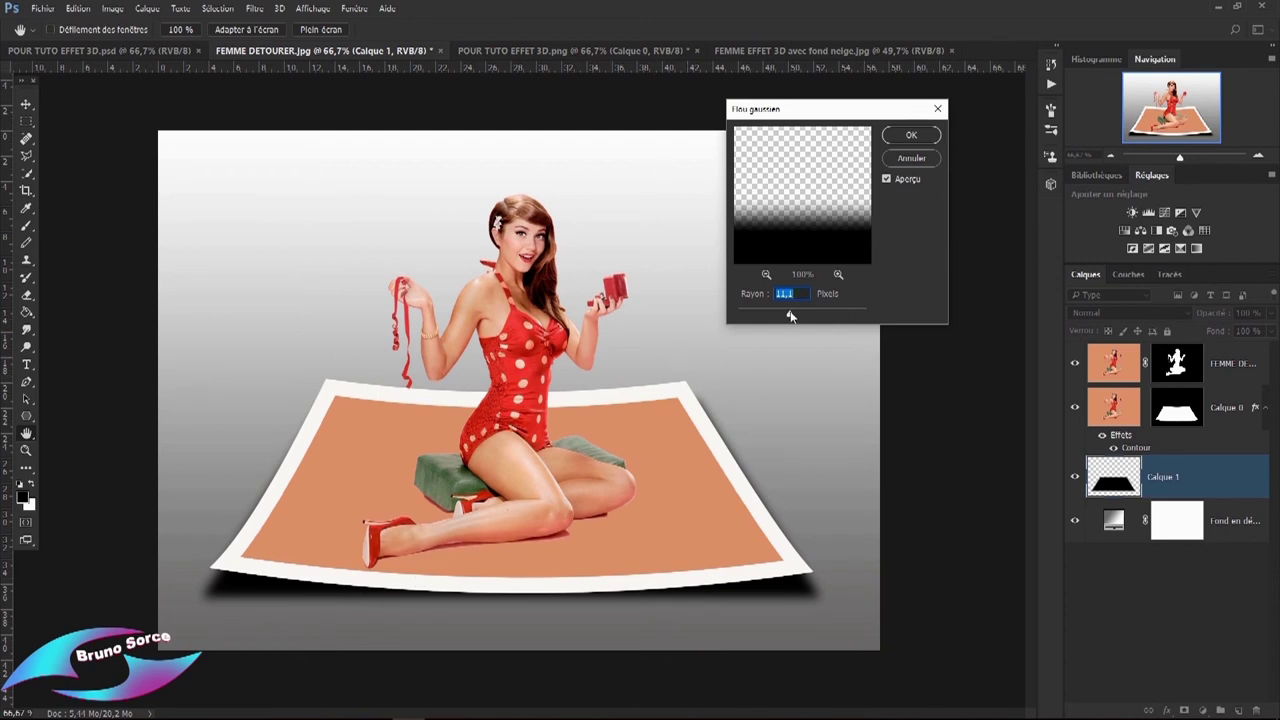
{"action": "left_click_drag", "start_coordinate": [790, 316], "coordinate": [795, 320]}
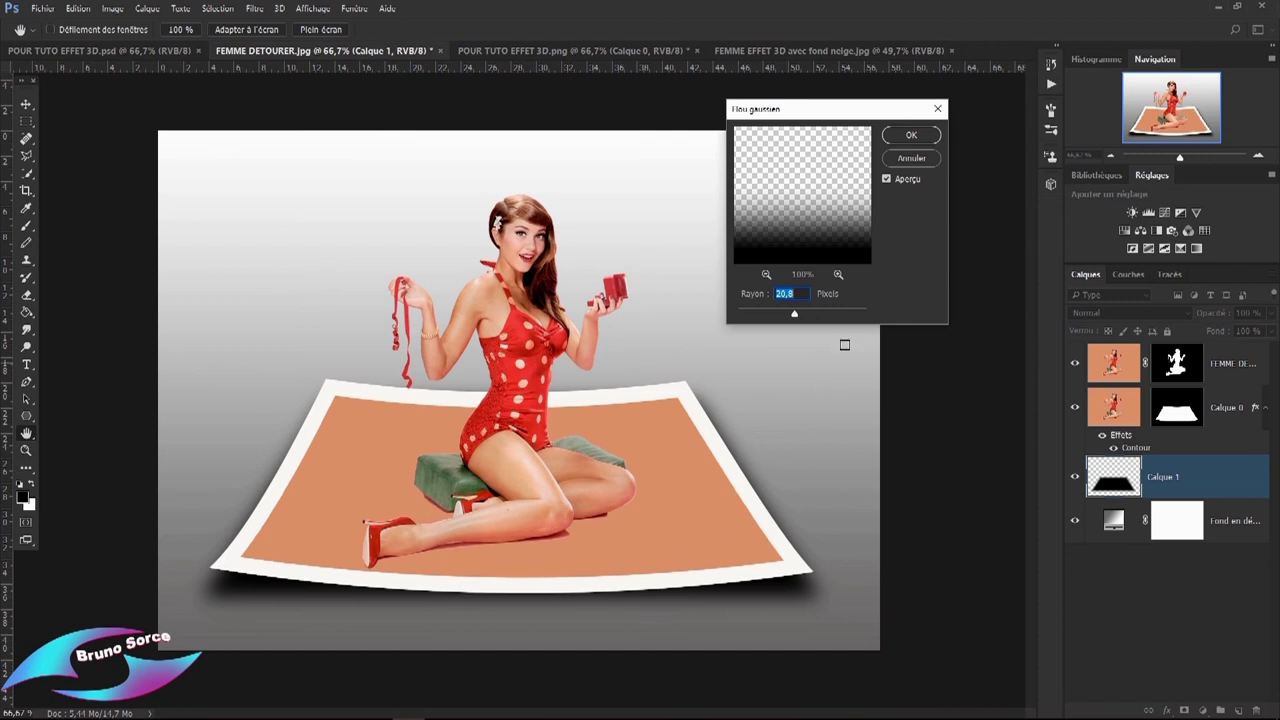
{"action": "left_click", "coordinate": [911, 137]}
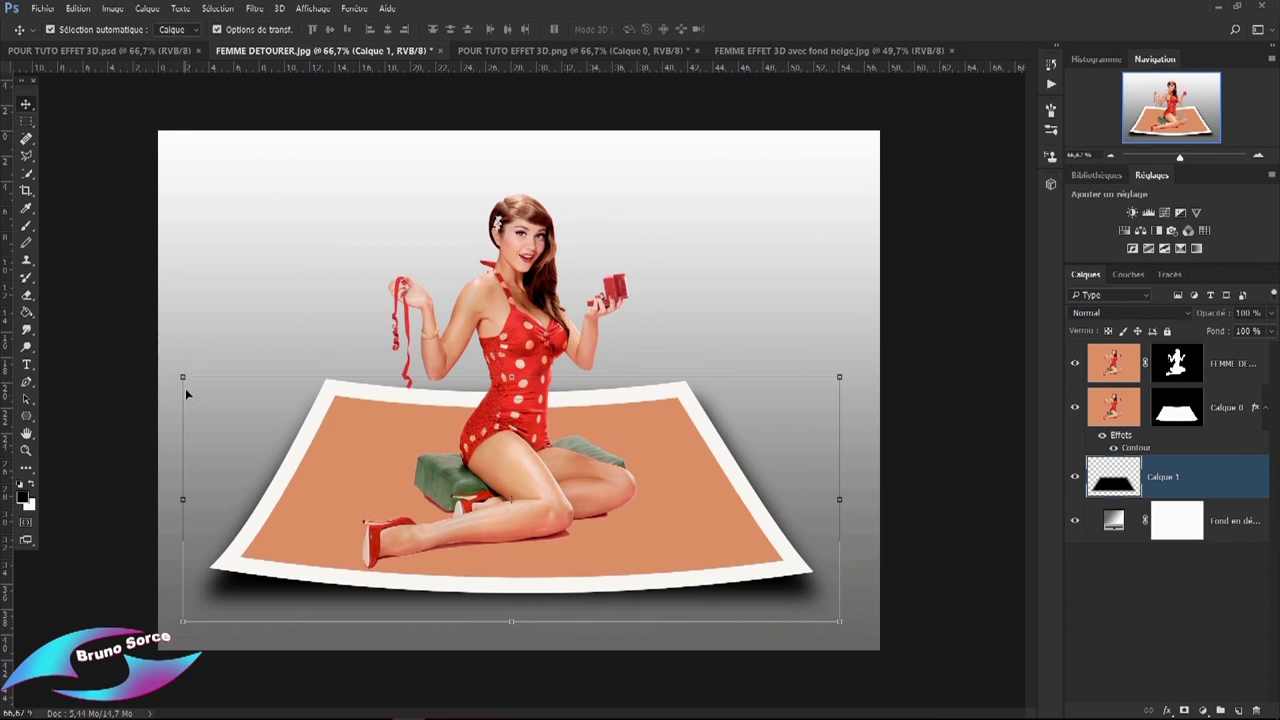
Narrow the shadow from both sides and lower its top edge slightly, then commit.
{"action": "left_click_drag", "start_coordinate": [178, 498], "coordinate": [195, 498]}
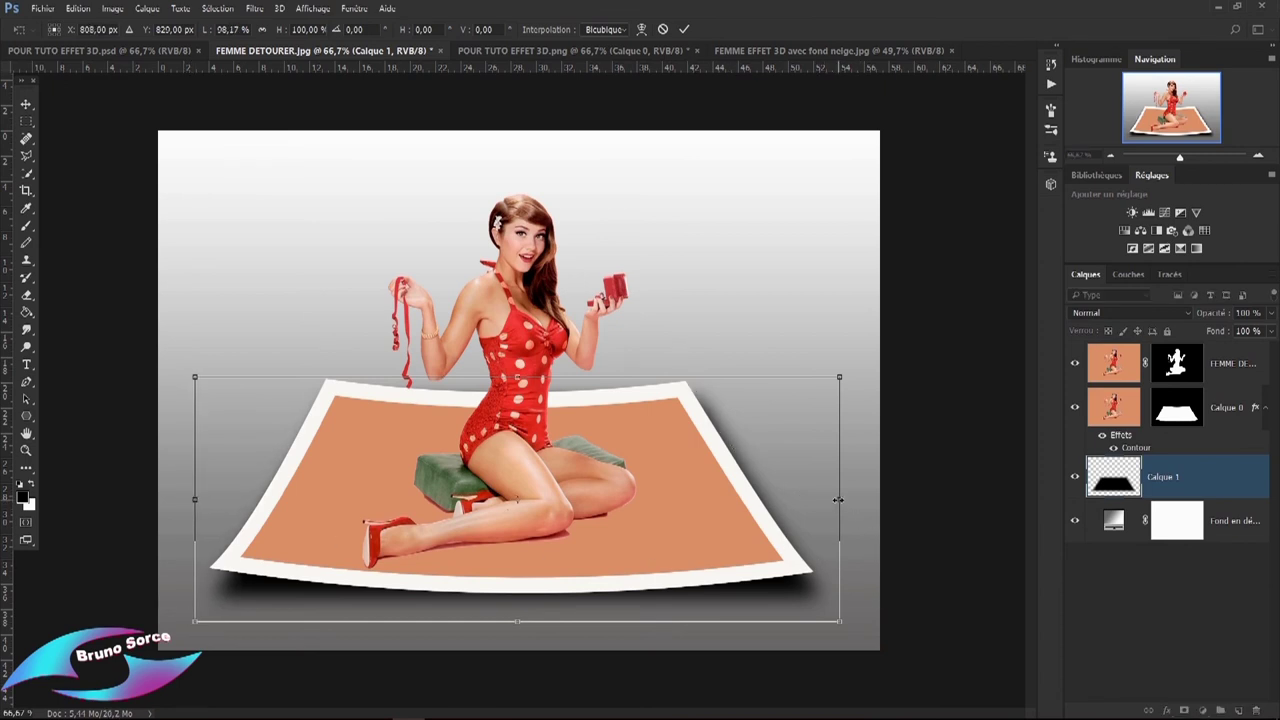
{"action": "left_click_drag", "start_coordinate": [838, 500], "coordinate": [816, 504]}
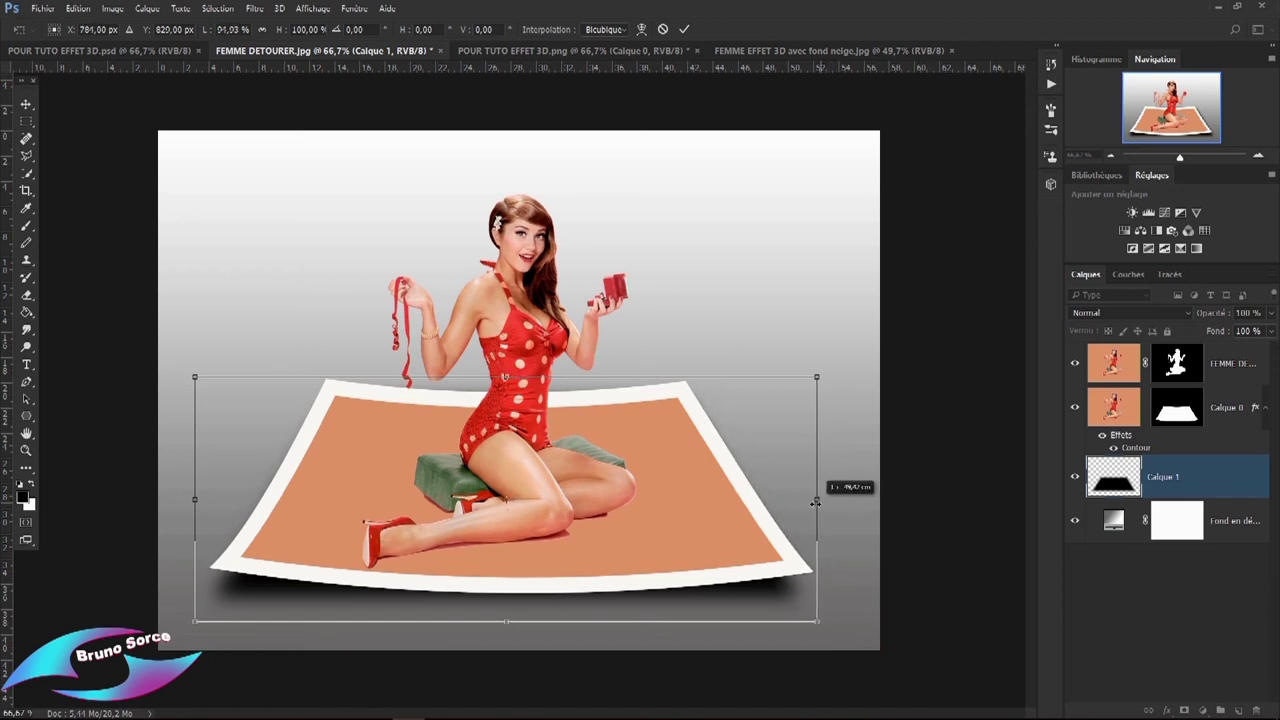
{"action": "left_click_drag", "start_coordinate": [816, 504], "coordinate": [819, 504]}
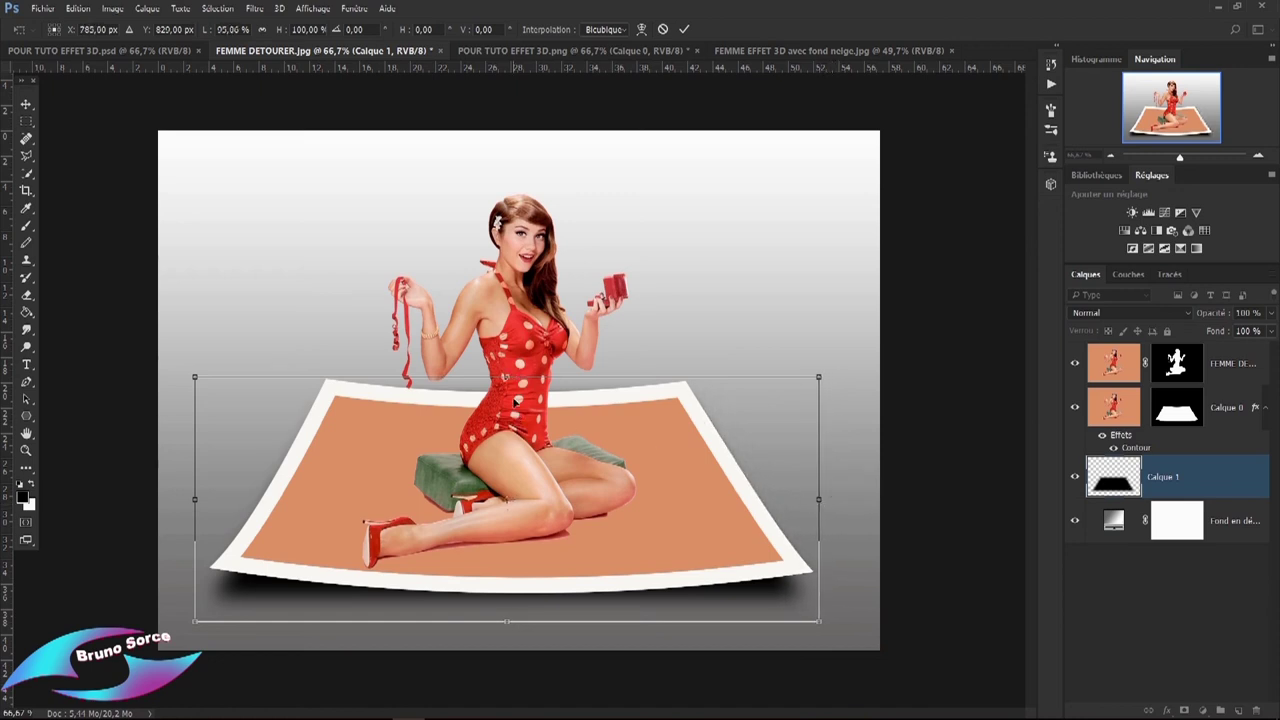
{"action": "left_click_drag", "start_coordinate": [505, 377], "coordinate": [506, 385]}
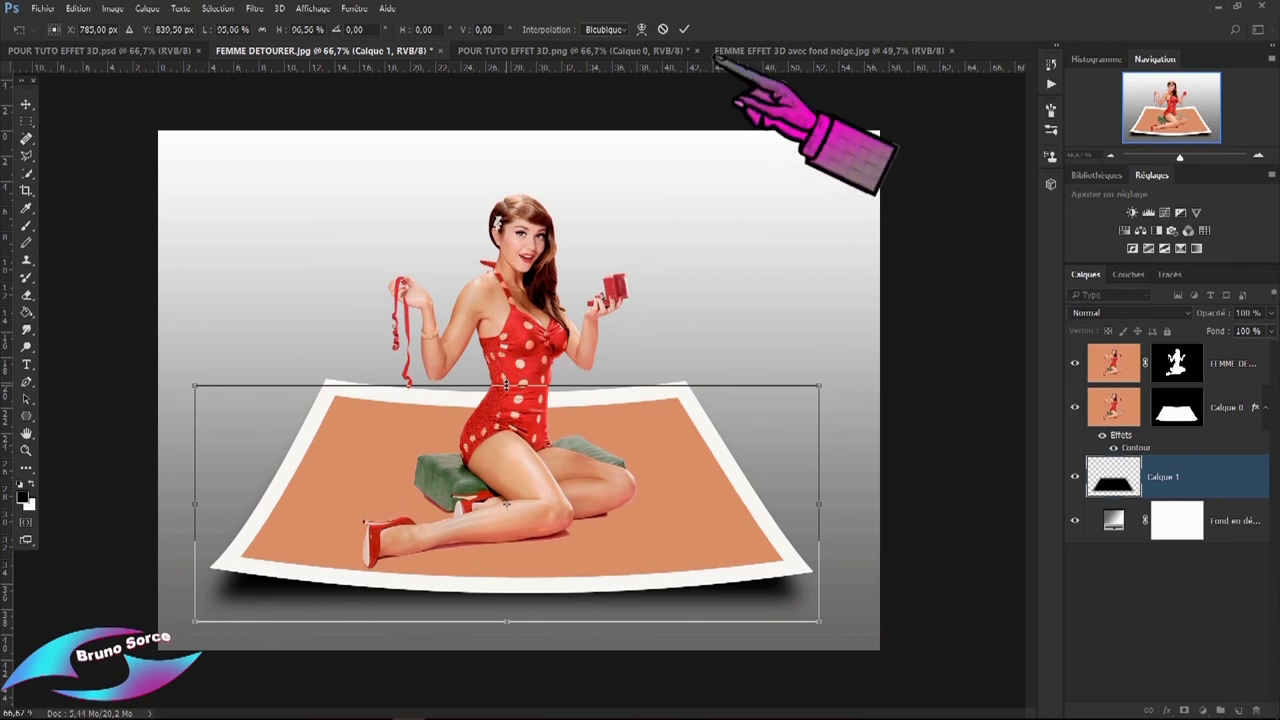
{"action": "left_click", "coordinate": [683, 31]}
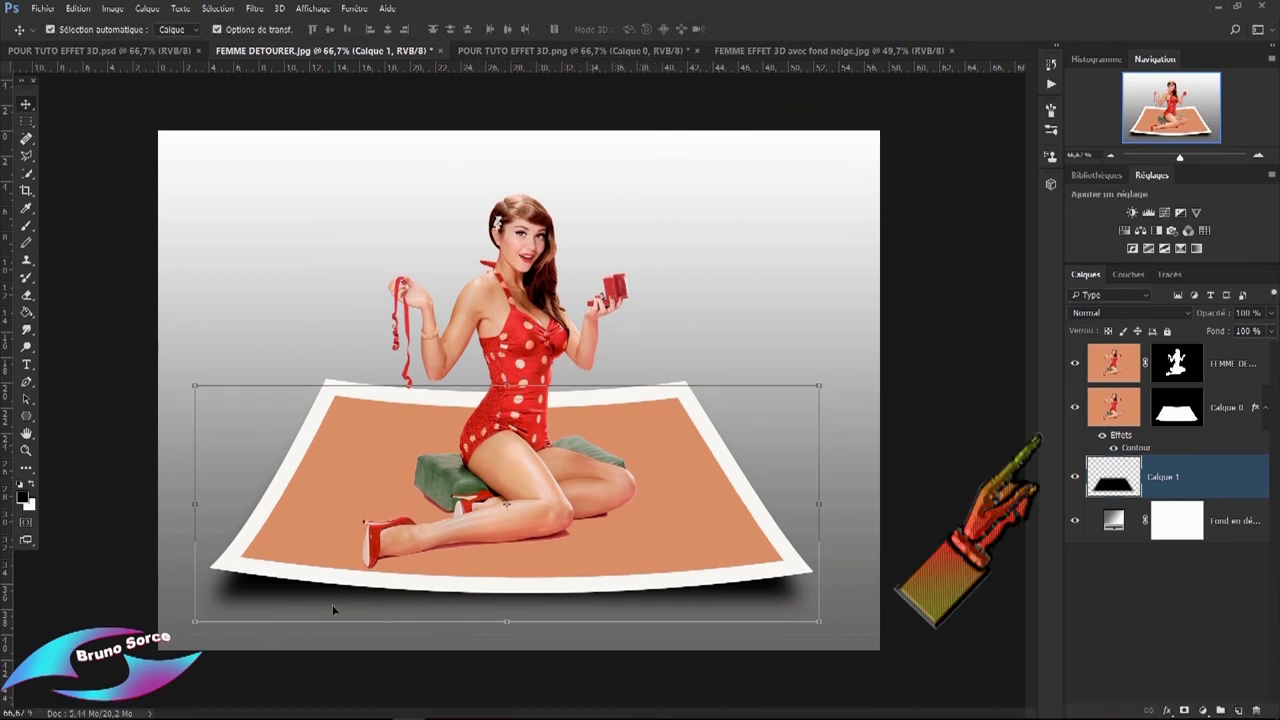
Lower Calque 1's opacity to about 61 % and deselect the layer.
{"action": "left_click", "coordinate": [1210, 314]}
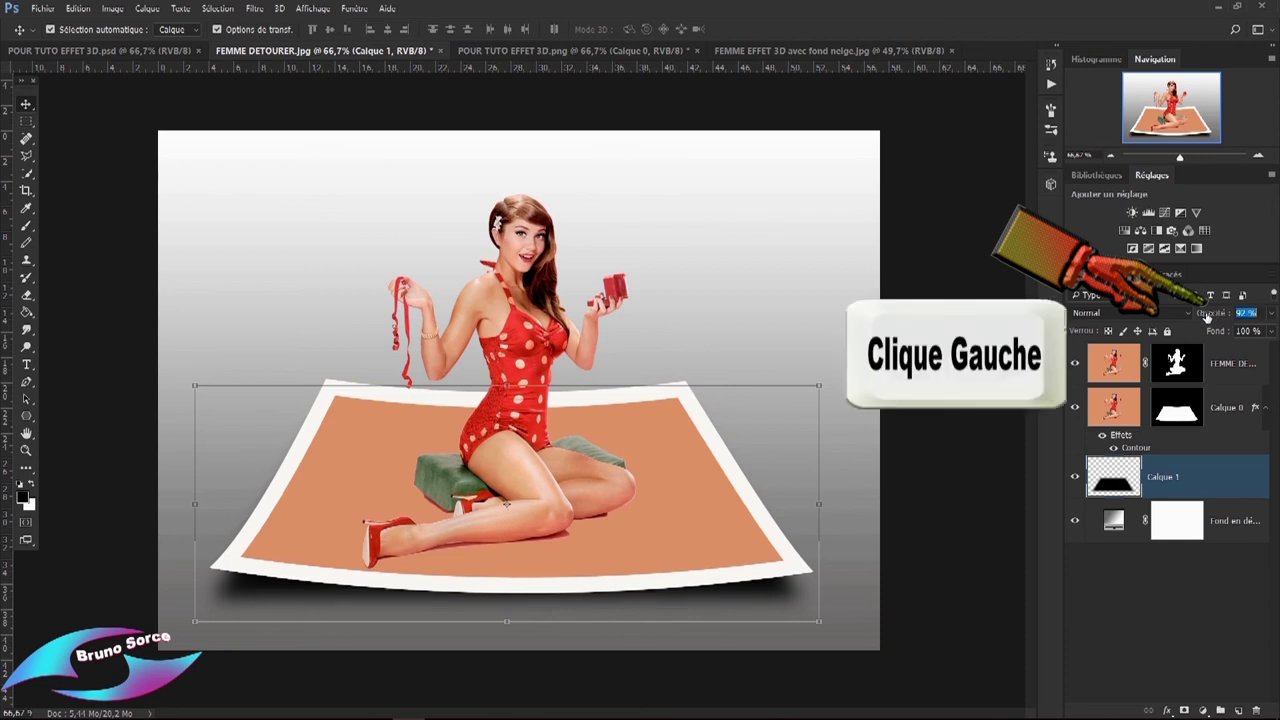
{"action": "left_click_drag", "start_coordinate": [1207, 316], "coordinate": [1186, 319]}
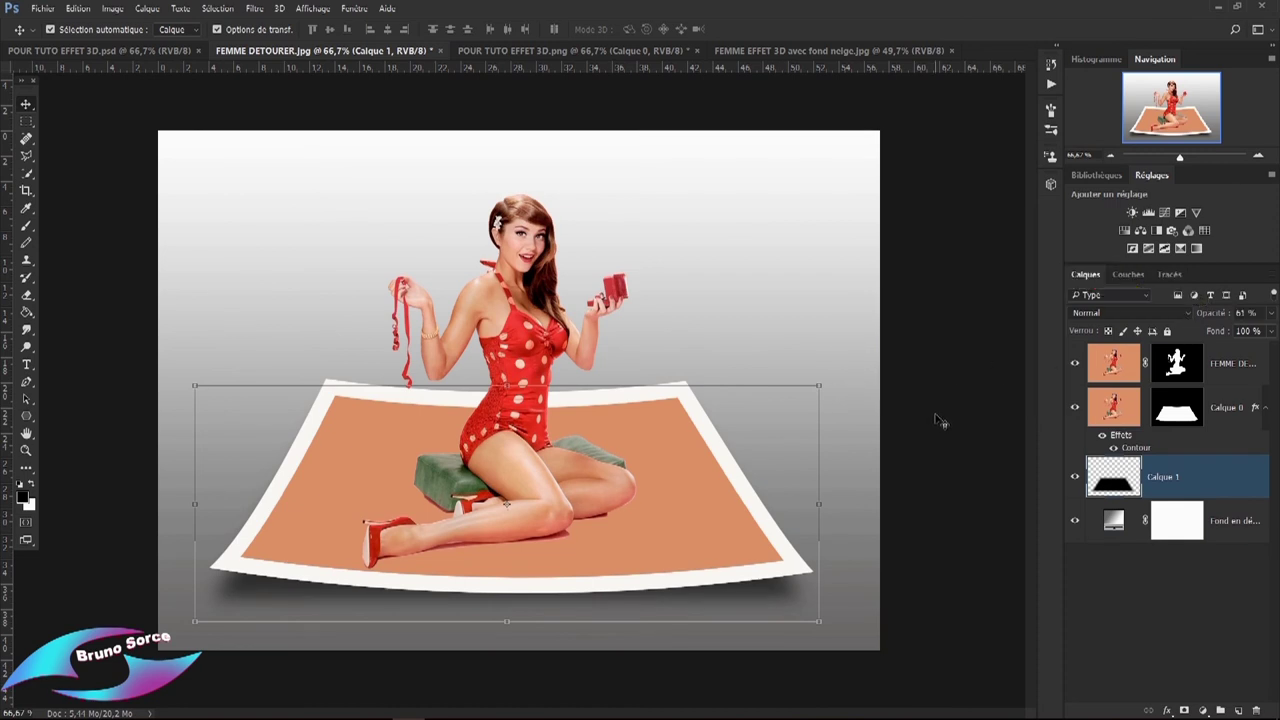
{"action": "left_click", "coordinate": [913, 344]}
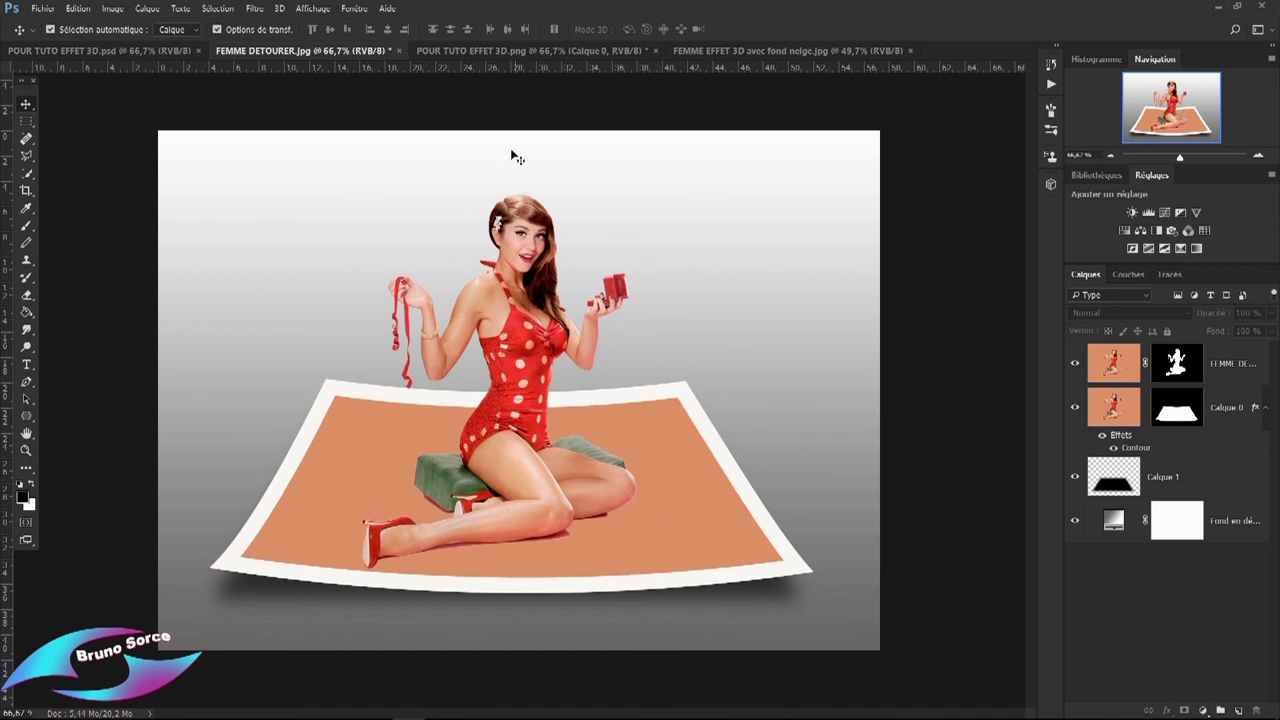
Nudge the image in POUR TUTO EFFET 3D.png, then hide FEMME DETOURER.jpg's gradient background layer.
{"action": "left_click", "coordinate": [487, 51]}
{"action": "mouse_move", "coordinate": [516, 308]}
{"action": "left_mouse_down"}
{"action": "mouse_move", "coordinate": [506, 363]}
{"action": "mouse_move", "coordinate": [532, 313]}
{"action": "left_mouse_up"}
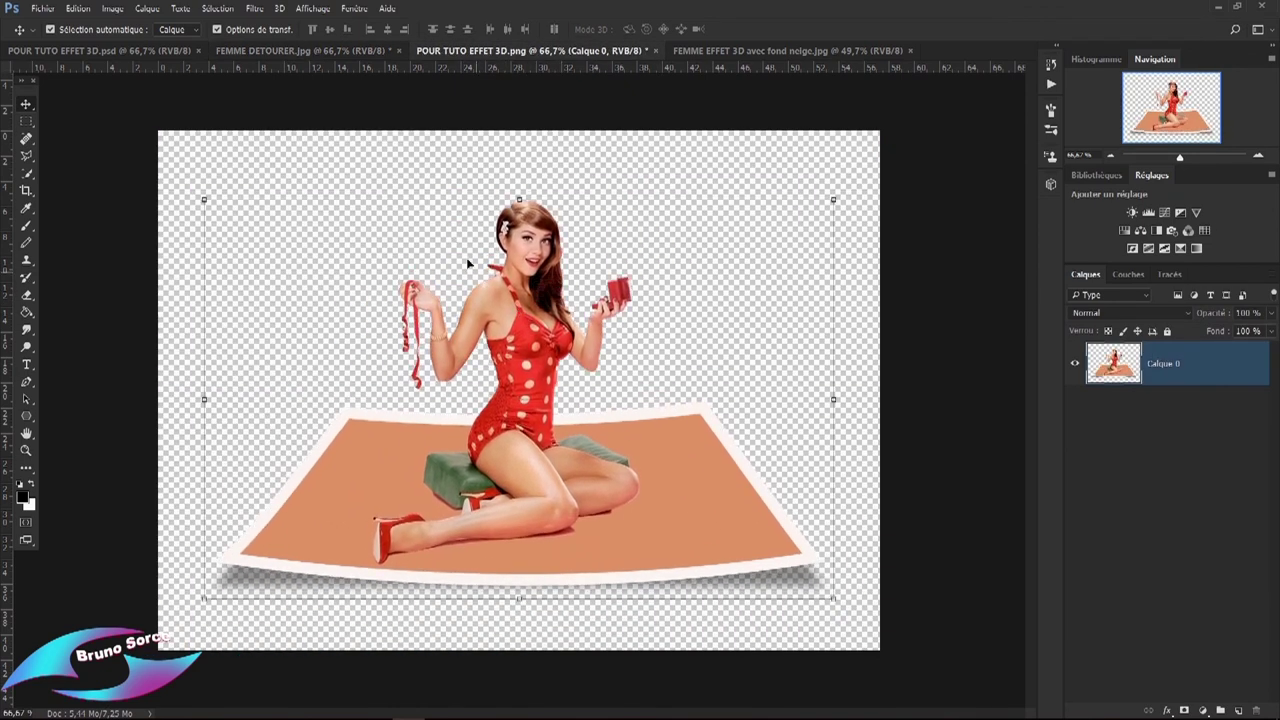
{"action": "left_click", "coordinate": [256, 51]}
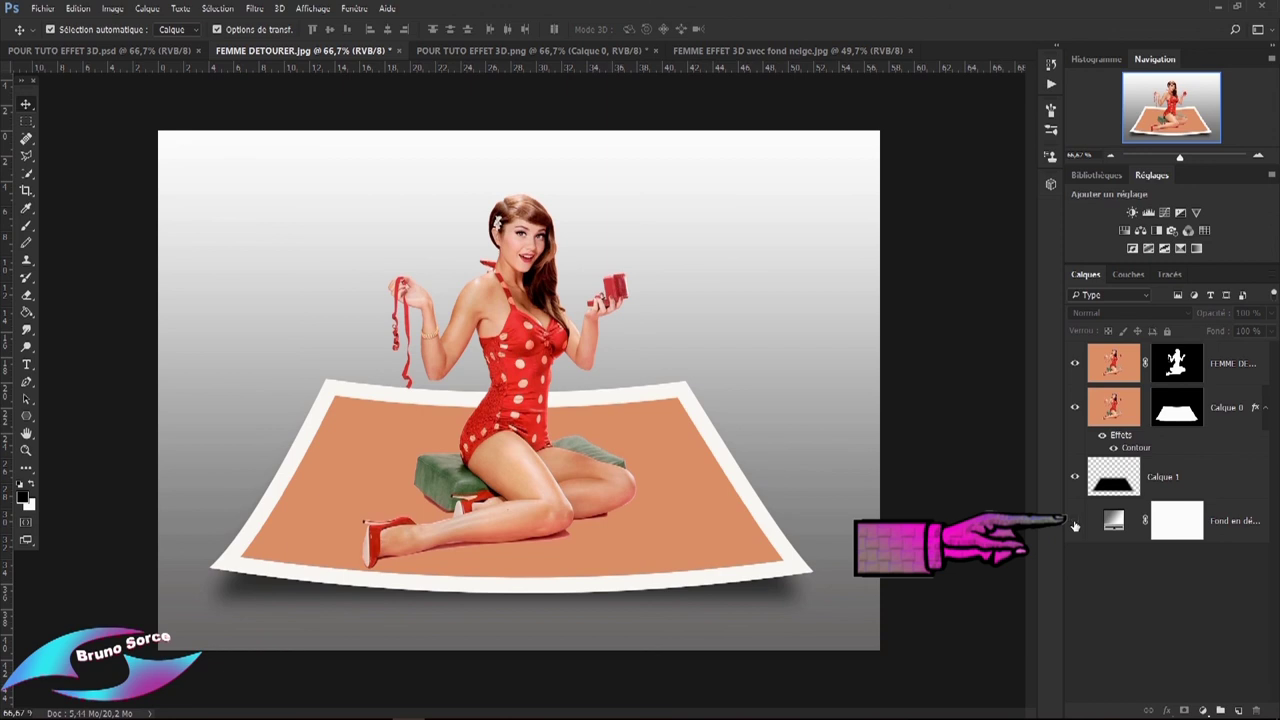
{"action": "left_click", "coordinate": [1075, 525]}
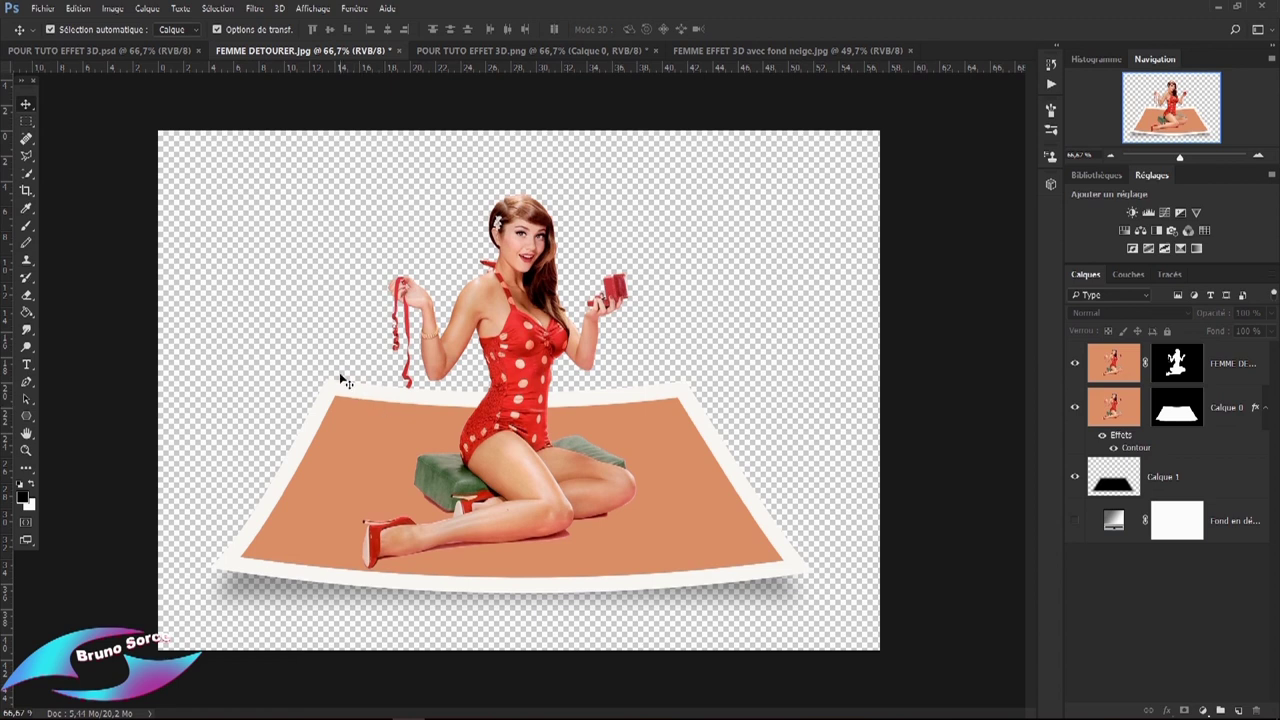
{"action": "left_click", "coordinate": [45, 9]}
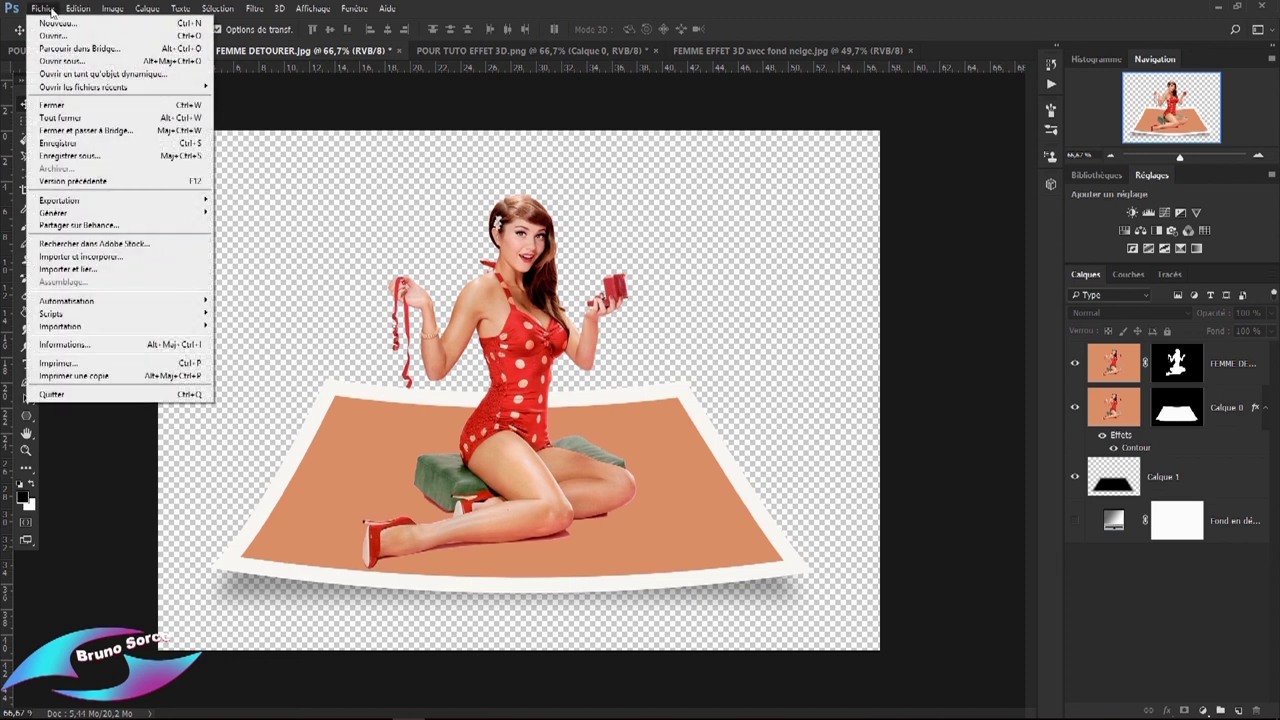
Save the transparent image as FEMME DETOURER in PNG format in the EFFET 3D folder.
{"action": "left_click", "coordinate": [62, 157]}
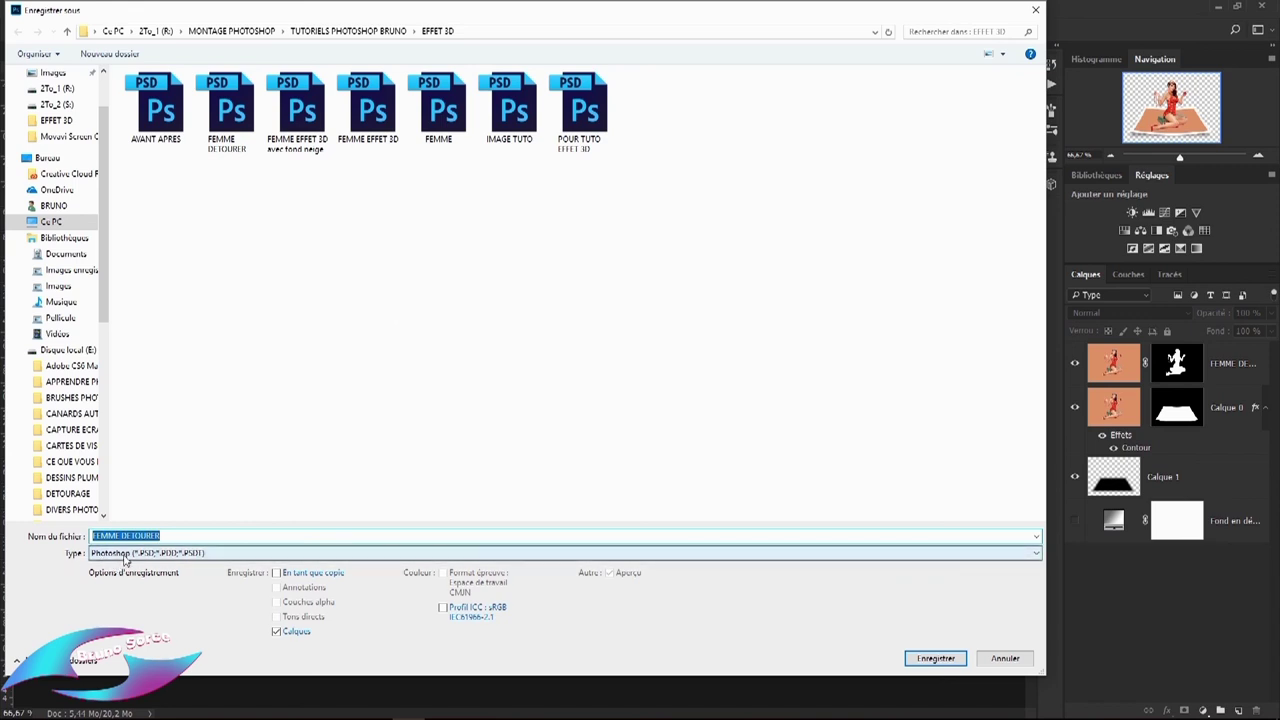
{"action": "left_click", "coordinate": [192, 558]}
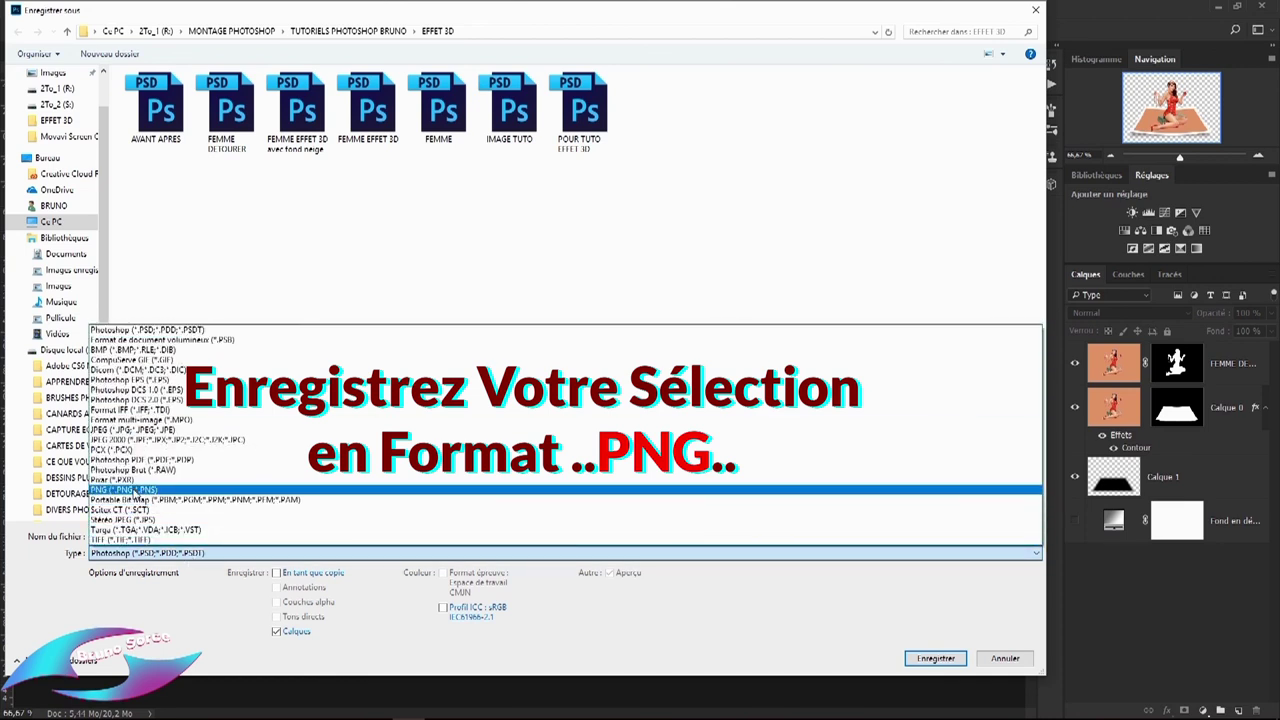
{"action": "left_click", "coordinate": [131, 491]}
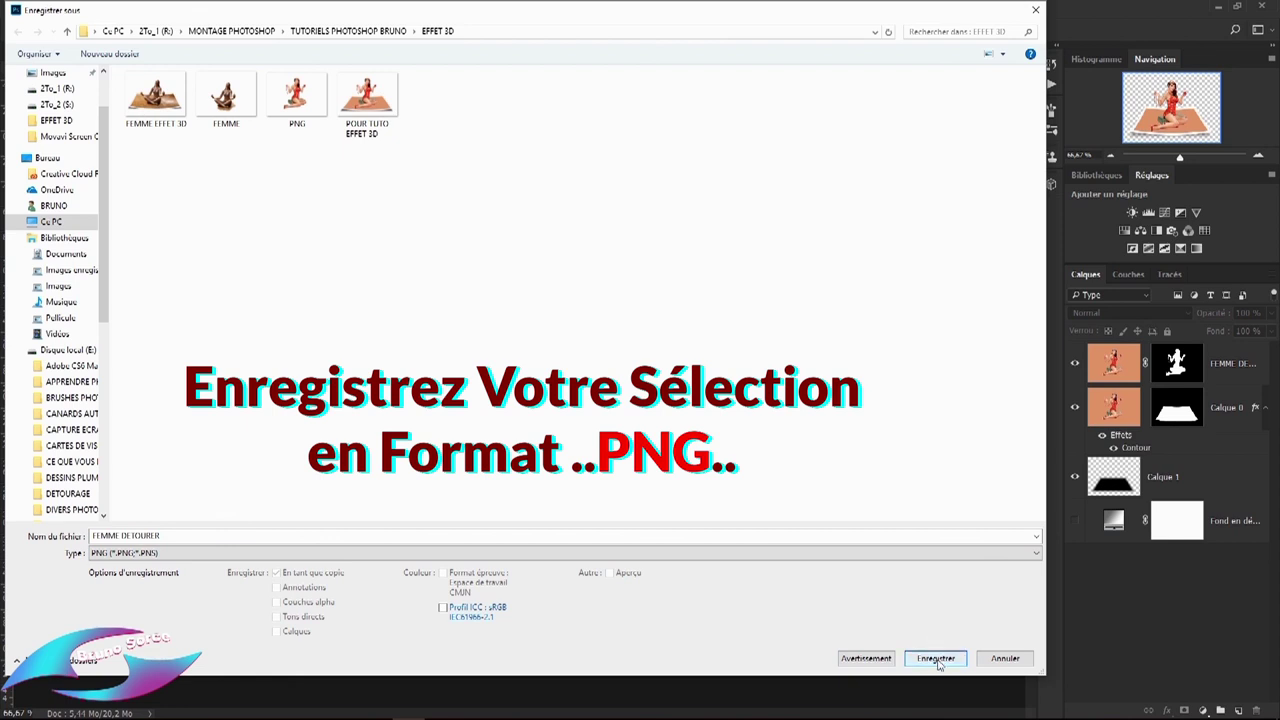
{"action": "left_click", "coordinate": [940, 662]}
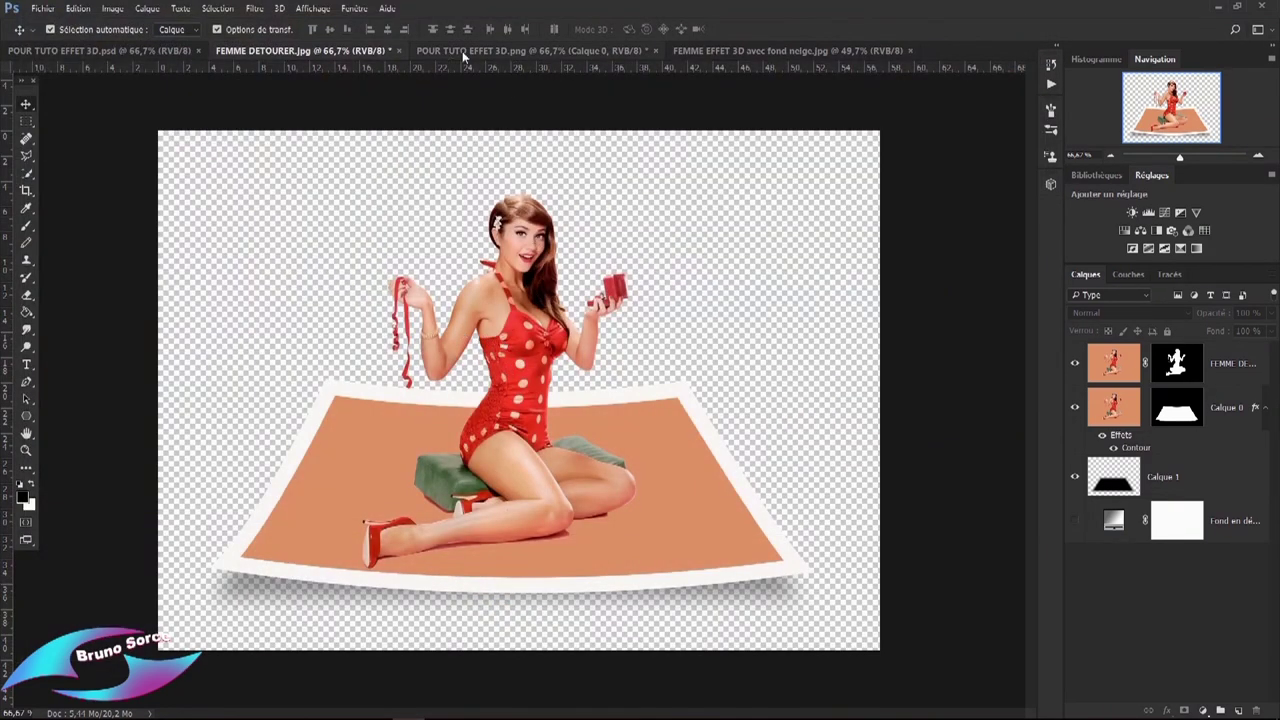
In POUR TUTO EFFET 3D.png, nudge the woman-on-card image slightly up and left, then deselect.
{"action": "left_click", "coordinate": [449, 52]}
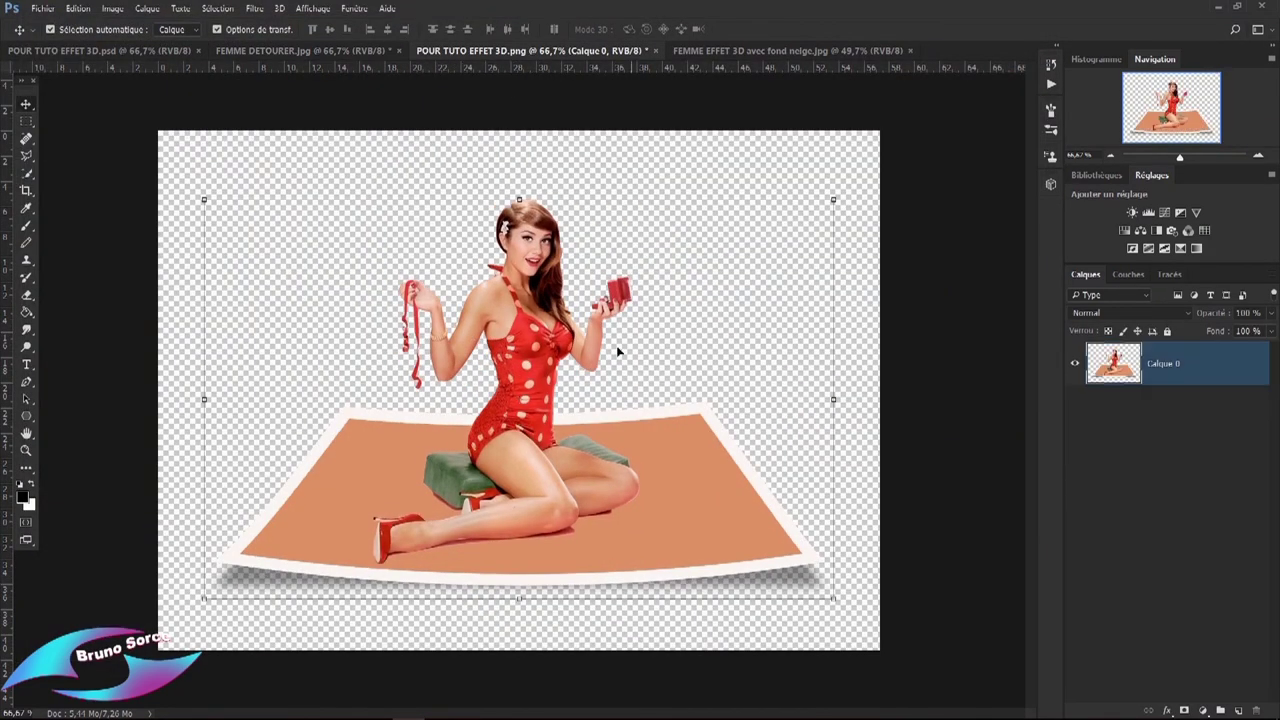
{"action": "left_click_drag", "start_coordinate": [521, 321], "coordinate": [512, 312]}
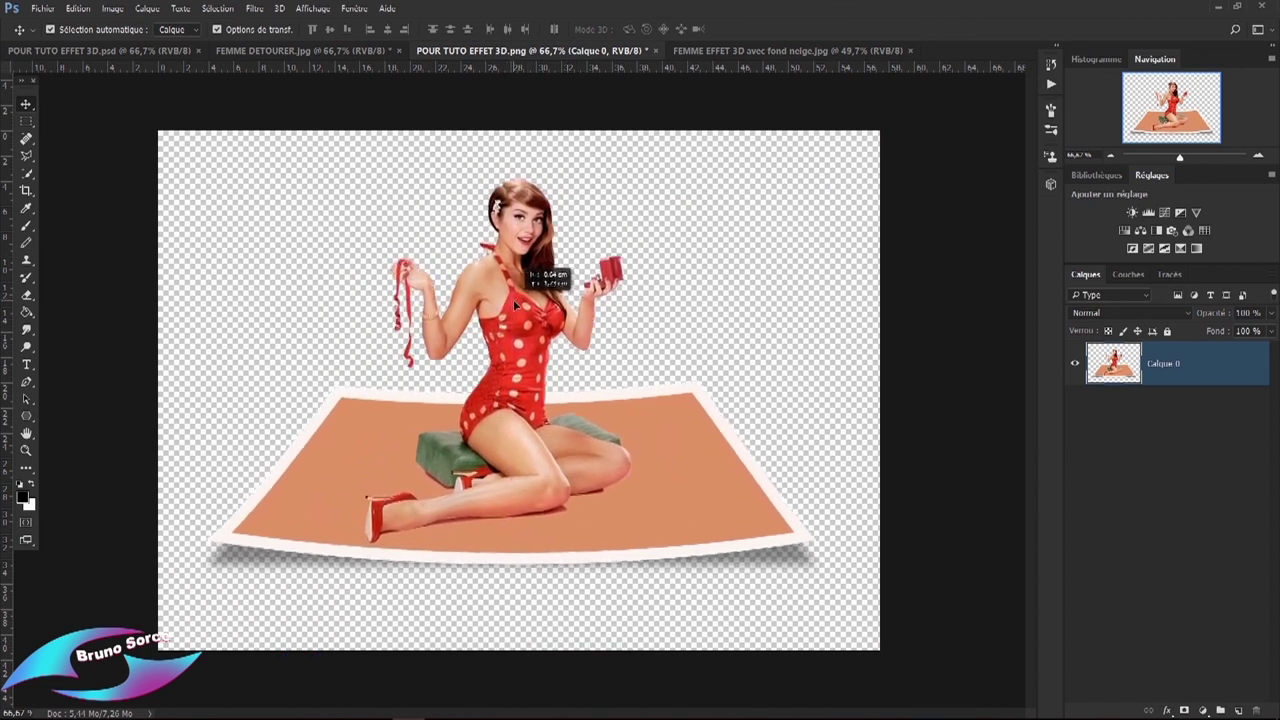
{"action": "left_click_drag", "start_coordinate": [511, 313], "coordinate": [506, 316]}
{"action": "left_click", "coordinate": [703, 364]}
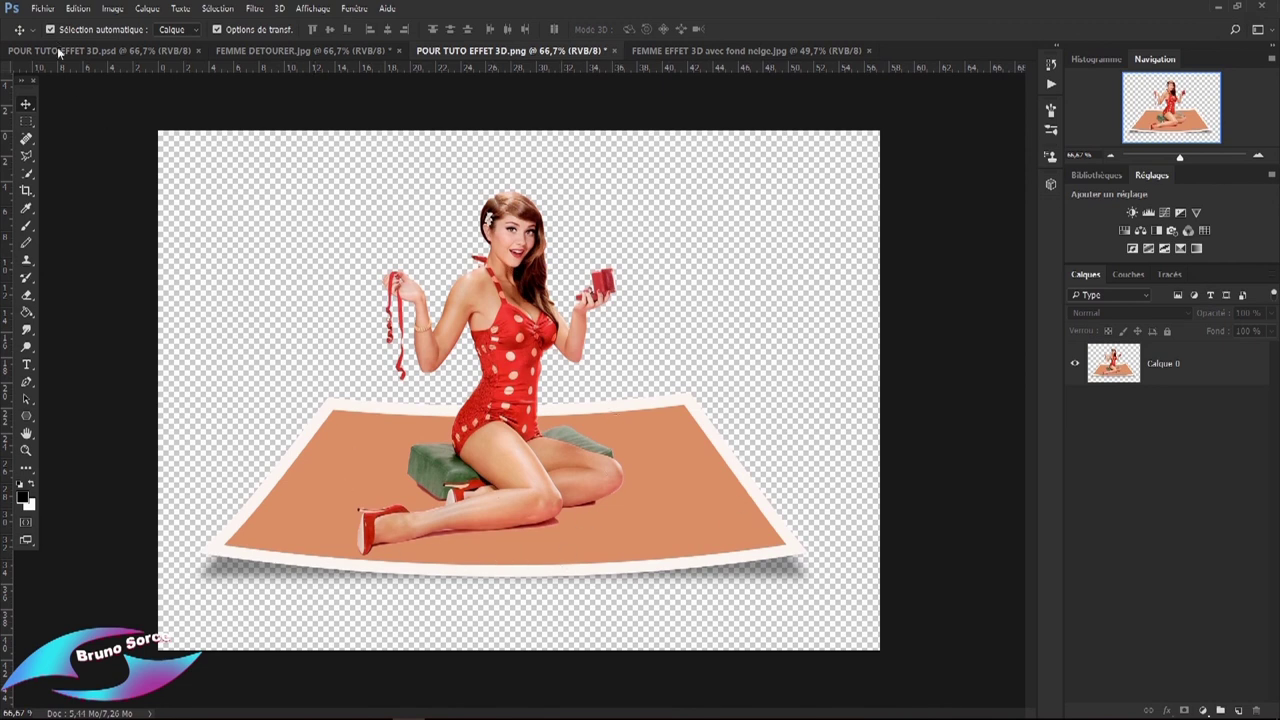
{"action": "left_click", "coordinate": [43, 10]}
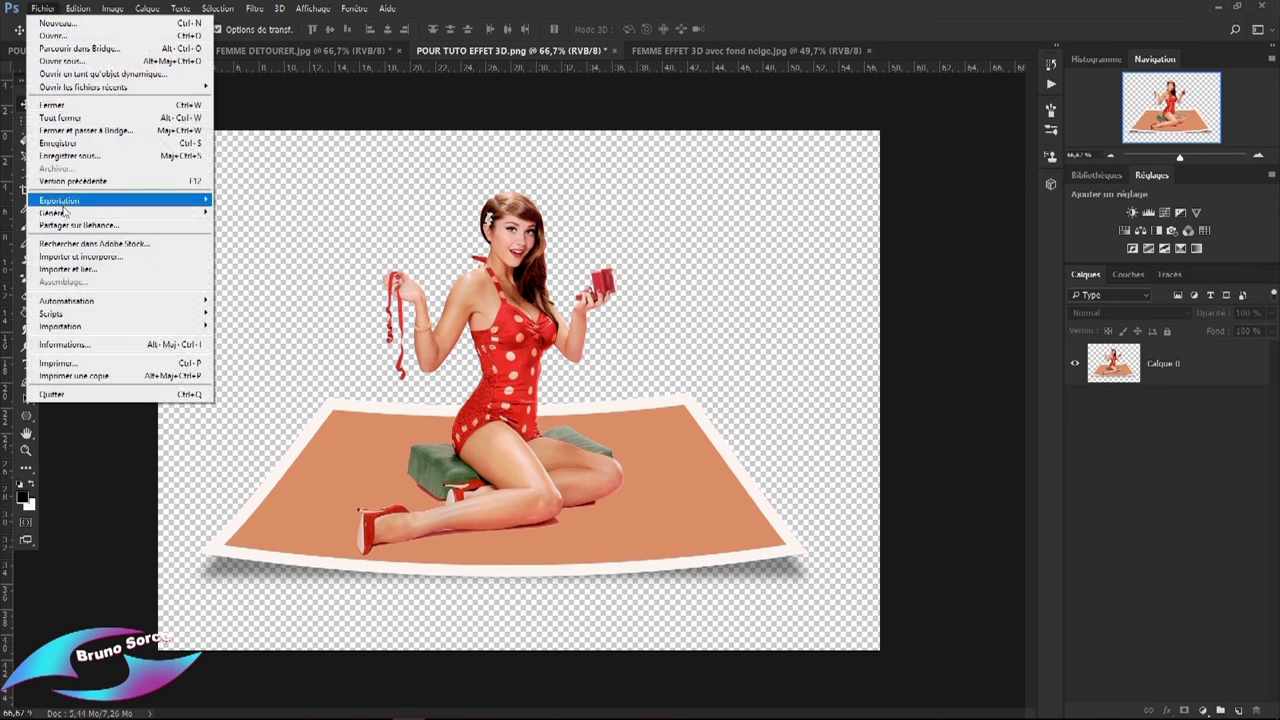
Place the snowy night mountain photo from R: > MONTAGNES into the document.
{"action": "left_click", "coordinate": [57, 258]}
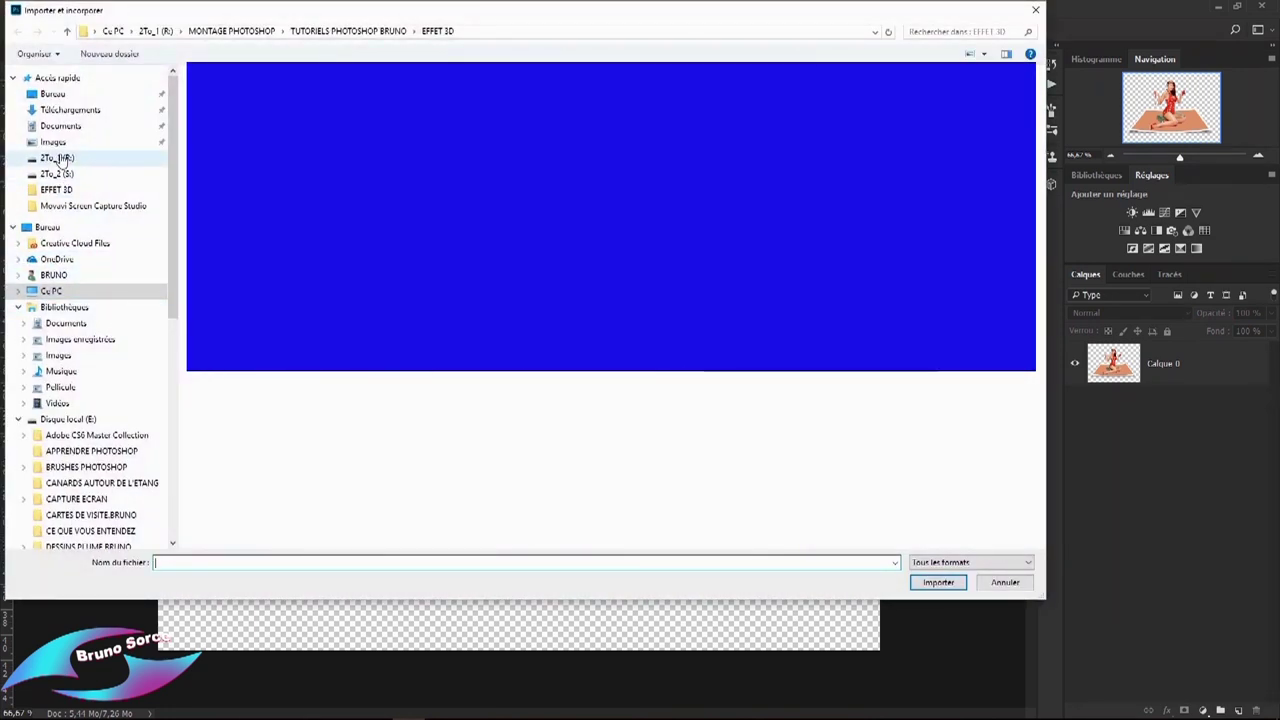
{"action": "left_click", "coordinate": [58, 160]}
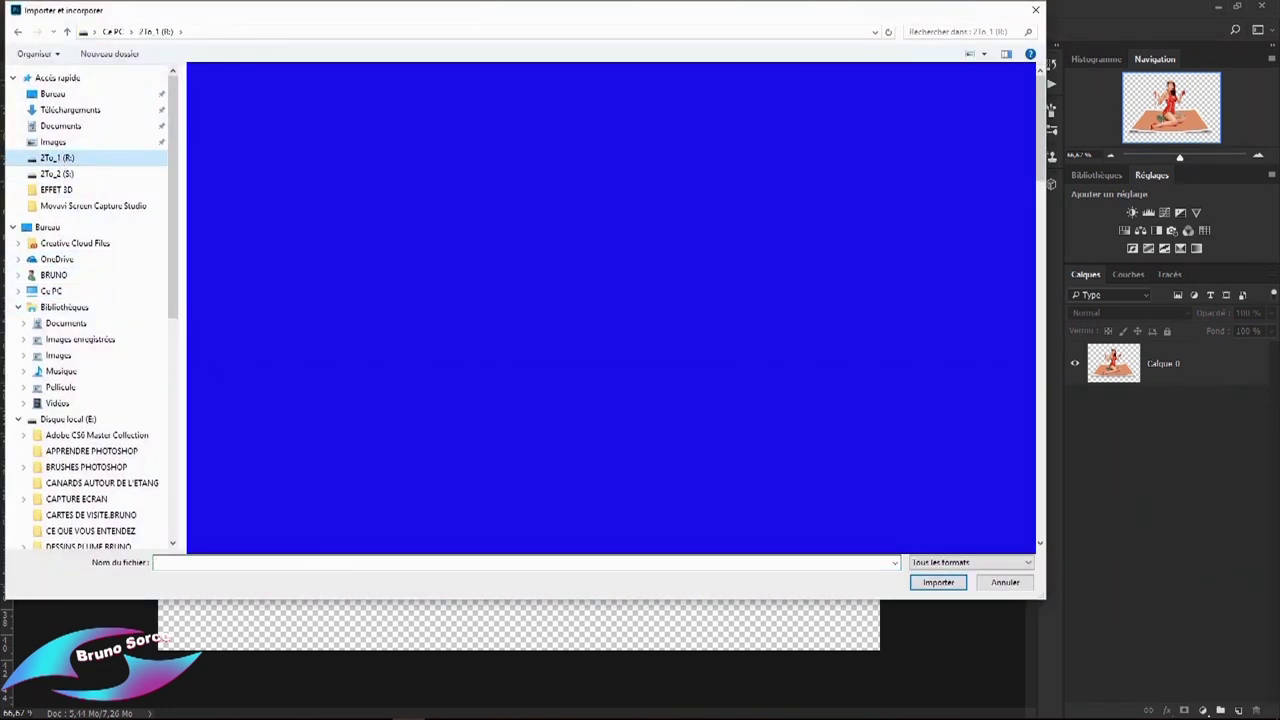
{"action": "double_click", "coordinate": [300, 200]}
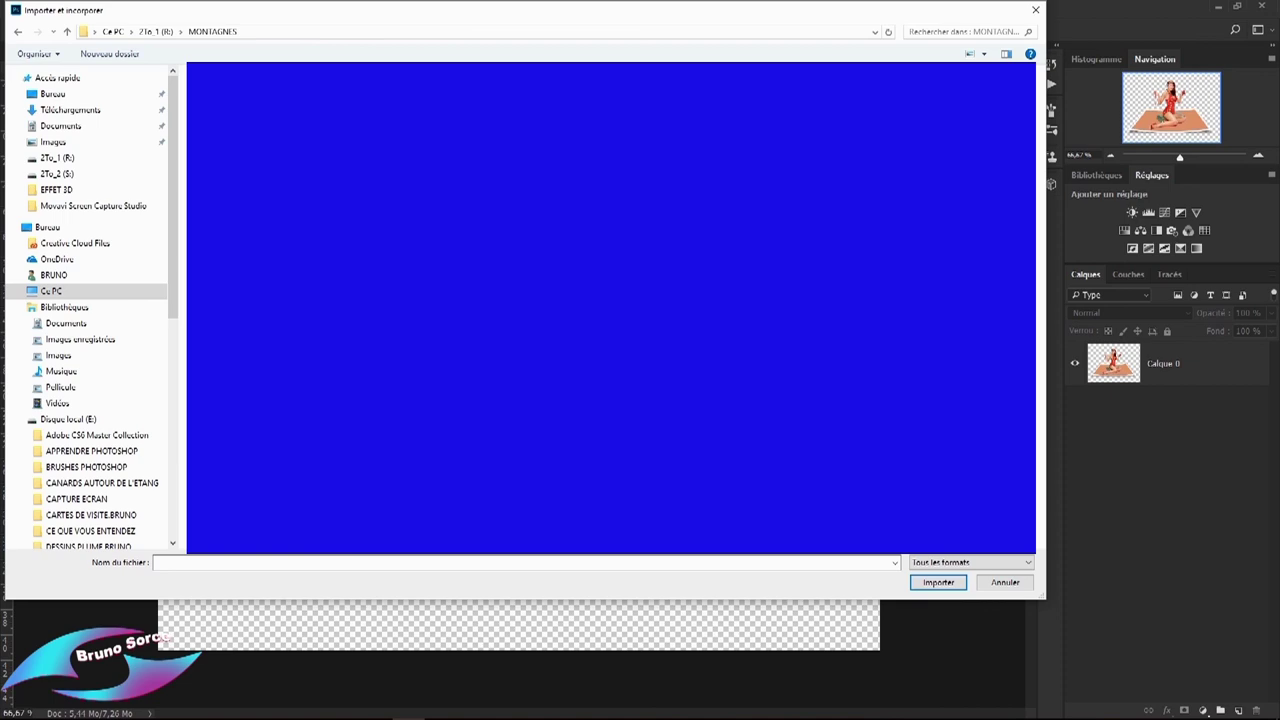
{"action": "double_click", "coordinate": [786, 89]}
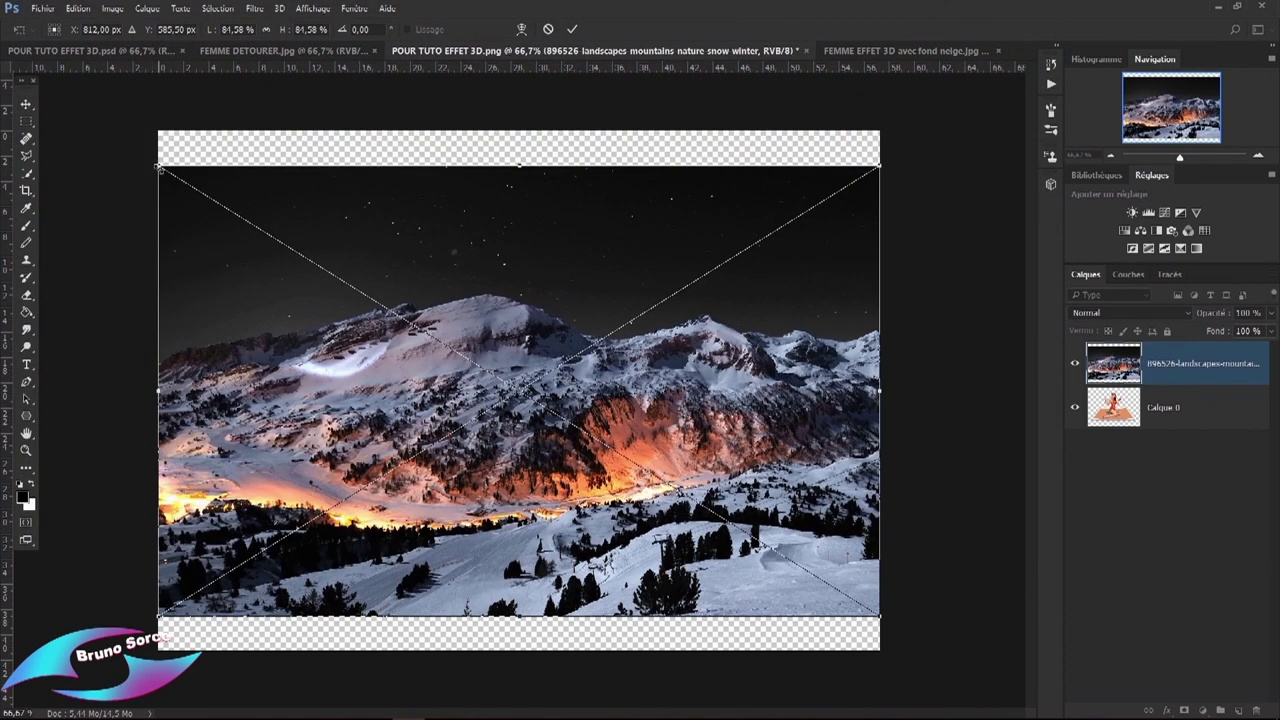
Scale the mountain photo to fill the canvas and move its layer below Calque 0.
{"action": "left_click_drag", "start_coordinate": [157, 165], "coordinate": [143, 130]}
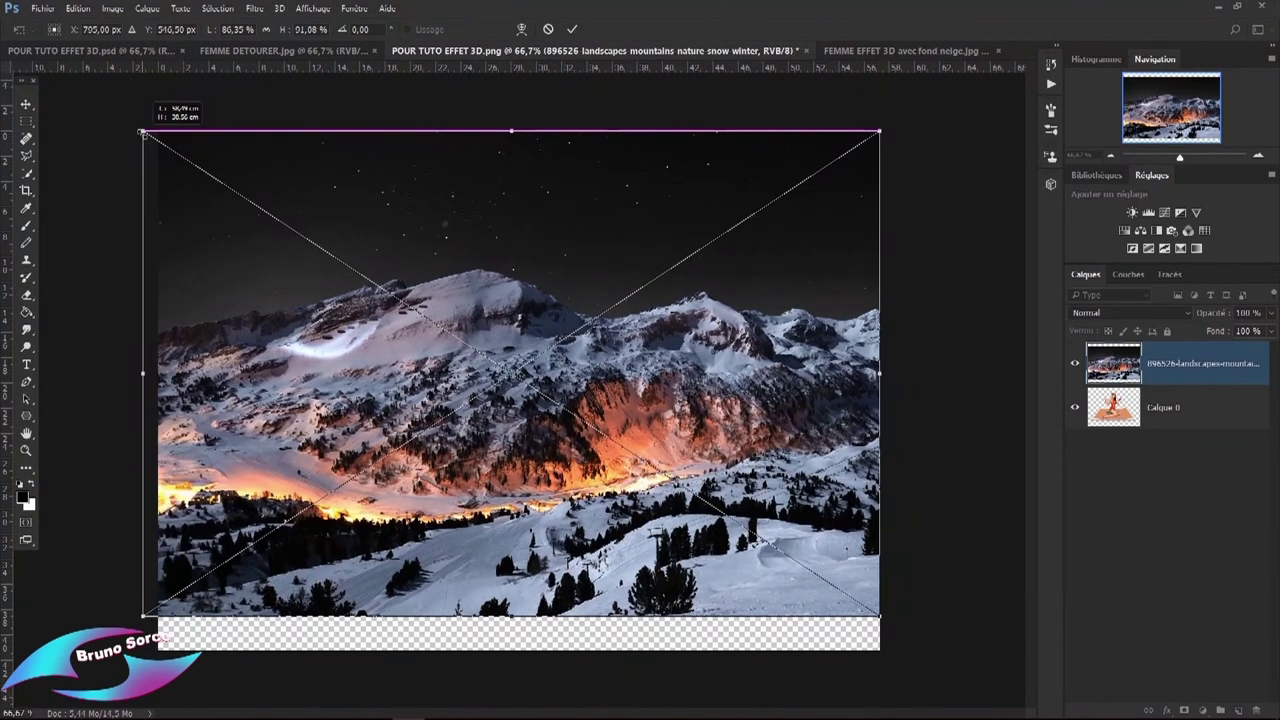
{"action": "left_click", "coordinate": [572, 29]}
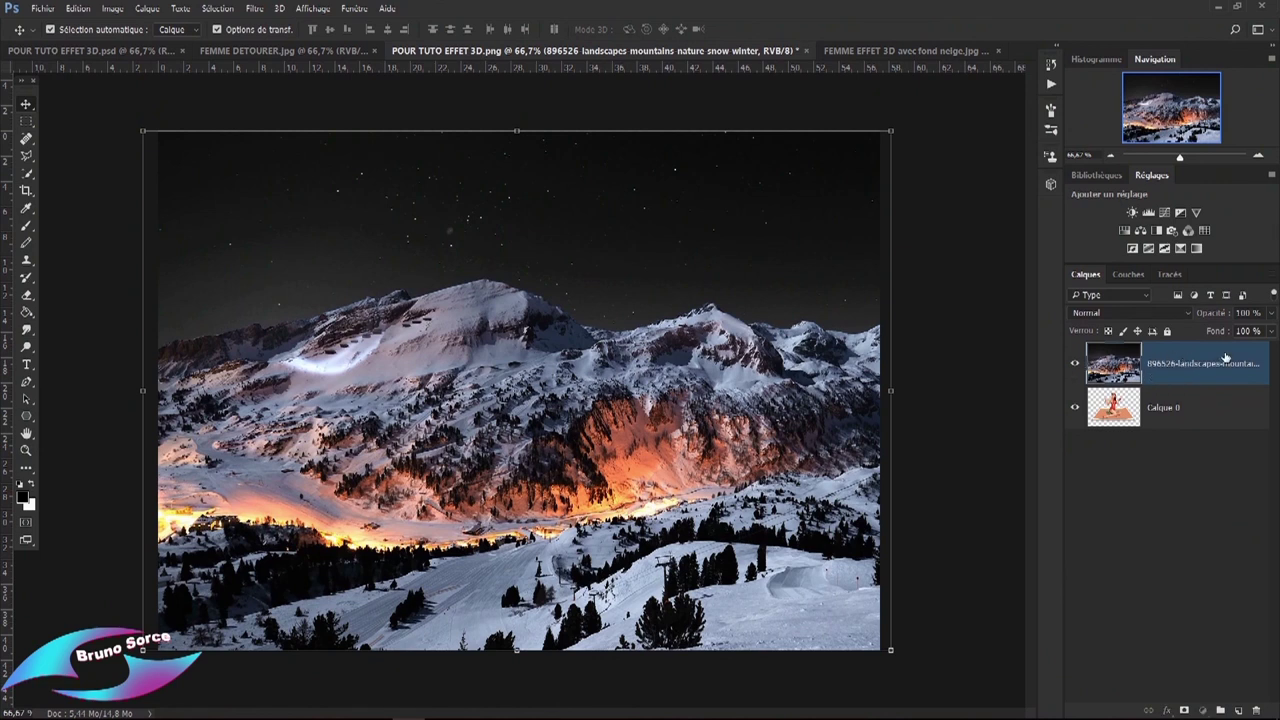
{"action": "left_click_drag", "start_coordinate": [1225, 358], "coordinate": [1221, 426]}
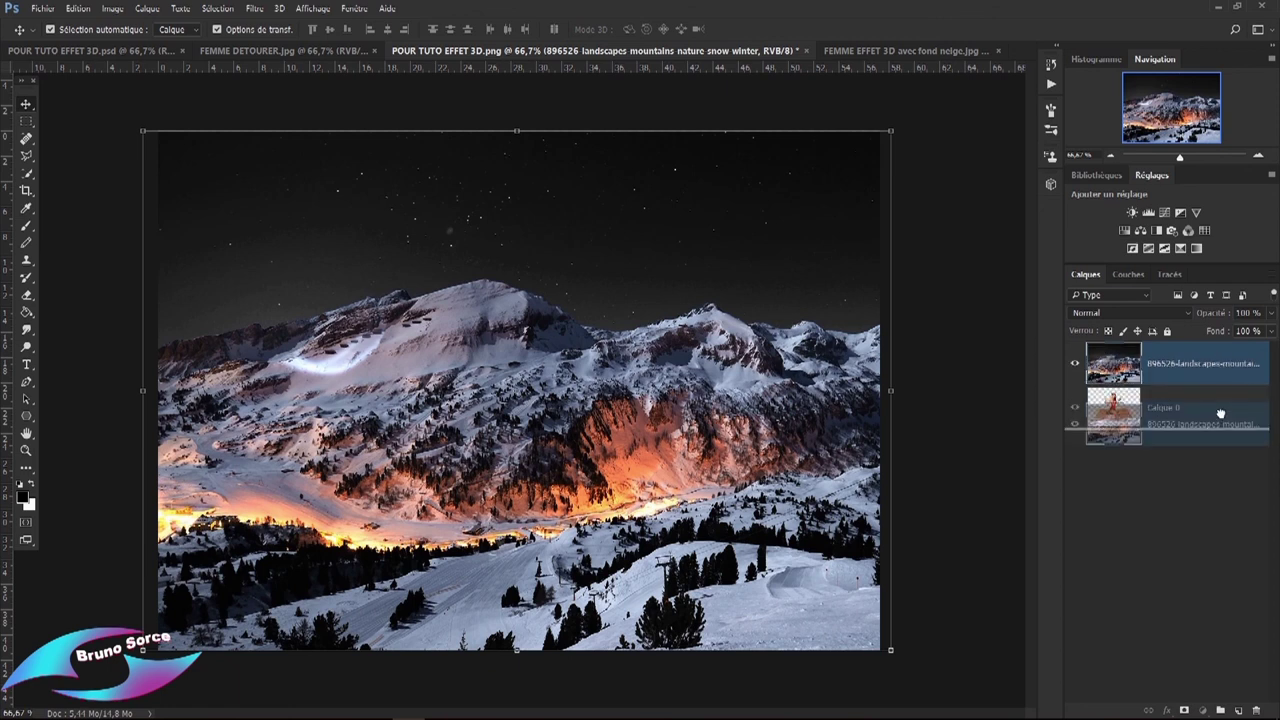
{"action": "left_click", "coordinate": [958, 394]}
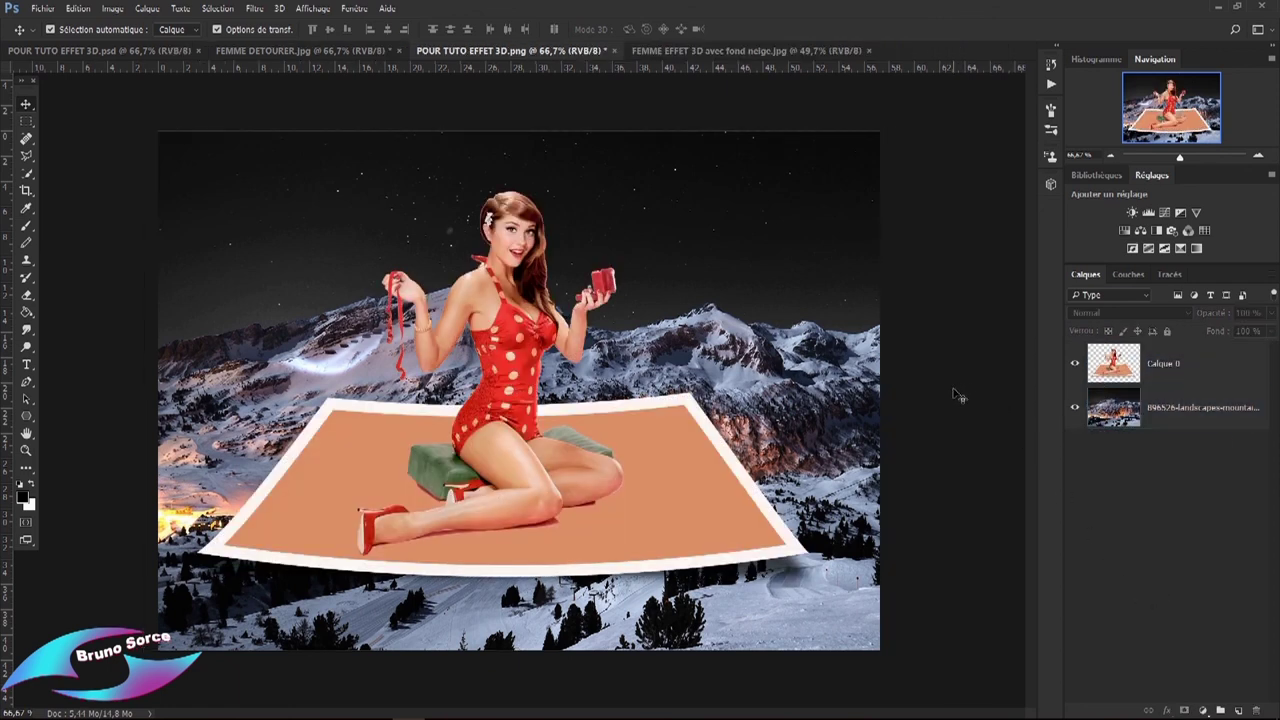